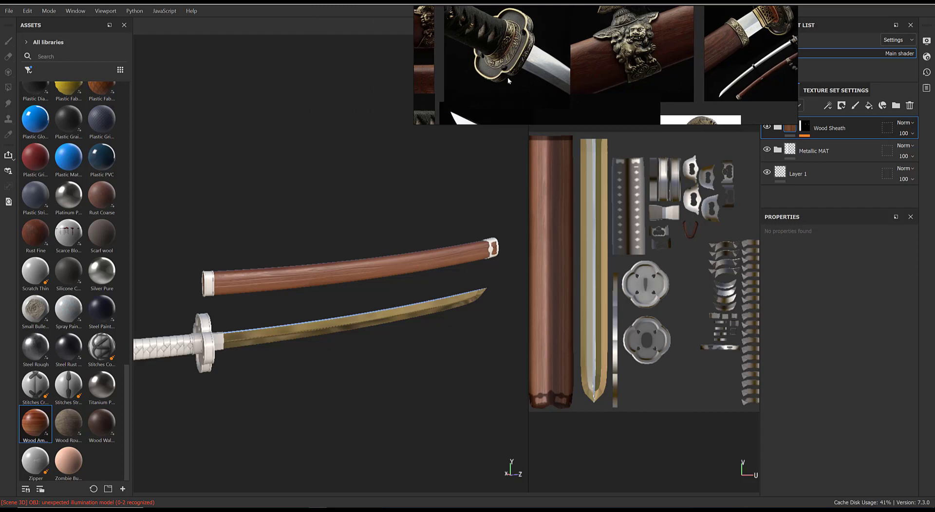
Examine the reference photos of the sheath's wood grain and metal fittings against the textured sheath.
middle_click_drag(579, 66, 686, 99)
scroll(492, 63, "up", 5)
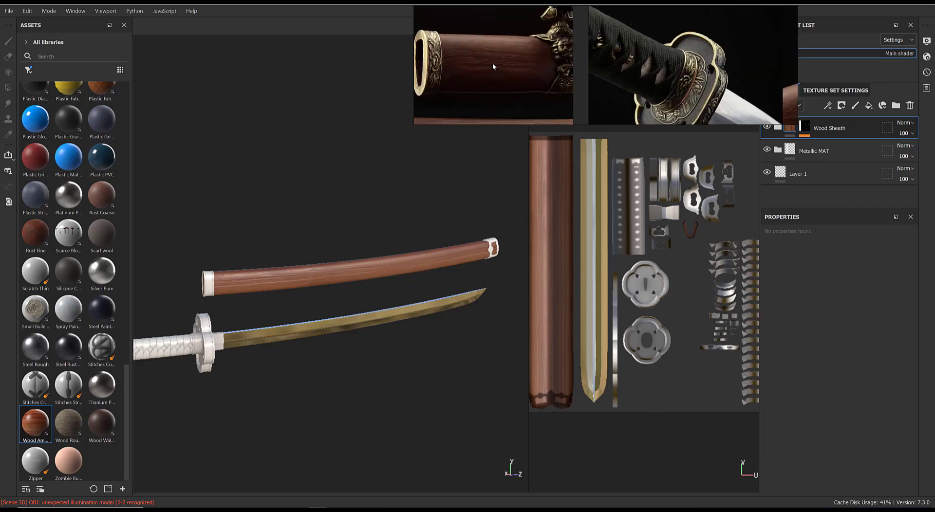
scroll(510, 74, "down", 5)
middle_click_drag(492, 113, 552, 60)
scroll(552, 61, "up", 5)
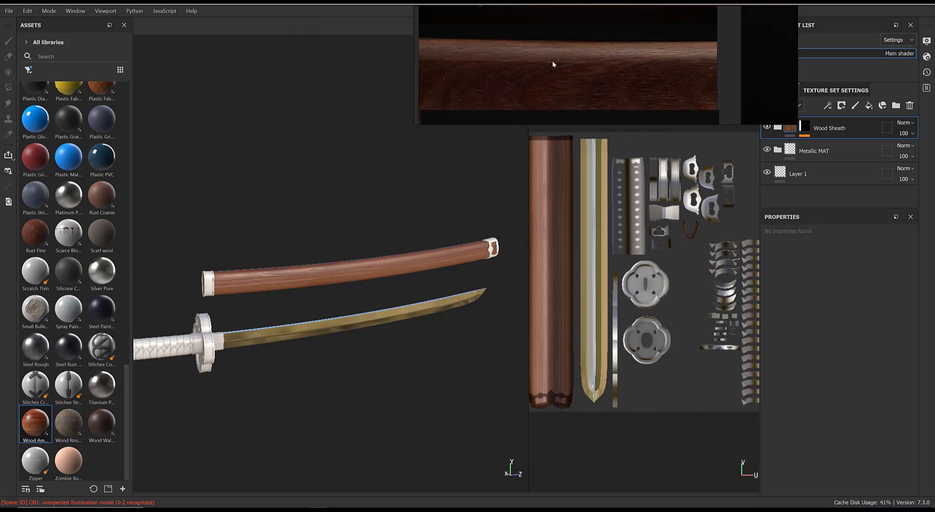
scroll(552, 61, "down", 5)
middle_click_drag(613, 64, 559, 80)
scroll(353, 296, "up", 6)
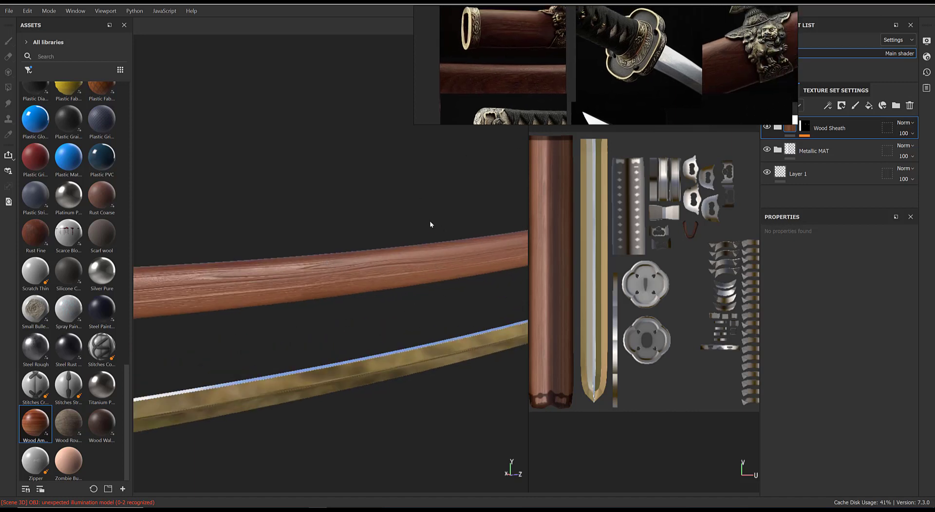
scroll(577, 45, "down", 3)
middle_click_drag(701, 13, 554, 46)
Inspect the reference photos of the sword guard and the sheath's ornament for their aged metal finish.
left_click_drag(525, 125, 524, 153)
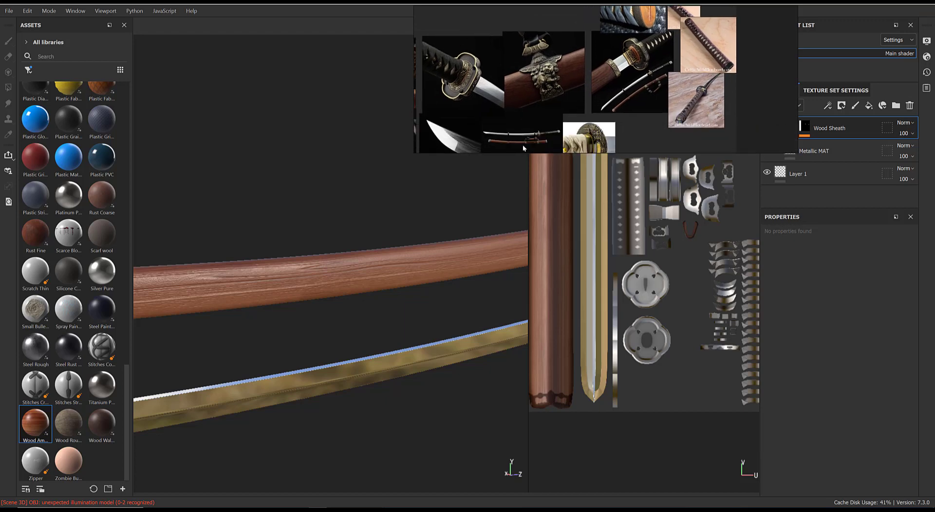
middle_click_drag(525, 96, 562, 103)
scroll(562, 103, "up", 5)
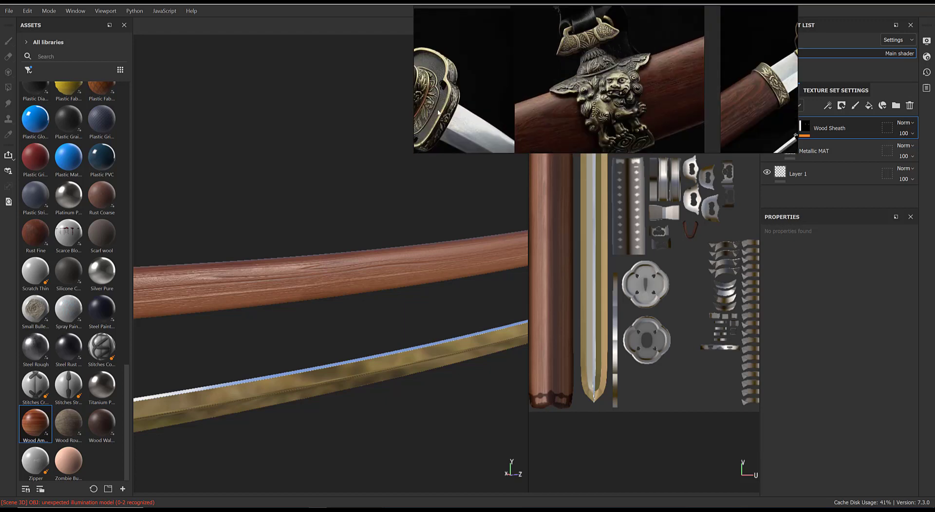
middle_click_drag(438, 113, 548, 99)
scroll(541, 87, "up", 4)
scroll(539, 83, "down", 3)
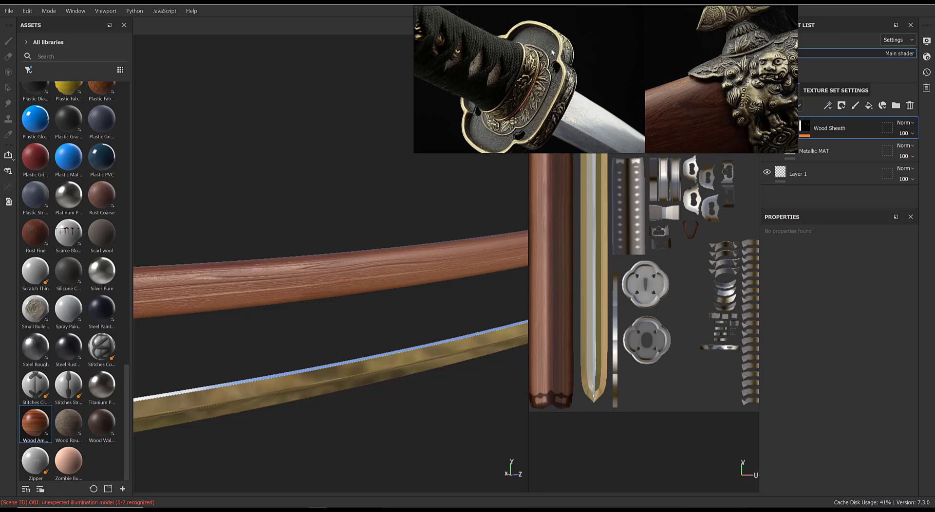
scroll(549, 100, "up", 5)
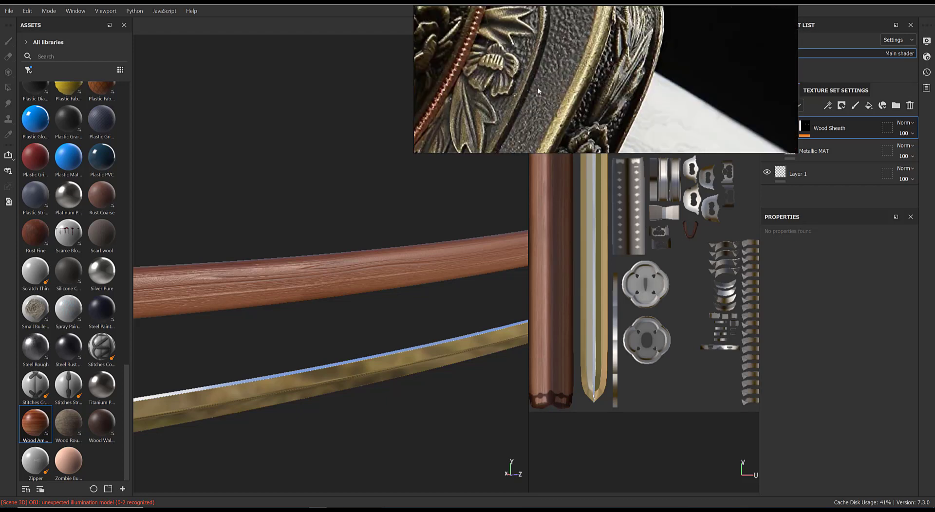
scroll(538, 86, "down", 5)
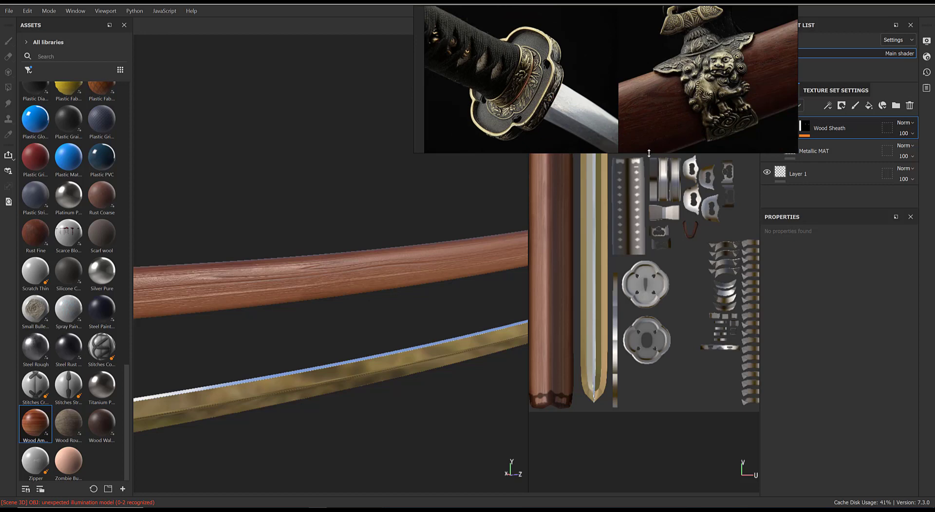
left_click_drag(649, 153, 648, 116)
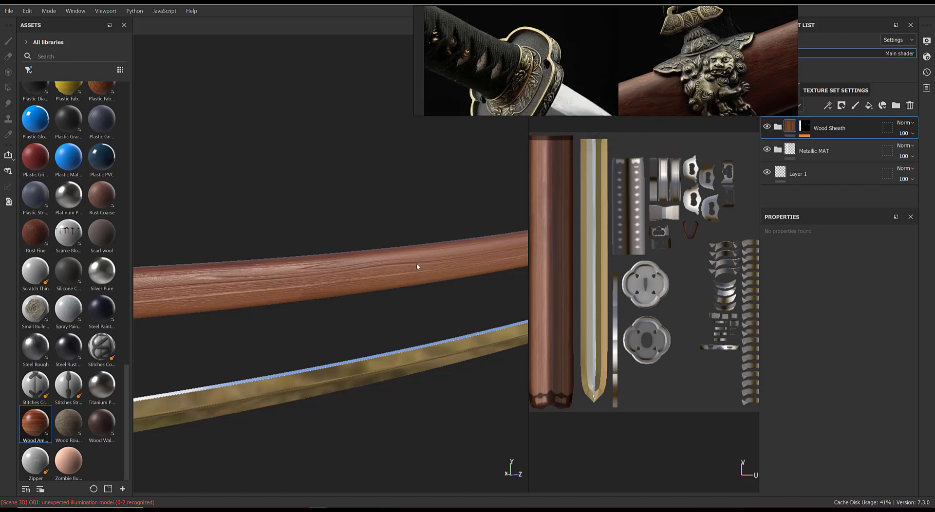
Widen the reference board and bring the blade tip photo into view.
scroll(416, 263, "down", 3)
left_click_drag(457, 279, 332, 274, "alt")
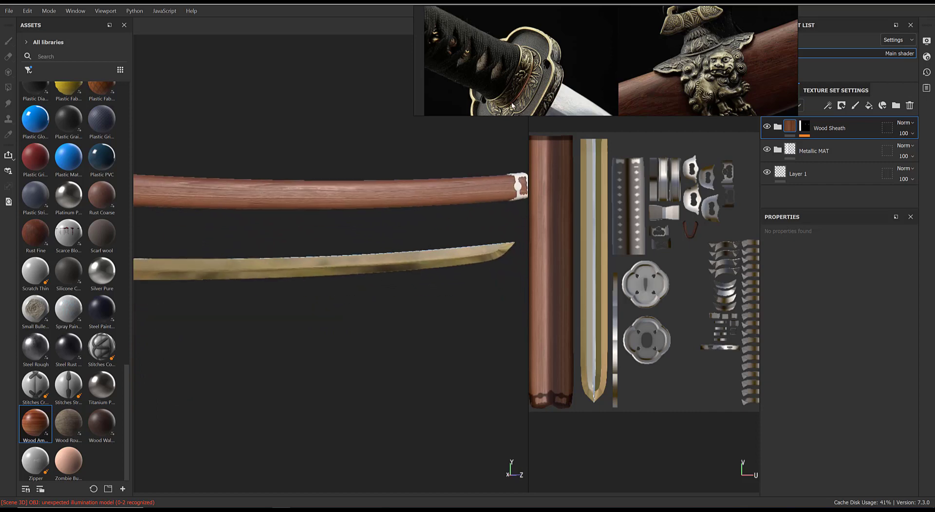
scroll(569, 92, "down", 4)
middle_click_drag(725, 79, 534, 73)
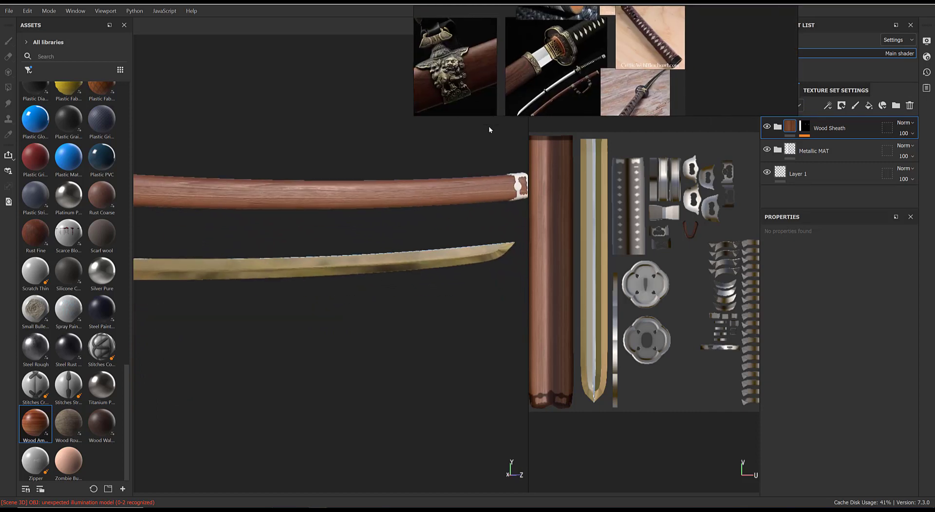
left_click_drag(413, 109, 305, 93)
middle_click_drag(416, 85, 517, 28)
middle_click_drag(449, 63, 479, 40)
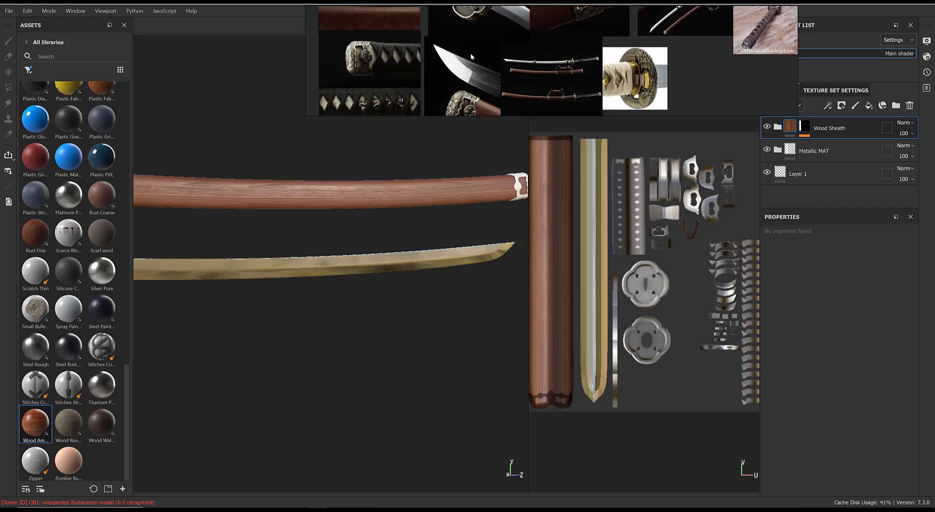
scroll(486, 61, "up", 5)
middle_click_drag(523, 75, 503, 48)
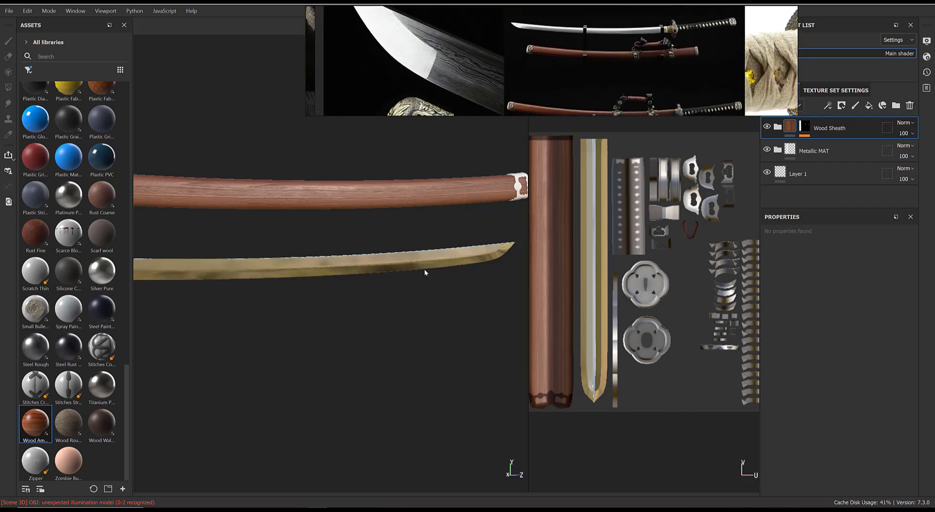
Compare the model's blade near the guard with the polished edge and patterned steel in the reference photos.
middle_click_drag(288, 262, 525, 217, "alt")
scroll(401, 263, "up", 4)
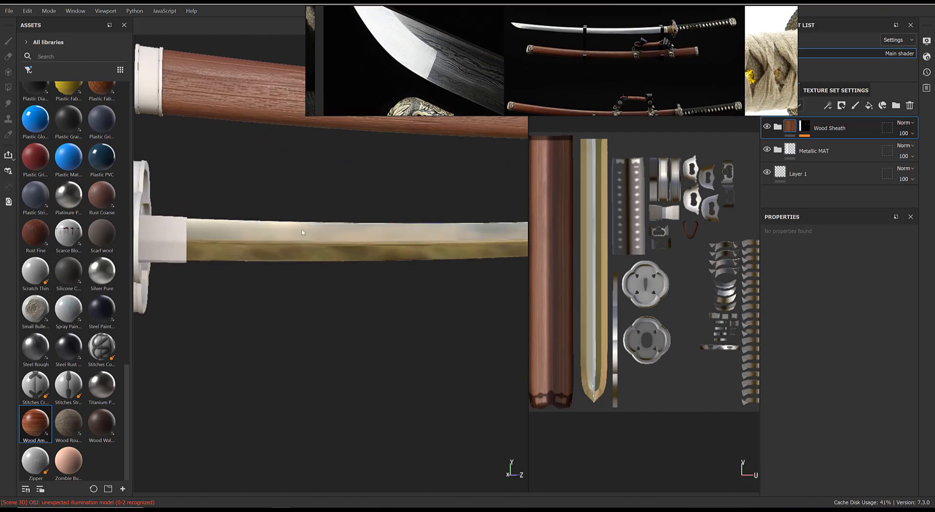
scroll(482, 53, "down", 2)
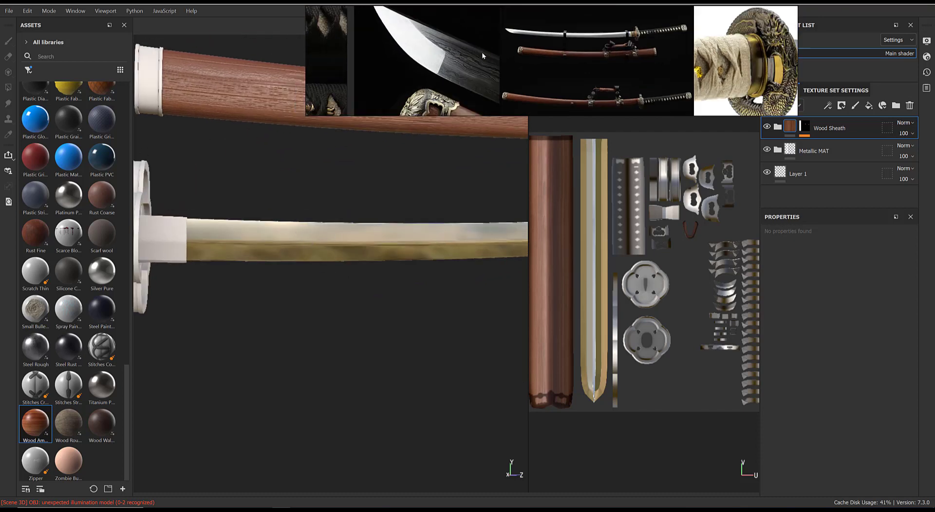
scroll(569, 43, "up", 10)
scroll(414, 71, "down", 3)
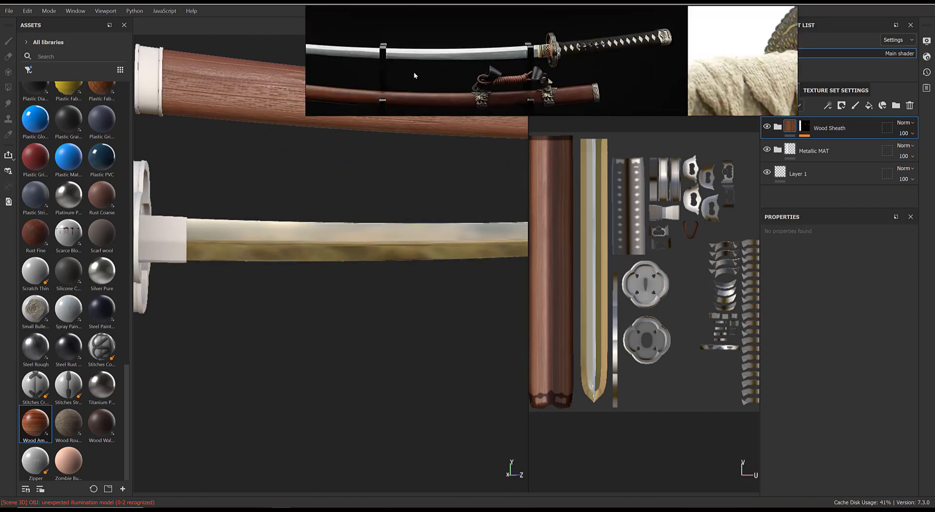
scroll(419, 71, "up", 2)
scroll(426, 72, "down", 1)
scroll(565, 68, "up", 3)
scroll(487, 58, "down", 1)
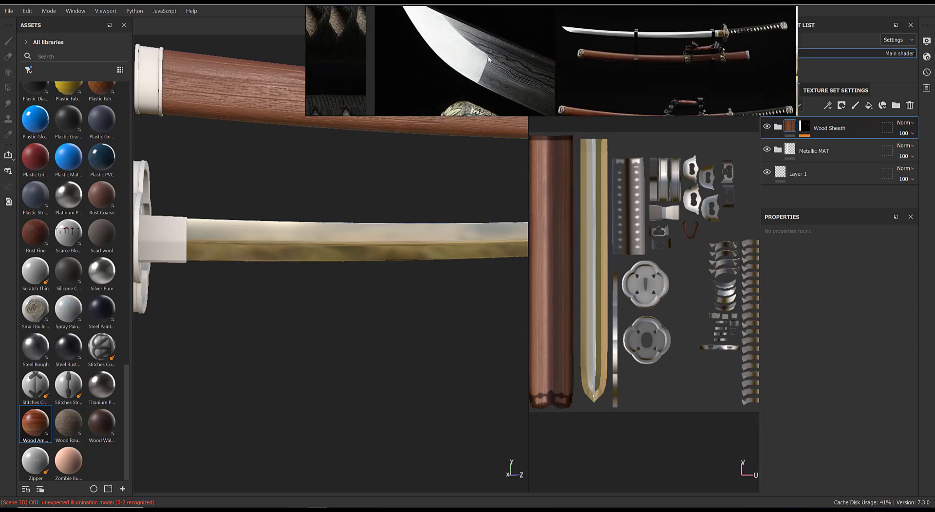
scroll(511, 70, "up", 2)
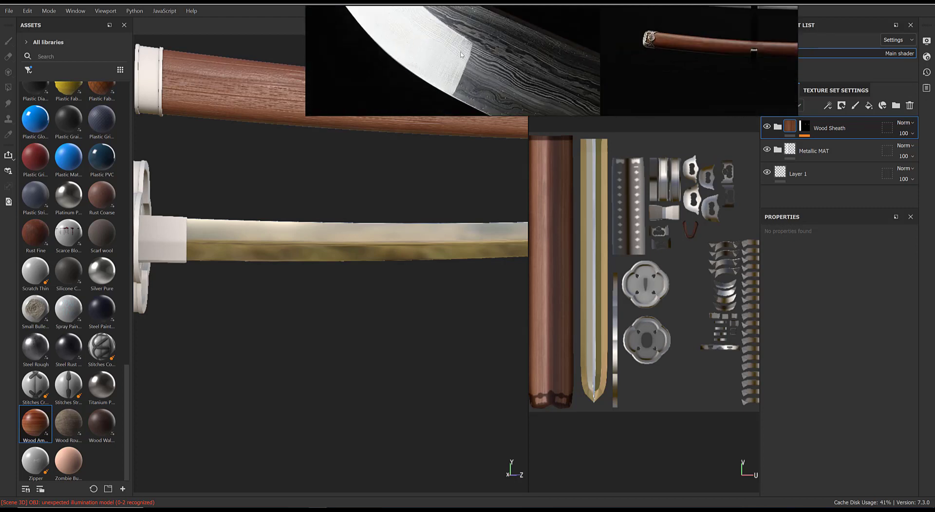
scroll(540, 76, "down", 3)
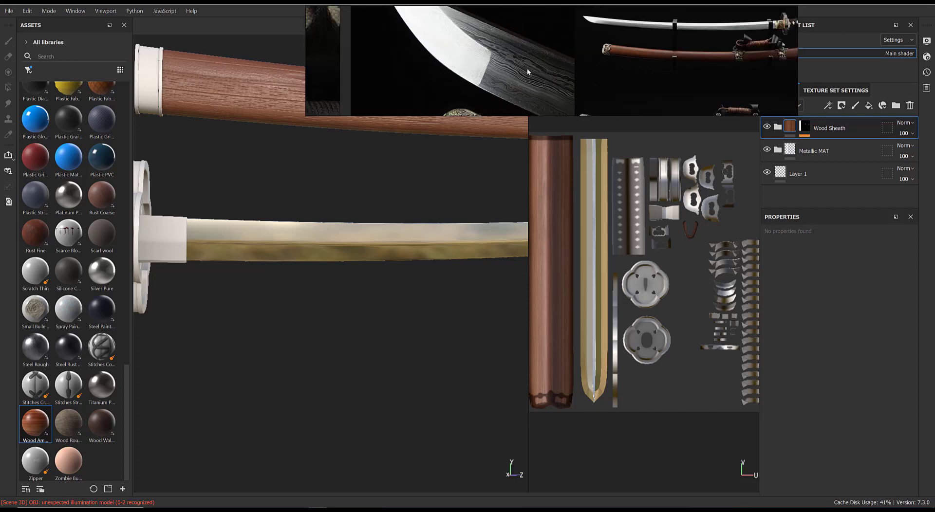
Reposition the blade tip photo on the reference board, apart from the neighbouring sword photo.
middle_click_drag(531, 70, 449, 35)
left_click_drag(483, 61, 623, 72)
left_click_drag(467, 63, 486, 70)
middle_click_drag(487, 44, 510, 79)
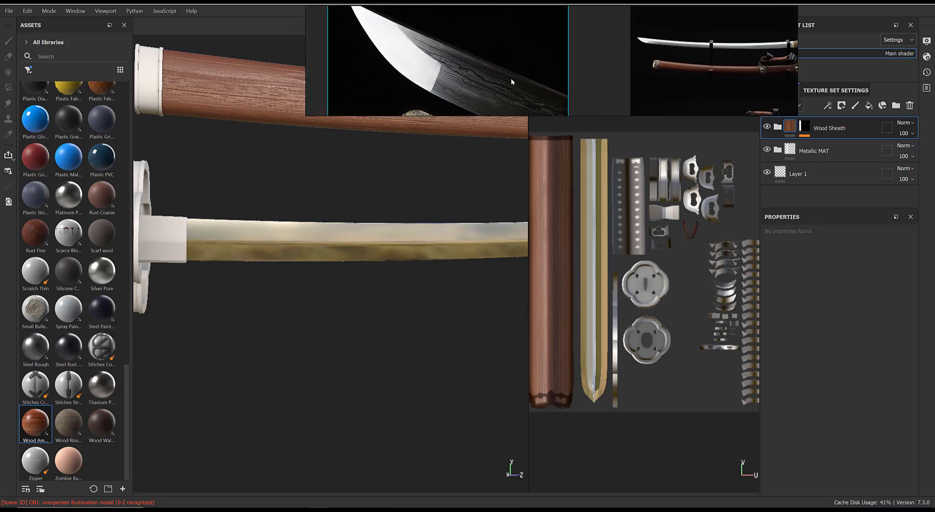
Study the grain pattern and the boundary of the bright edge in the blade tip photo.
scroll(419, 71, "up", 4)
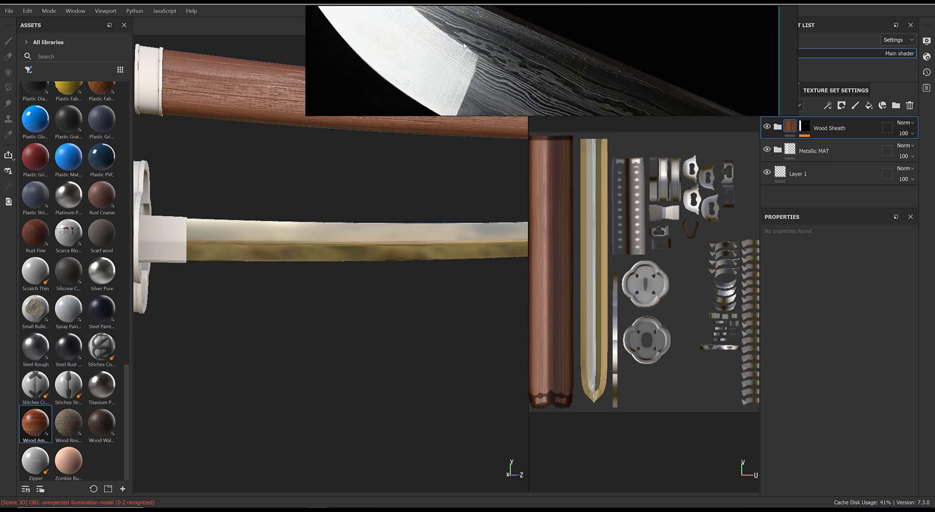
scroll(515, 46, "down", 3)
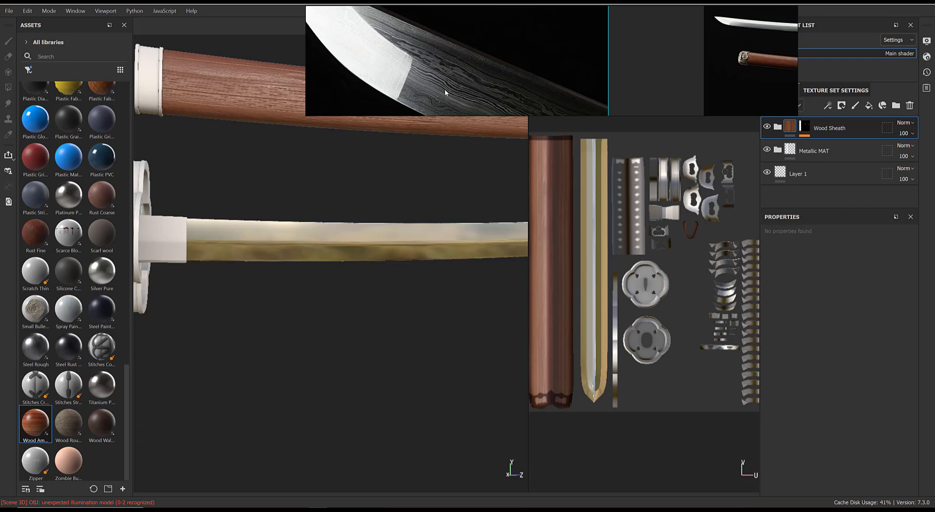
scroll(442, 74, "up", 3)
scroll(437, 66, "down", 3)
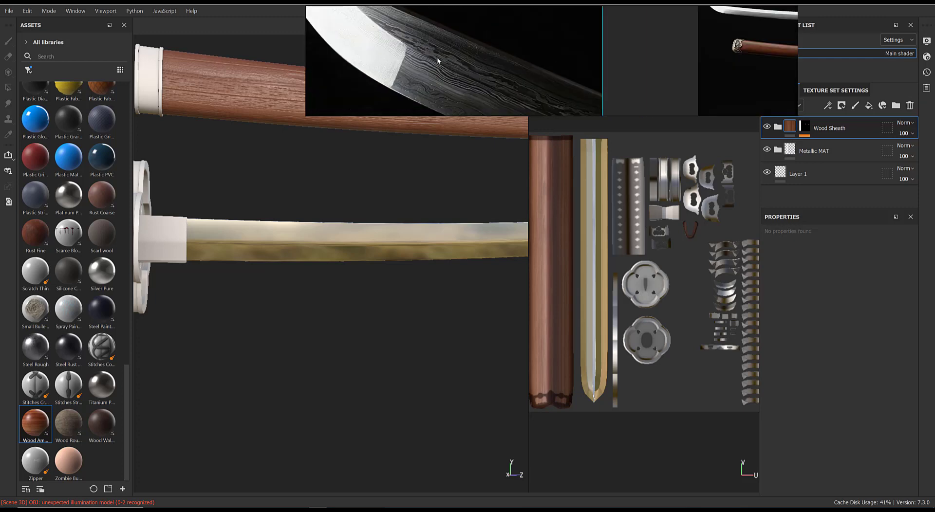
scroll(430, 45, "down", 2)
scroll(431, 56, "up", 2)
Expand the Metallic MAT folder and toggle Fill layer 1 off and on to check what it covers.
left_click_drag(656, 113, 656, 90)
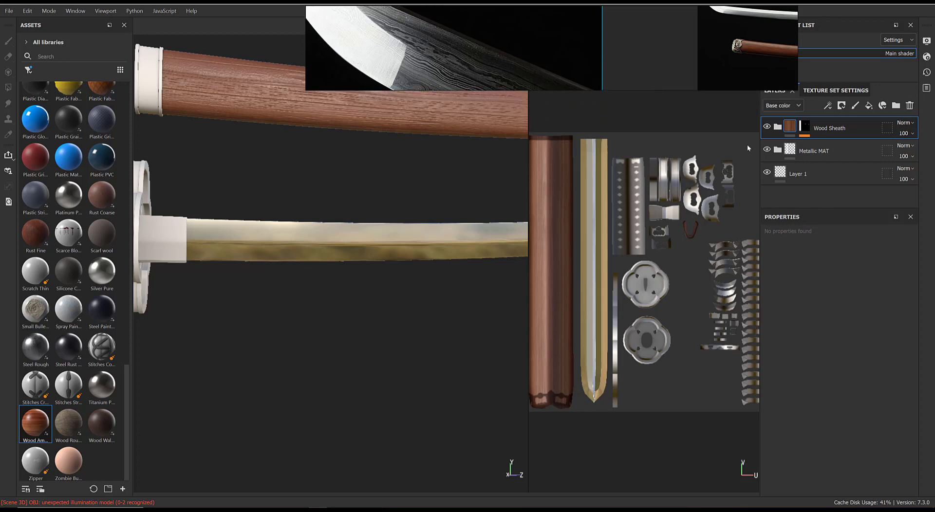
left_click(778, 150)
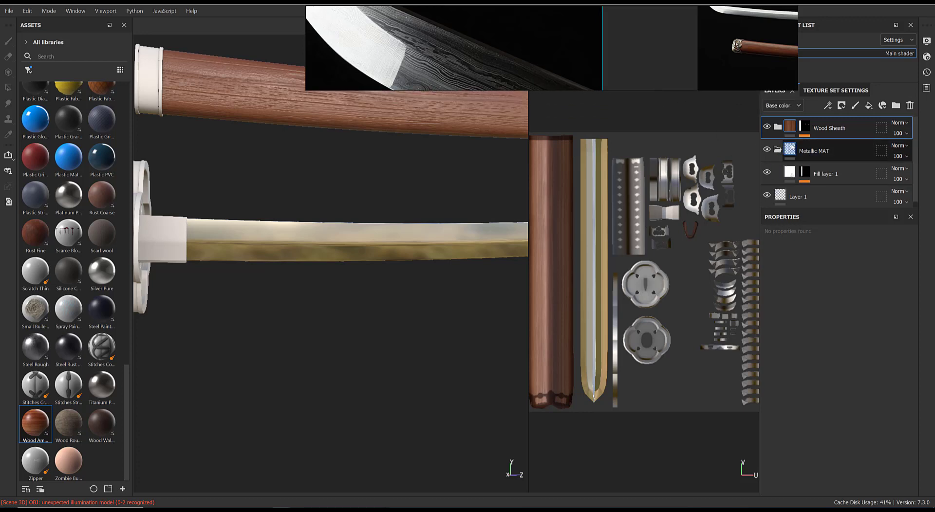
scroll(872, 160, "down", 1)
left_click(768, 166)
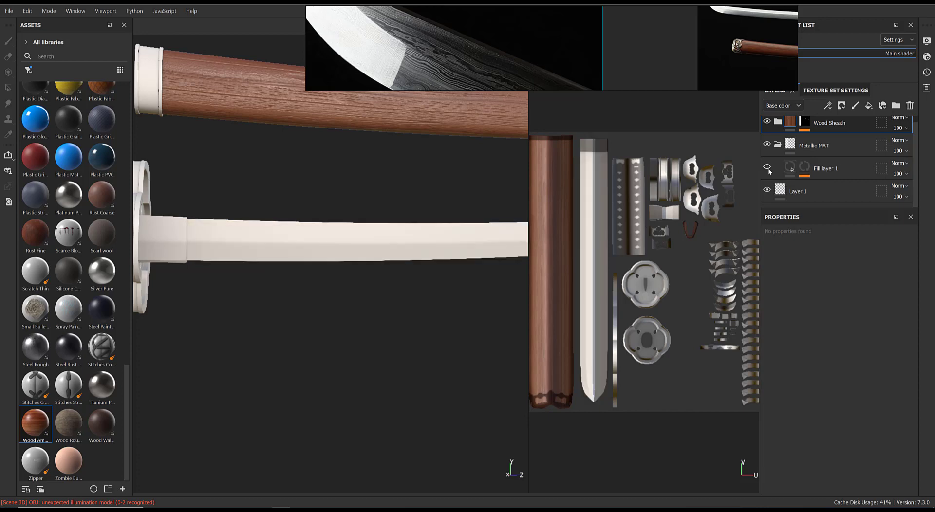
left_click(768, 167)
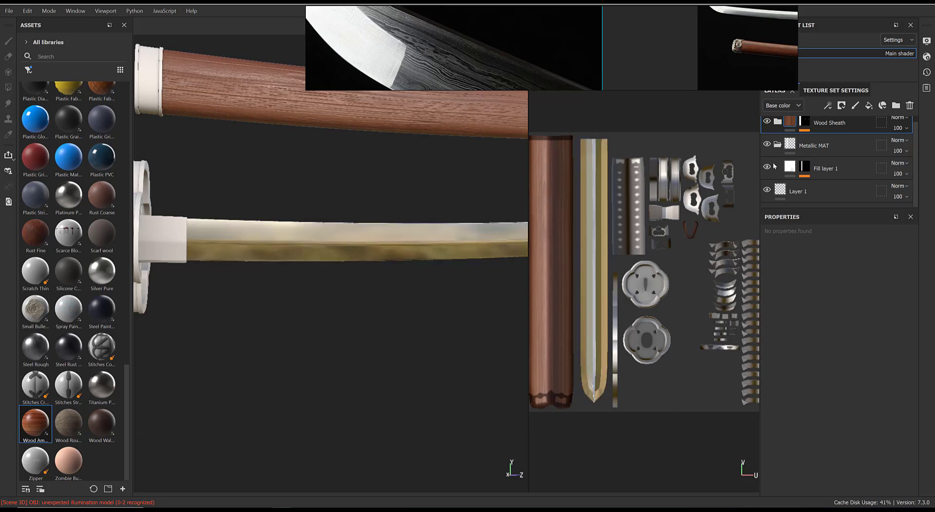
Turn the model to show the whole blade and narrow the reference board to uncover the texture set list.
left_click_drag(331, 263, 314, 211, "alt")
scroll(314, 210, "down", 3)
middle_click_drag(302, 231, 276, 226, "alt")
mouse_move(301, 234)
left_mouse_down("alt")
mouse_move(293, 235)
mouse_move(309, 233)
left_mouse_up("alt")
middle_click_drag(310, 233, 329, 231, "alt")
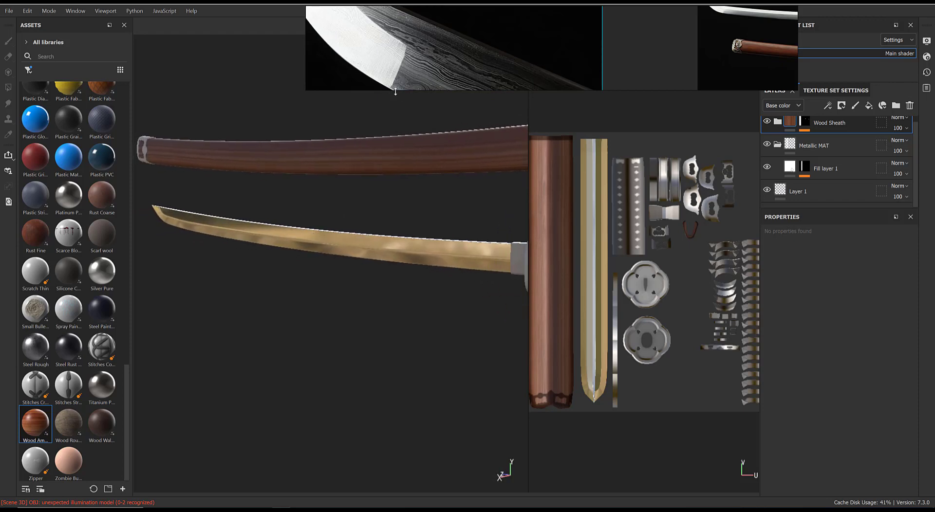
left_click_drag(395, 92, 445, 101)
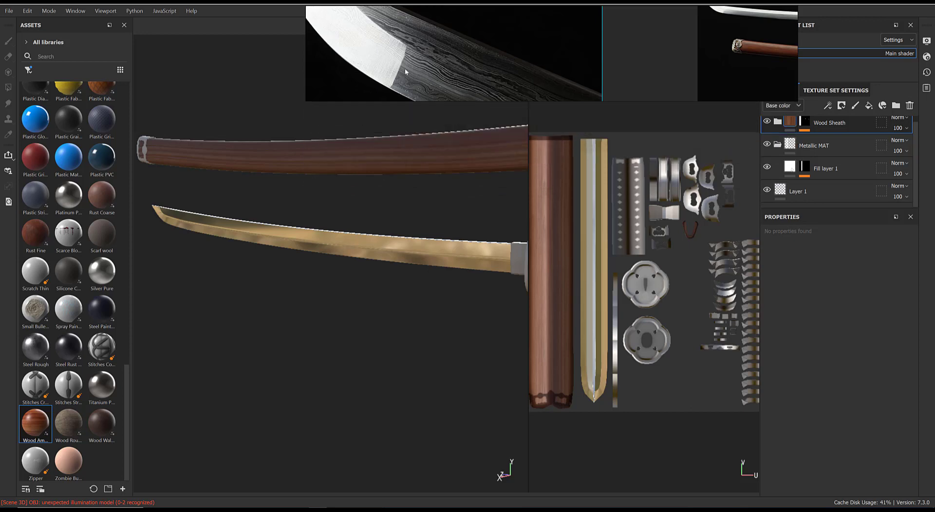
left_click_drag(795, 63, 706, 63)
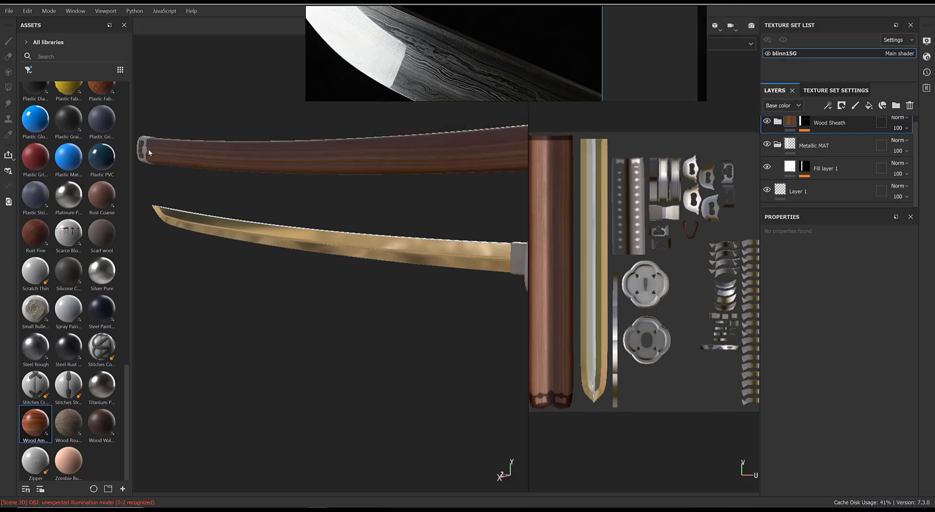
Filter the asset library to environments and light the scene with the Studio 03 map.
left_click(29, 71)
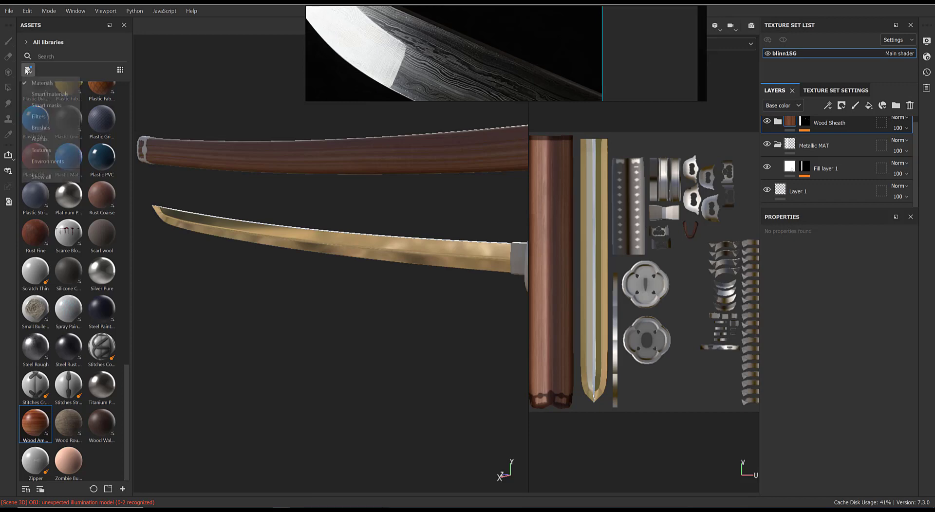
left_click(48, 161)
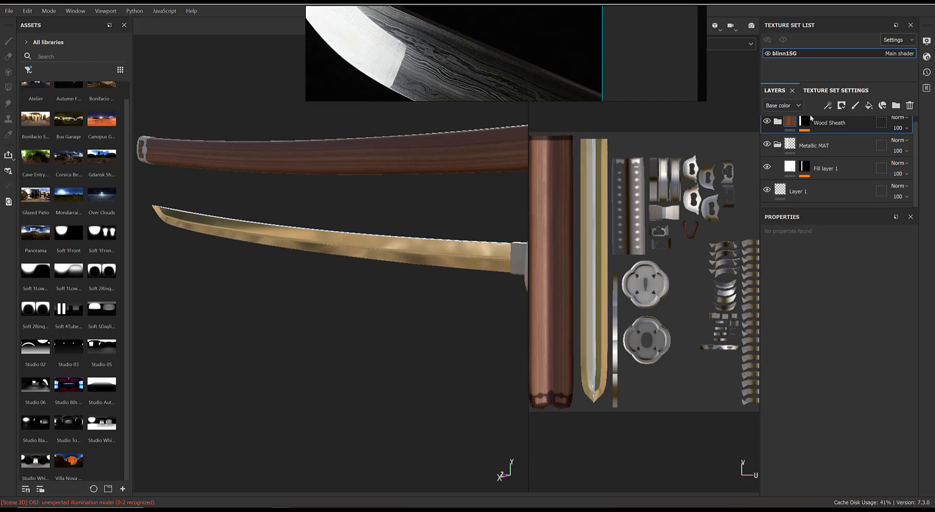
left_click_drag(68, 347, 232, 337)
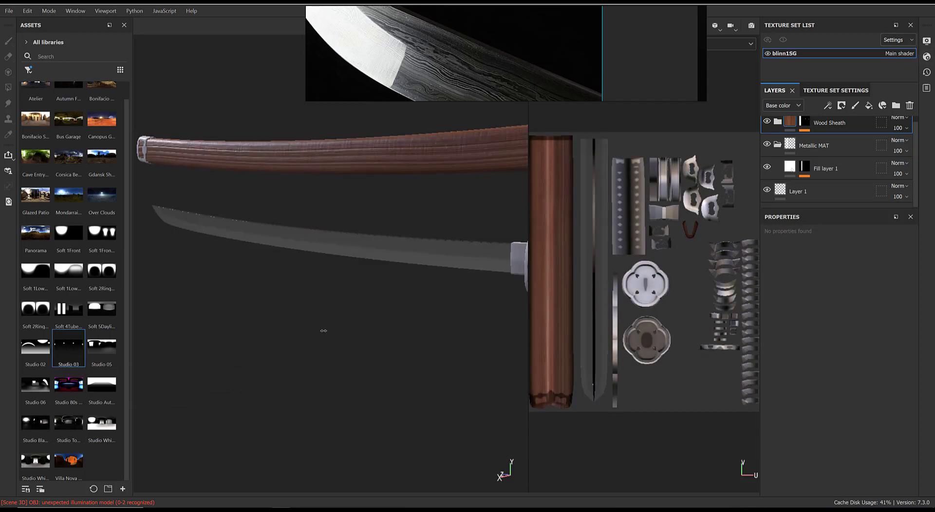
Switch the scene lighting to the Studio 05 environment and rotate it to check the blade's reflections.
left_click_drag(101, 347, 324, 316)
middle_click_drag(323, 316, 355, 340, "alt")
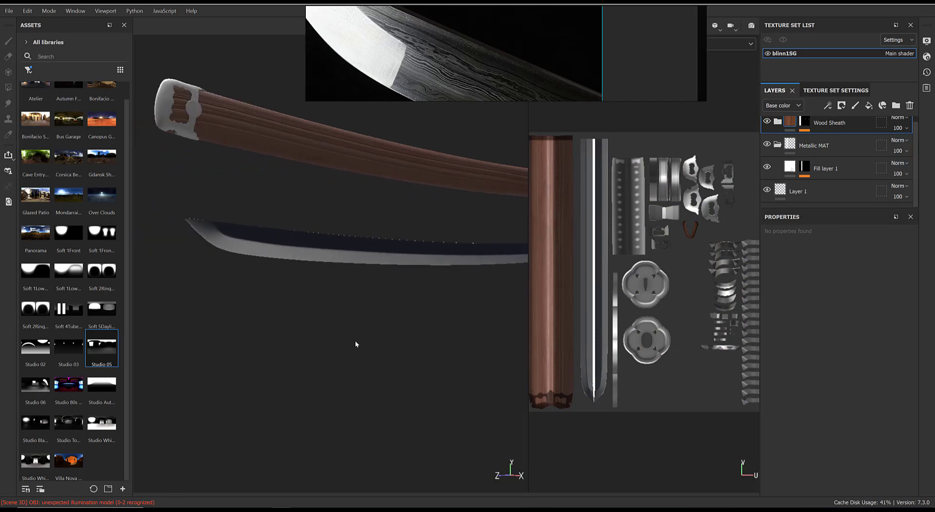
right_click_drag(355, 340, 345, 340, "shift")
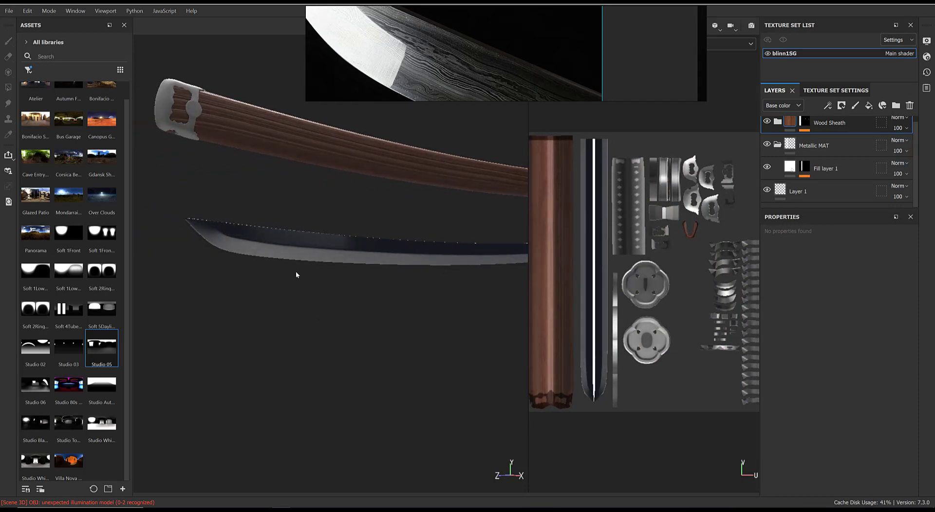
Set the roughness of Fill layer 1 to 0.0717 to soften the blade's reflections.
scroll(296, 272, "up", 3)
left_click_drag(329, 376, 516, 353, "alt")
middle_click_drag(396, 340, 286, 365, "alt")
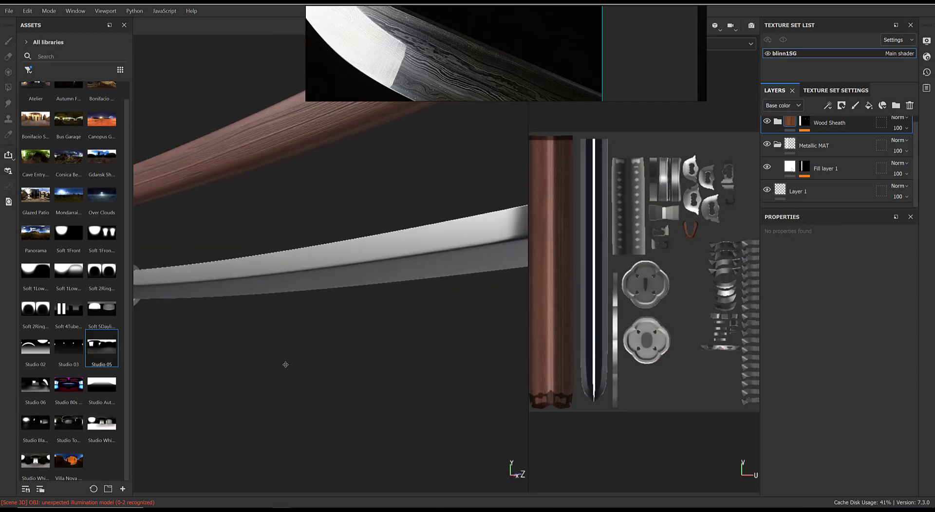
scroll(268, 326, "down", 2)
middle_click_drag(424, 319, 203, 363, "alt")
middle_click_drag(340, 307, 481, 250, "alt")
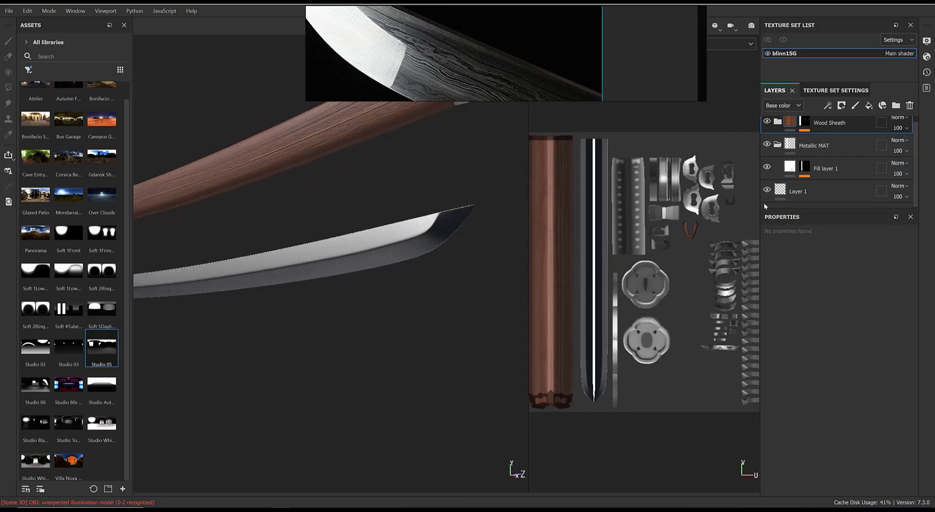
left_click(797, 166)
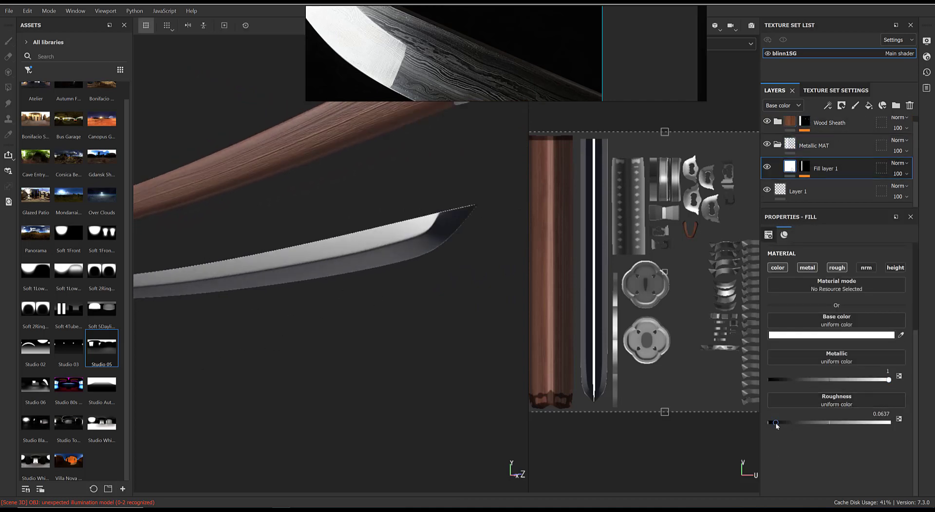
mouse_move(775, 423)
left_mouse_down()
mouse_move(784, 422)
mouse_move(767, 427)
mouse_move(776, 427)
left_mouse_up()
right_click_drag(376, 304, 407, 328, "alt")
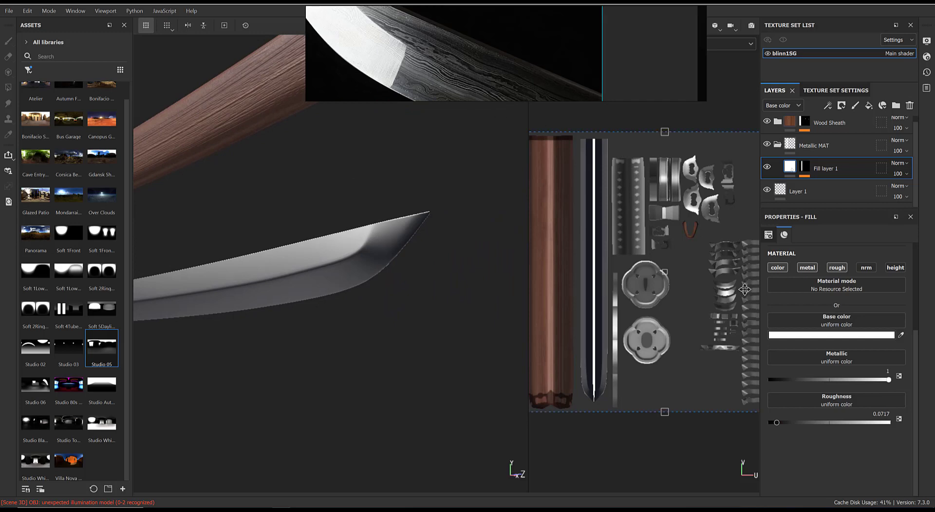
Add a new fill layer above Fill layer 1 in the Metallic MAT folder and keep only its height channel active.
scroll(853, 329, "up", 2)
scroll(853, 328, "up", 2)
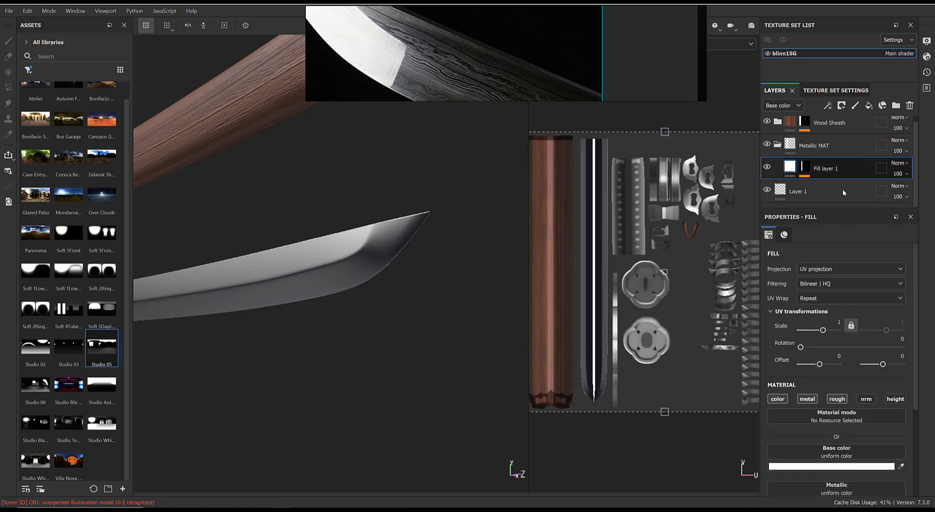
left_click(868, 105)
left_click_drag(587, 286, 755, 463, "alt")
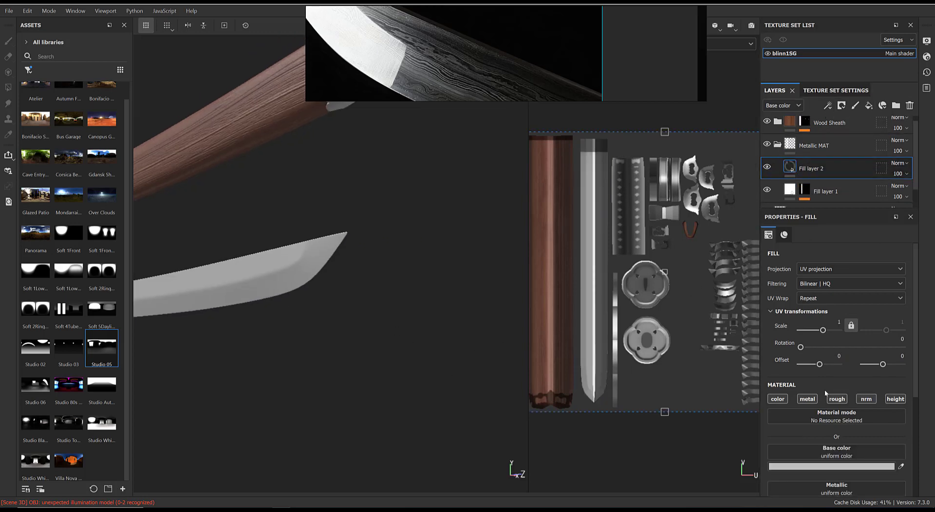
left_click_drag(428, 349, 487, 299, "alt")
left_click(778, 399)
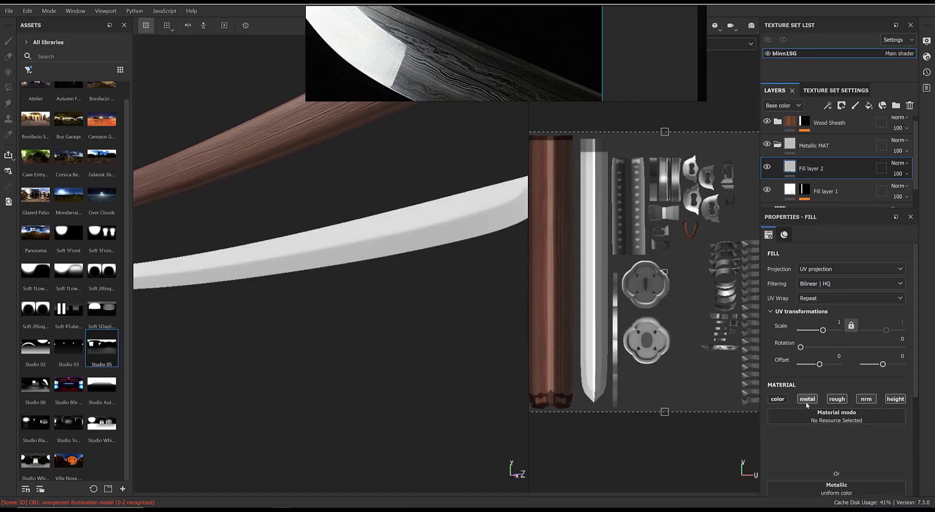
left_click(807, 399)
left_click(838, 399)
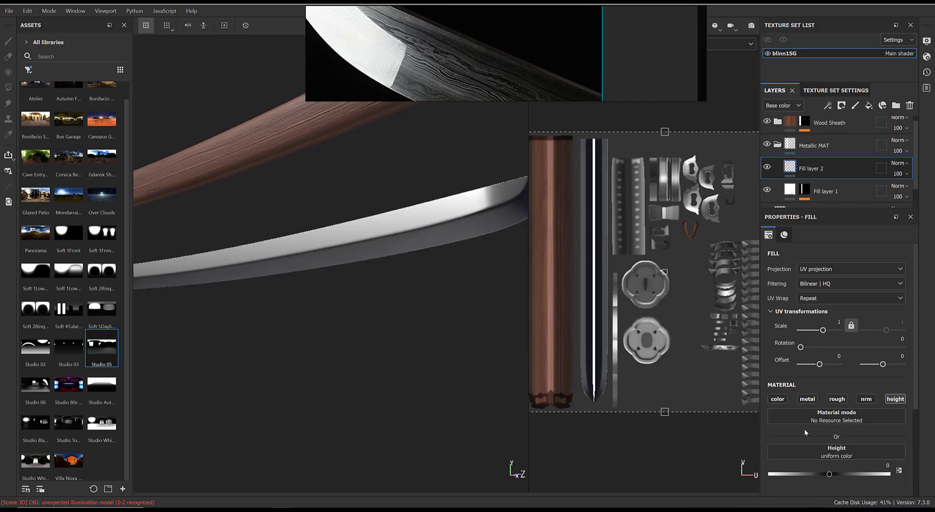
scroll(809, 423, "down", 2)
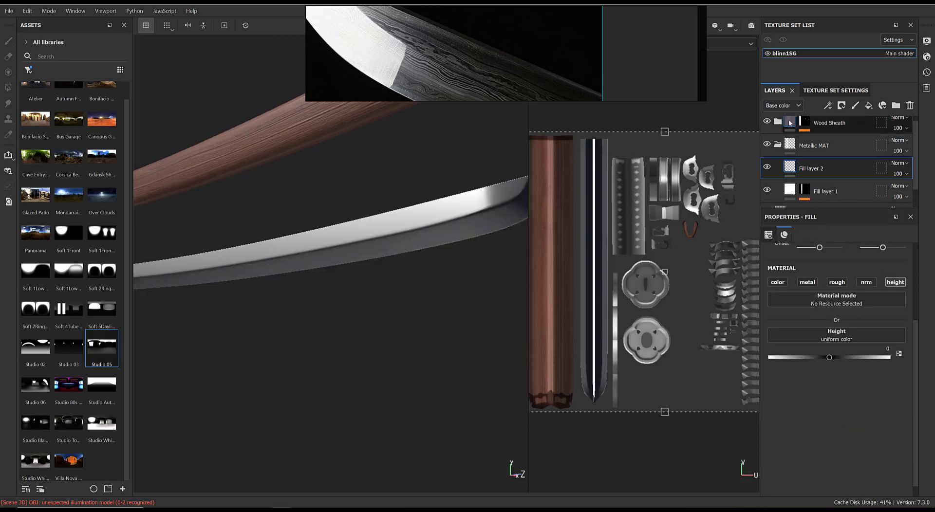
Add a black mask to Fill layer 2 and place a fill effect in that mask.
right_click(843, 166)
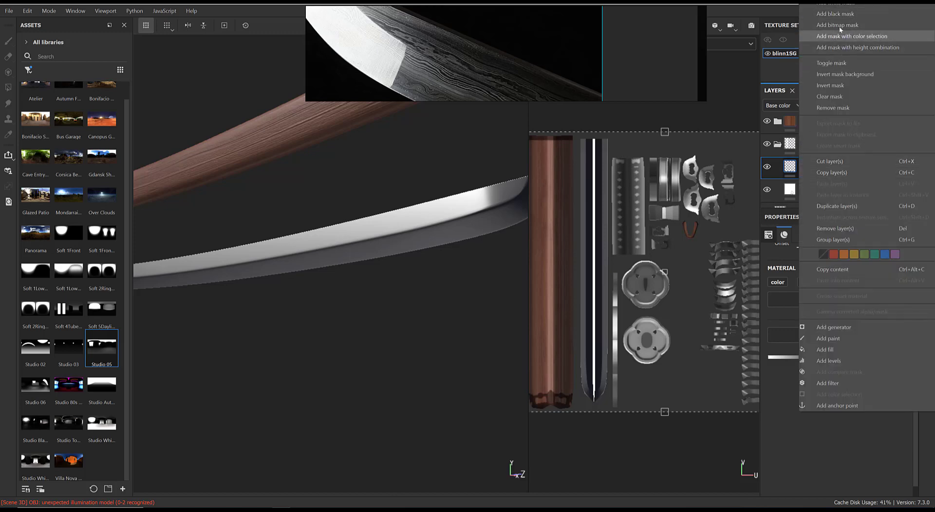
left_click(837, 14)
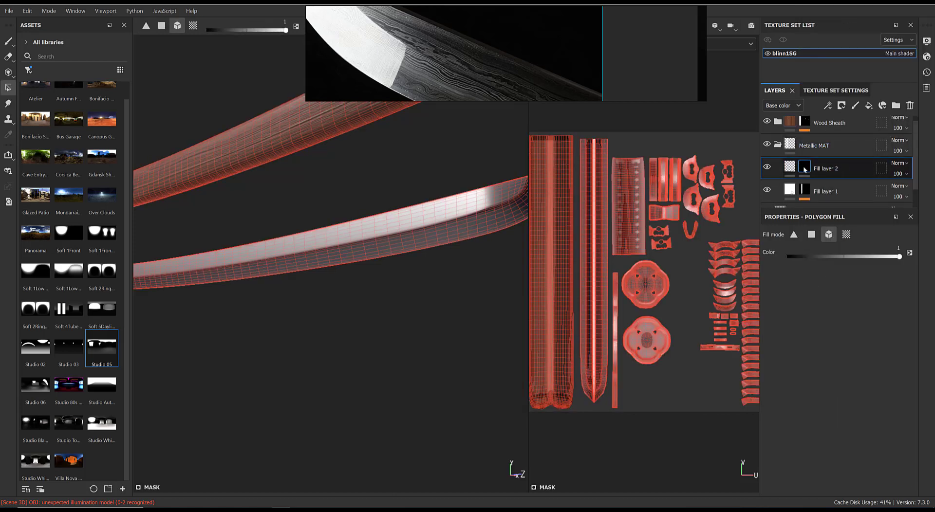
right_click(805, 169)
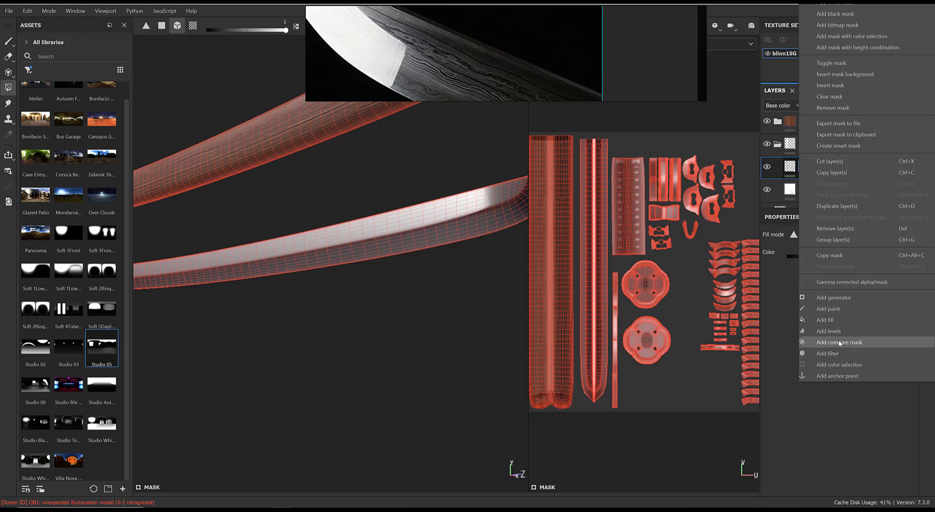
left_click(837, 321)
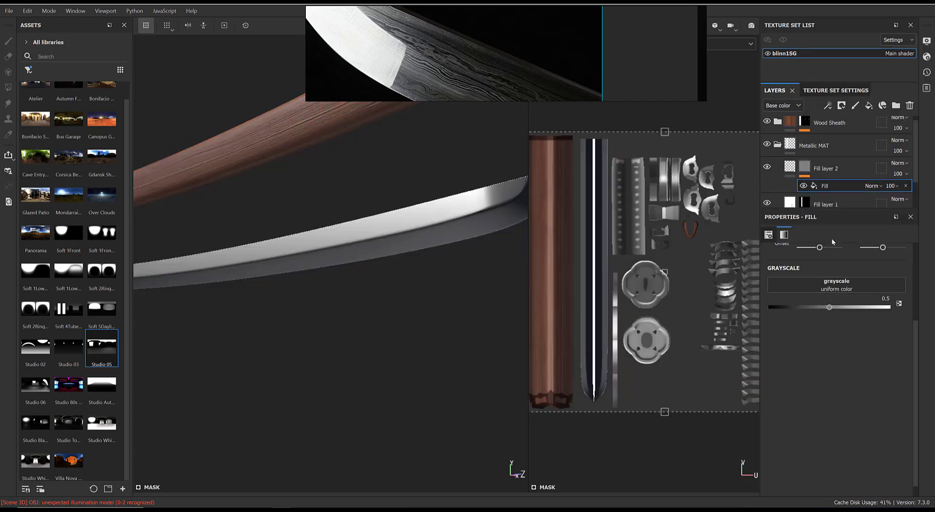
Set the height of Fill layer 2 to 0.0677.
left_click(790, 167)
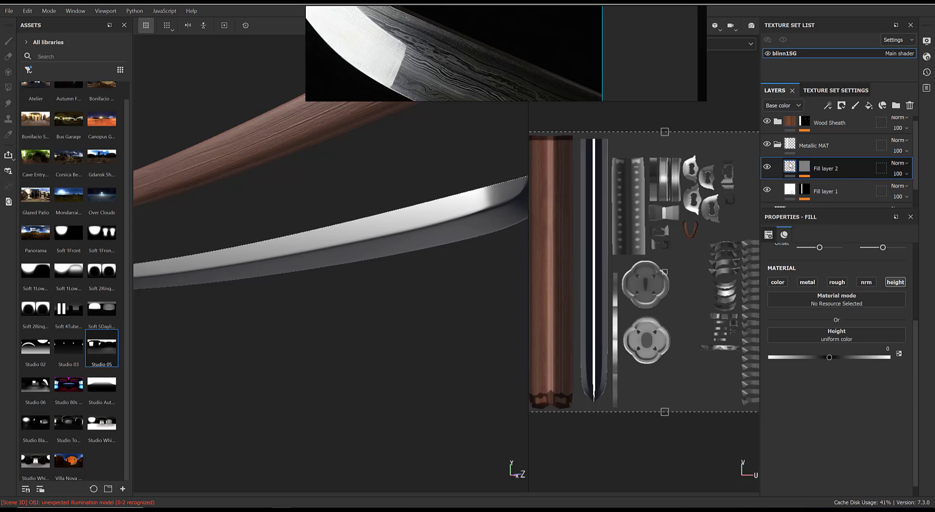
left_click_drag(351, 295, 505, 276, "alt")
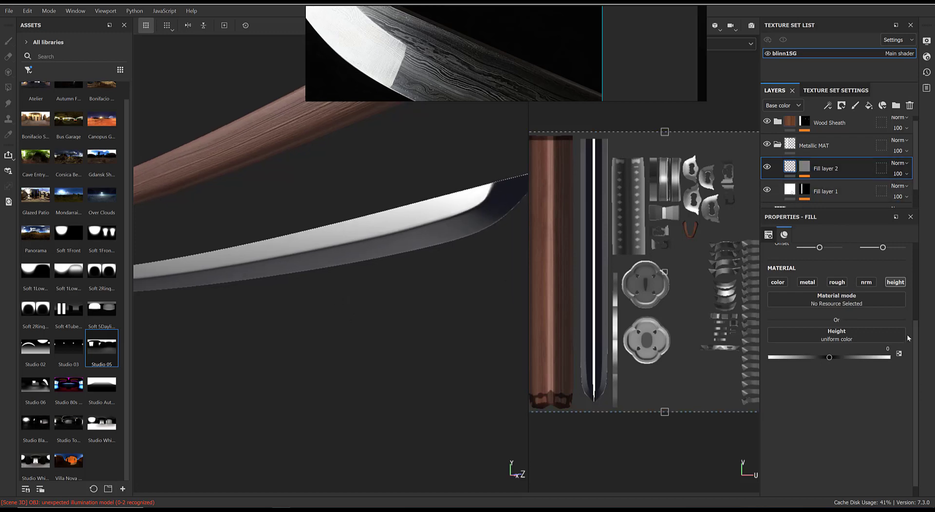
left_click_drag(830, 359, 833, 360)
Select the fill effect in Fill layer 2's mask and filter the asset library to textures.
right_click(804, 168)
left_click(801, 163)
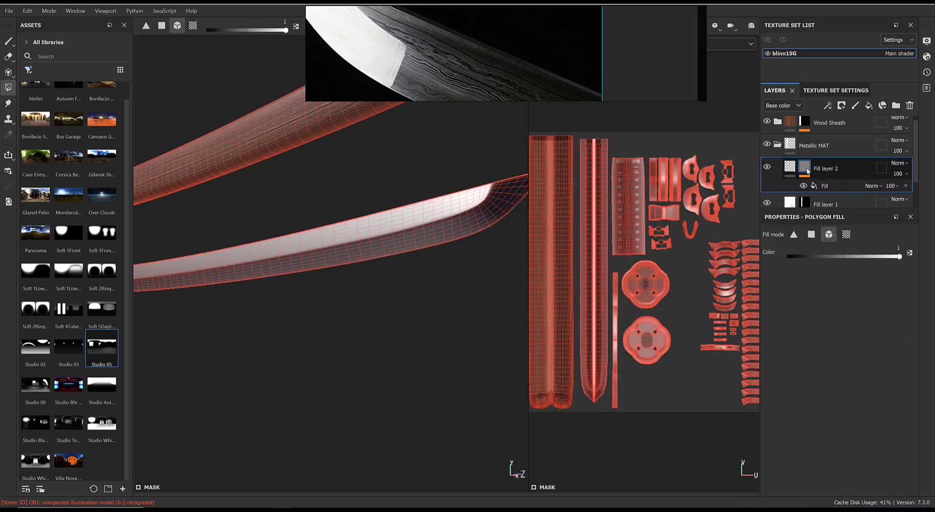
left_click(827, 185)
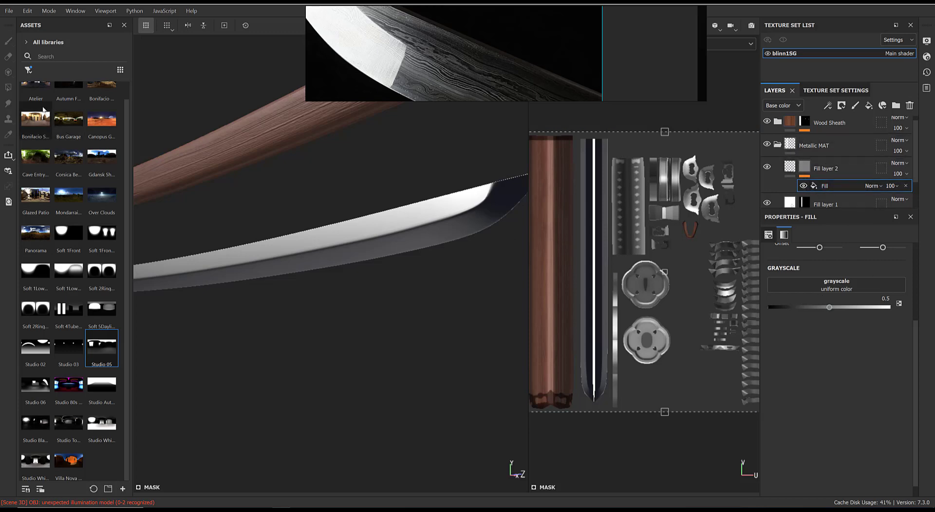
left_click(29, 71)
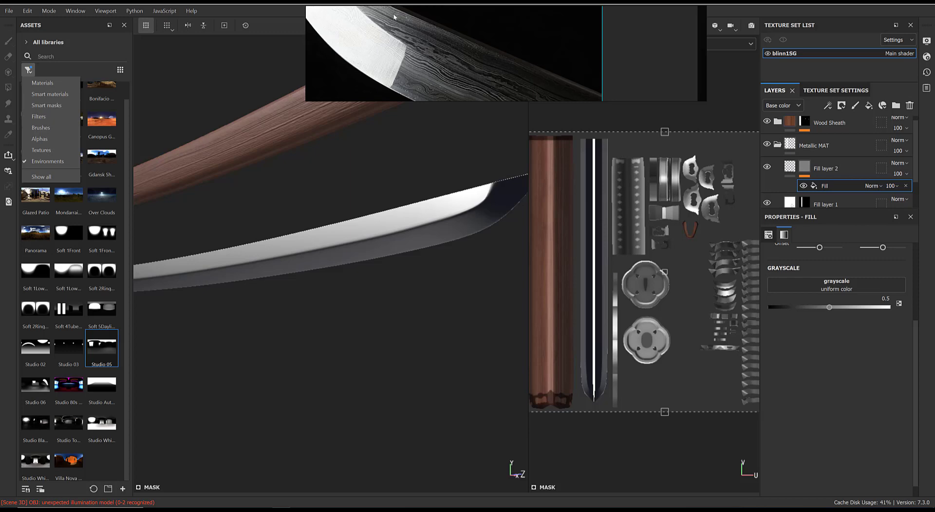
left_click(48, 149)
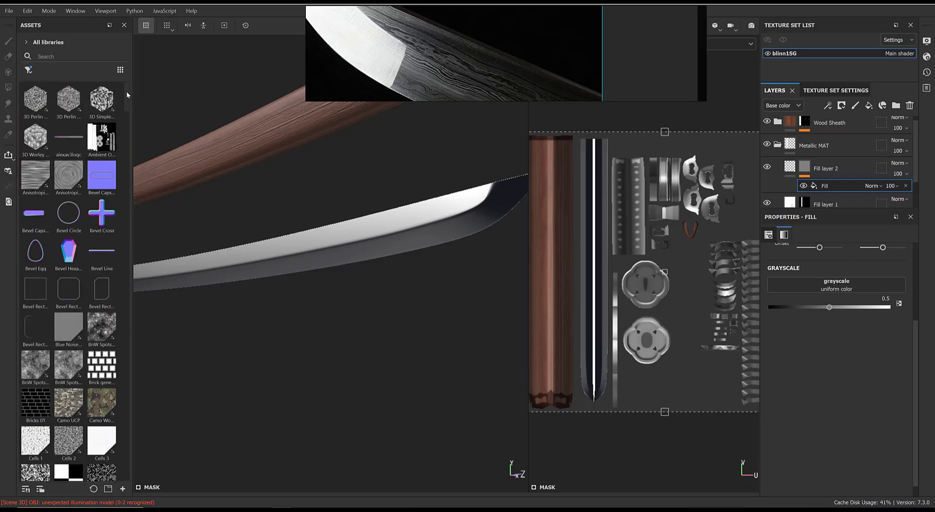
Browse the textures against the blade reference and assign Directional Noise 3 to the mask fill's grayscale.
left_click_drag(126, 91, 141, 183)
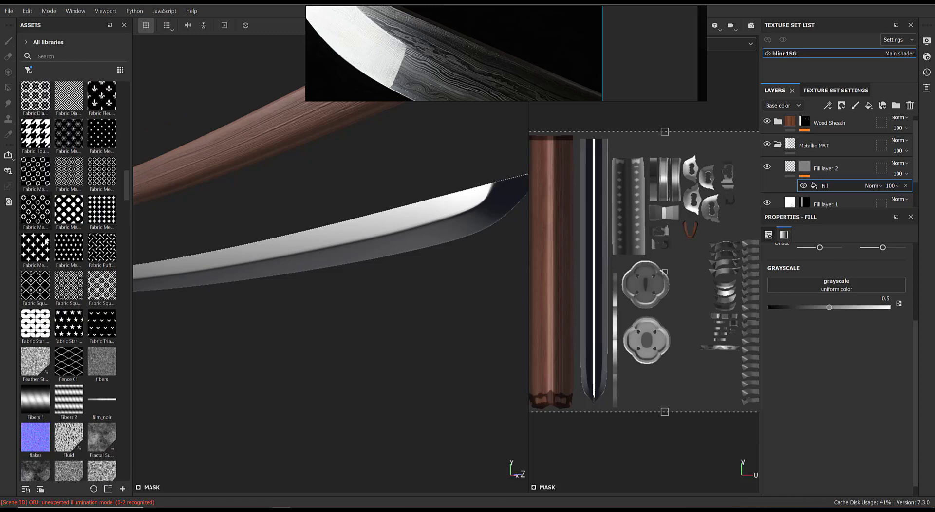
scroll(440, 52, "down", 3)
scroll(464, 68, "up", 4)
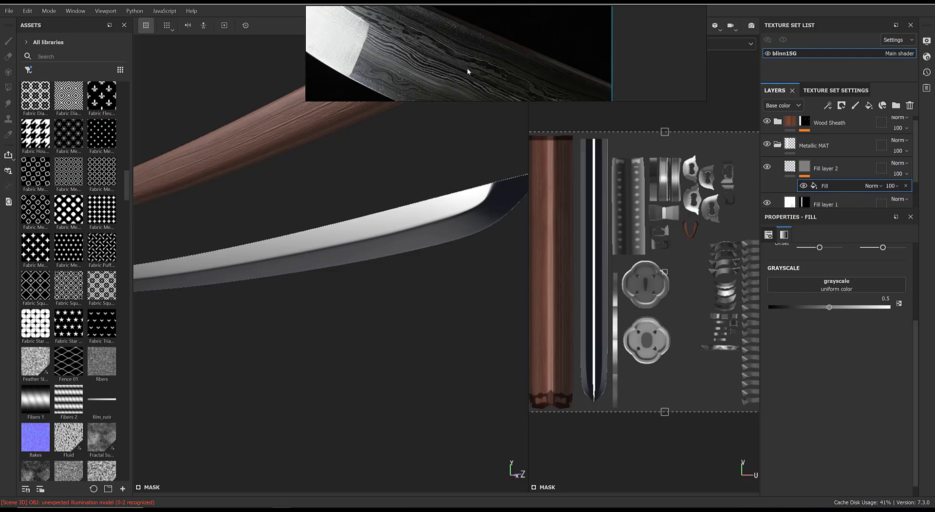
scroll(98, 304, "down", 10)
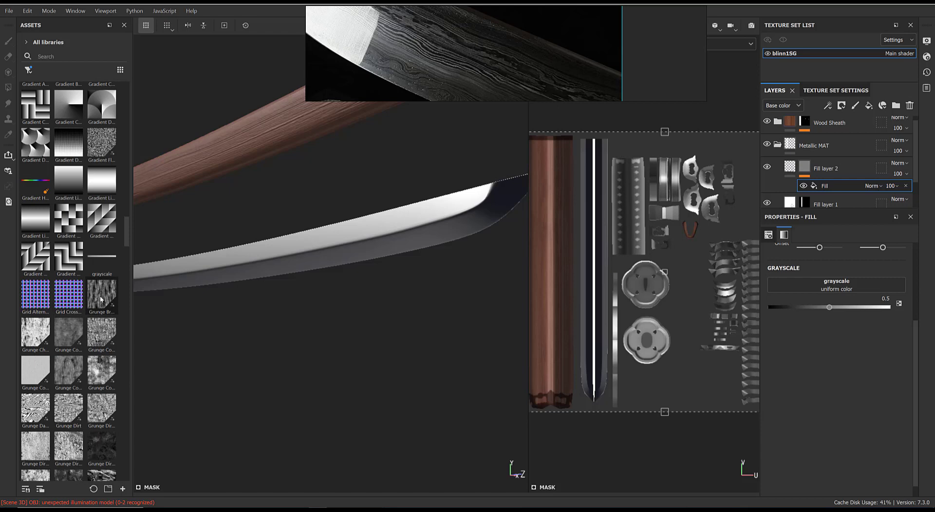
mouse_move(101, 294)
left_click_drag(124, 224, 121, 133)
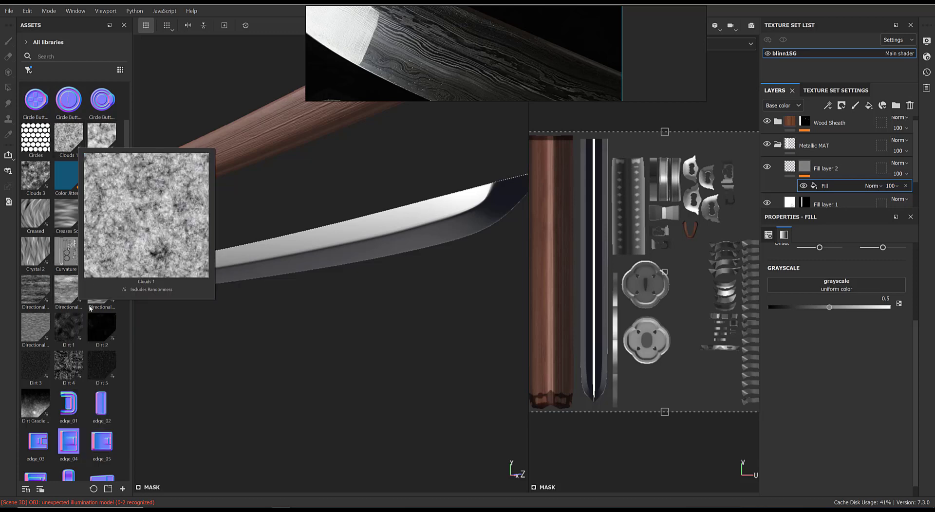
left_click_drag(68, 293, 847, 284)
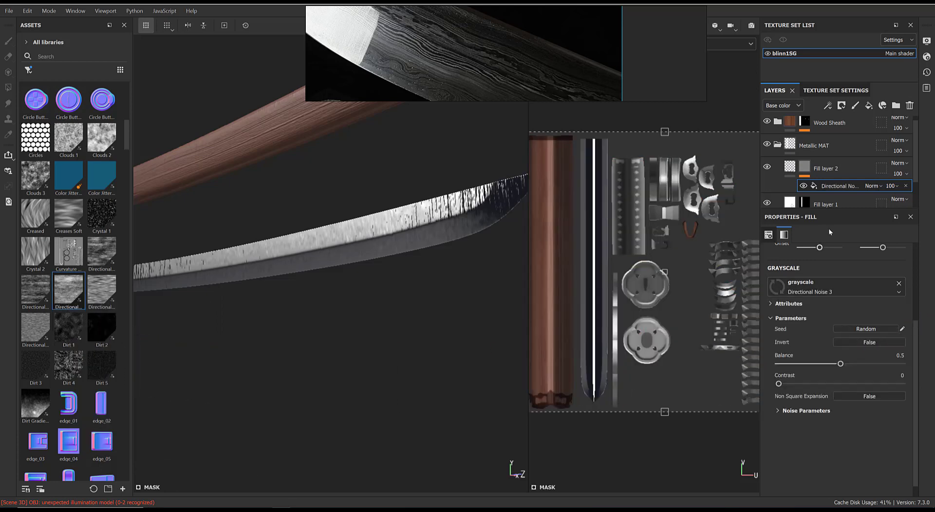
left_click_drag(477, 239, 438, 224, "alt")
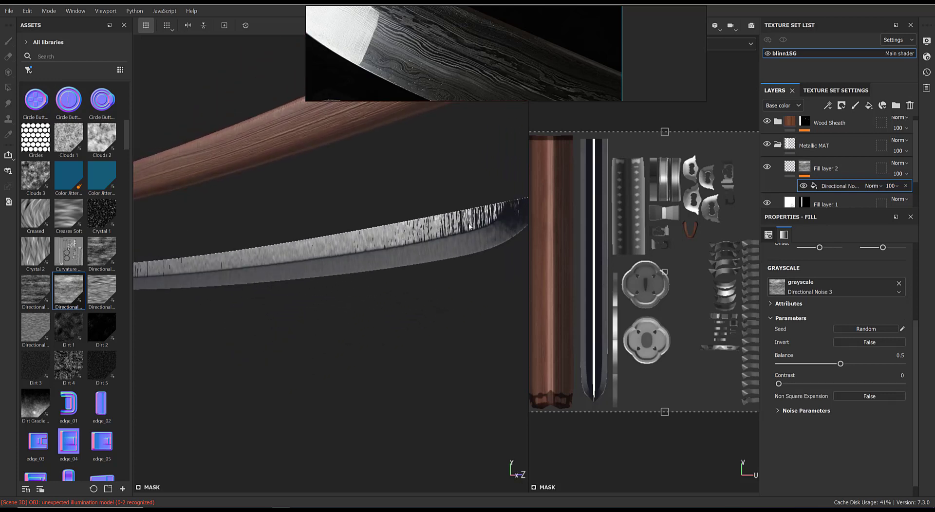
Try a height of -0.0279 on Fill layer 2 and check its effect on the blade.
left_click(792, 167)
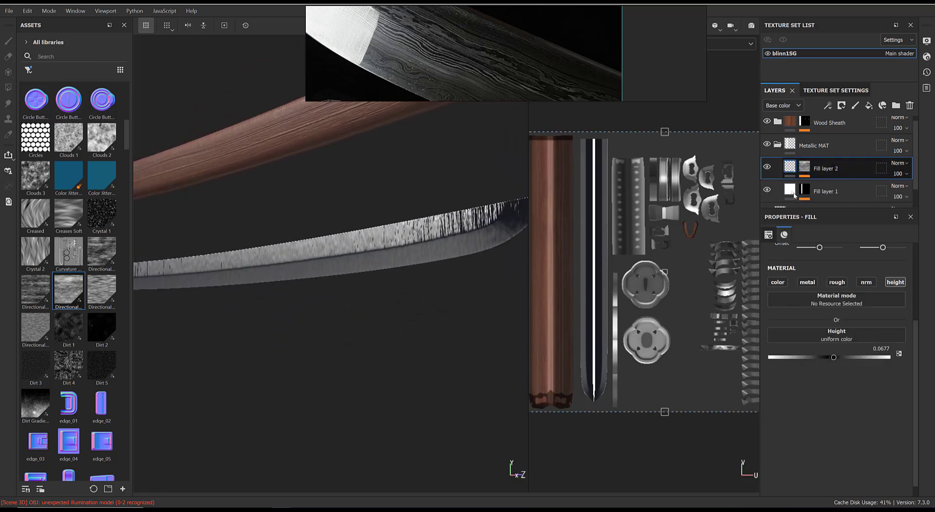
left_click_drag(834, 359, 828, 359)
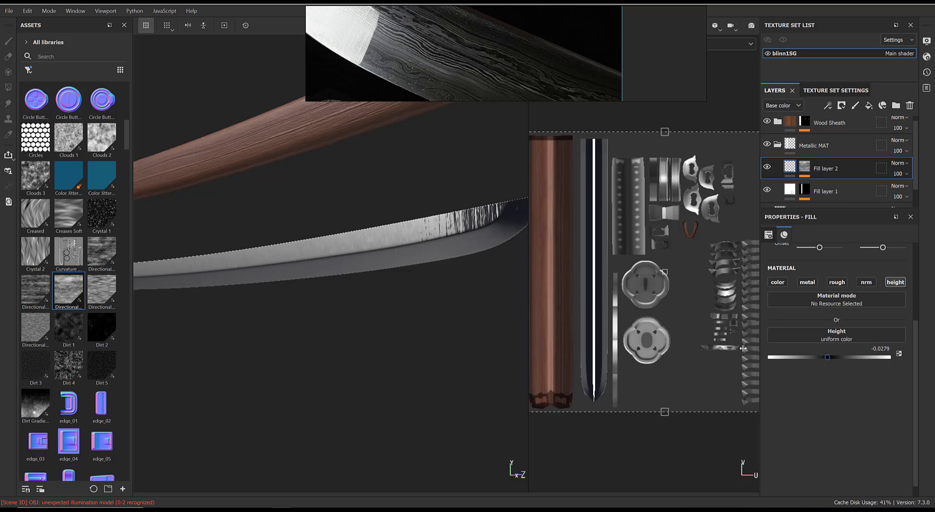
left_click_drag(468, 282, 430, 276, "alt")
scroll(709, 234, "down", 2)
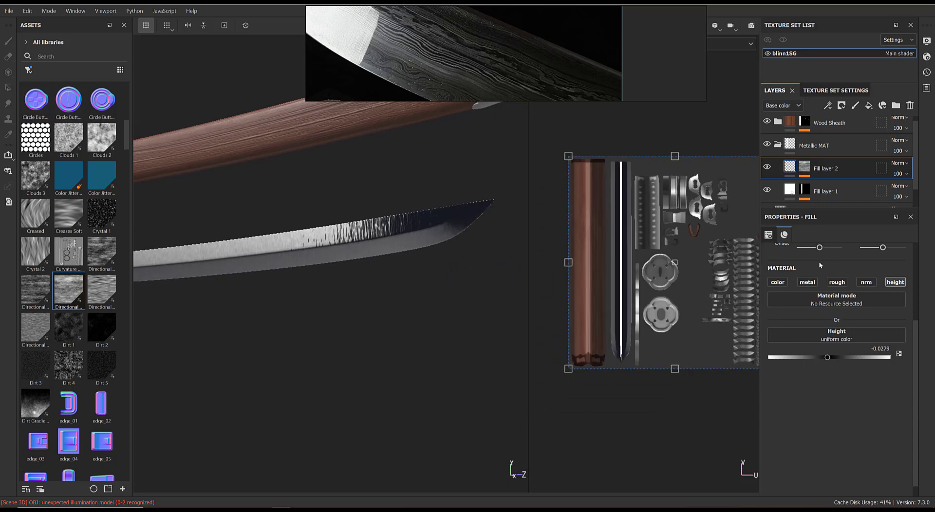
scroll(837, 302, "up", 3)
left_click(902, 340)
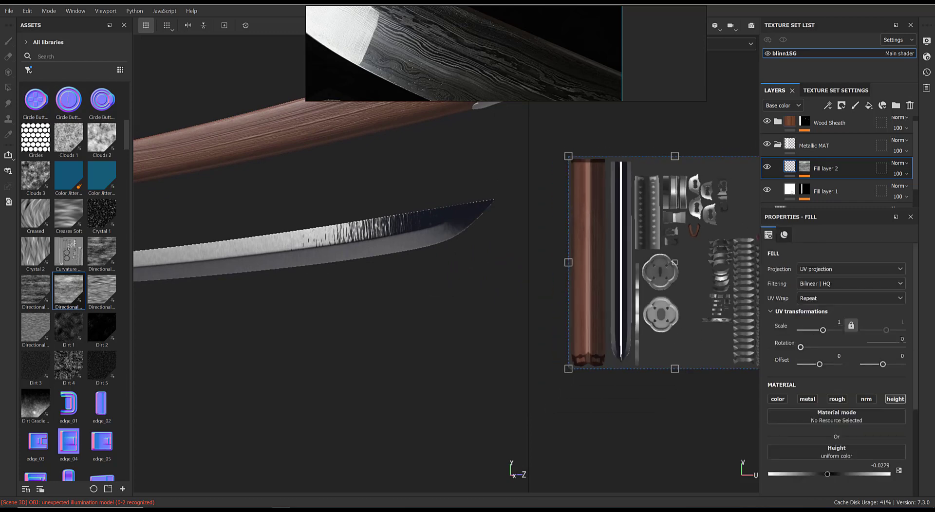
key("Return")
left_click_drag(826, 348, 800, 348)
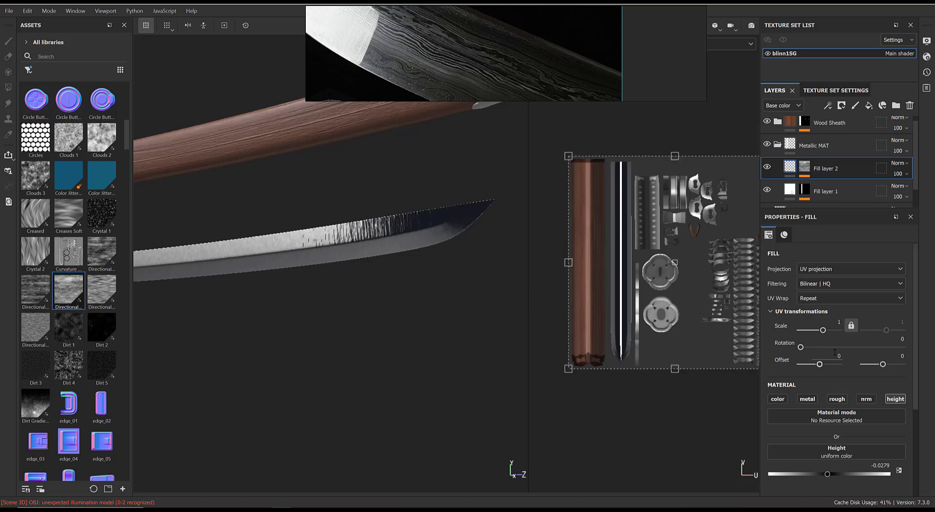
Set the rotation of the Directional Noise 3 fill in Fill layer 2's mask to 90 so the grain follows the blade.
left_click(805, 169)
left_click(836, 186)
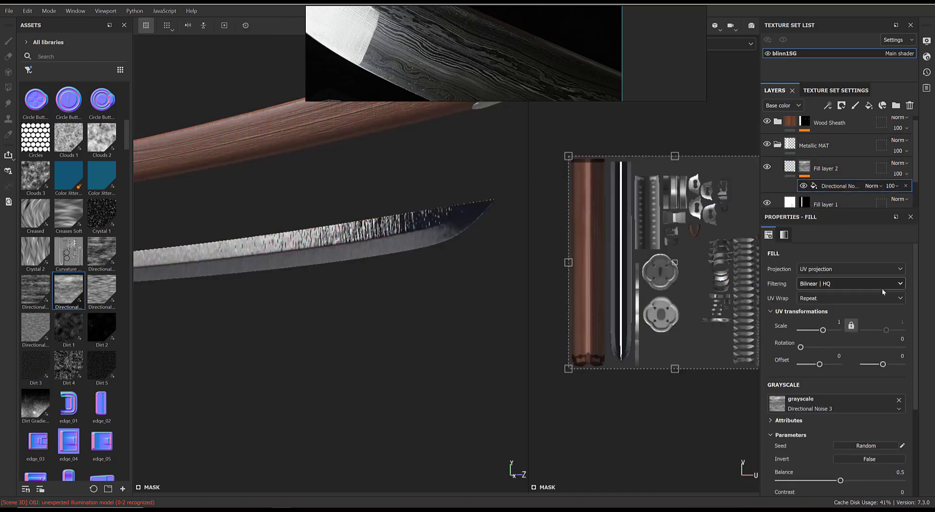
left_click_drag(801, 348, 822, 348)
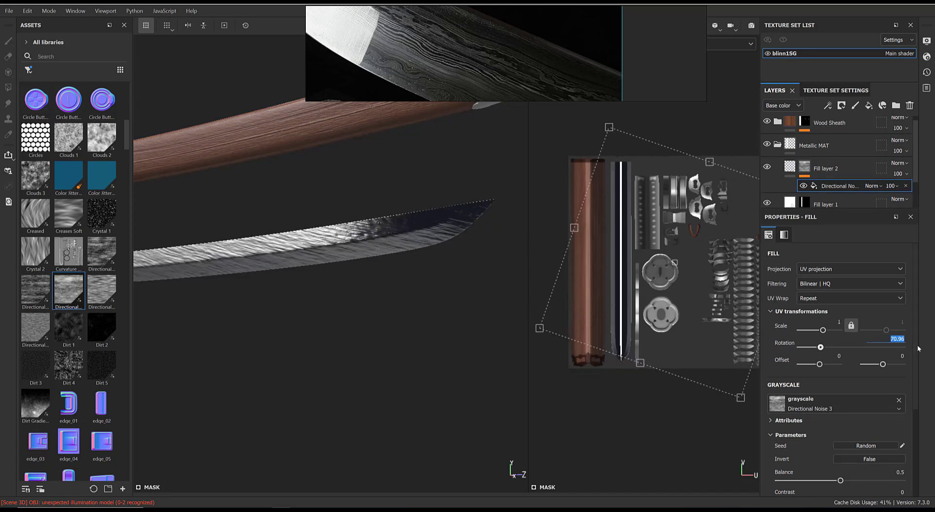
key("Return")
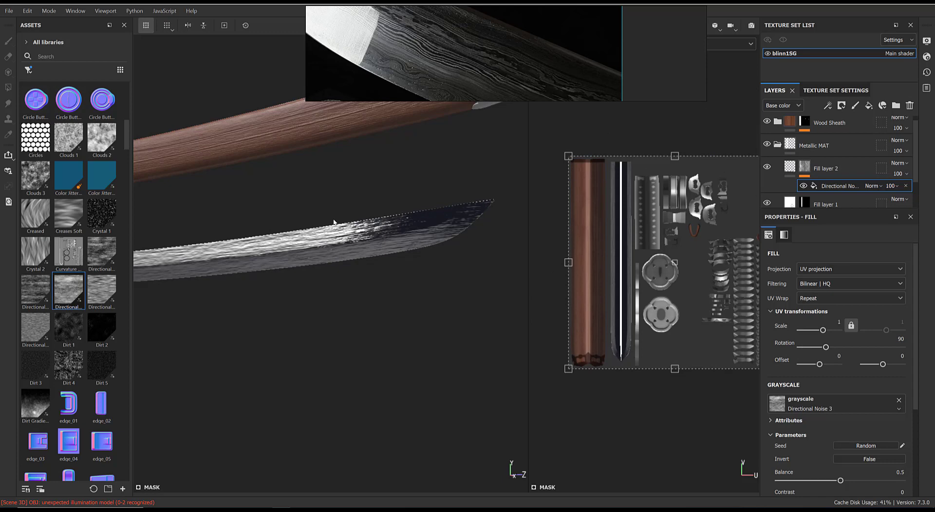
right_click_drag(334, 222, 464, 430, "alt")
left_click_drag(464, 430, 402, 205, "alt")
middle_click_drag(403, 205, 419, 260, "alt")
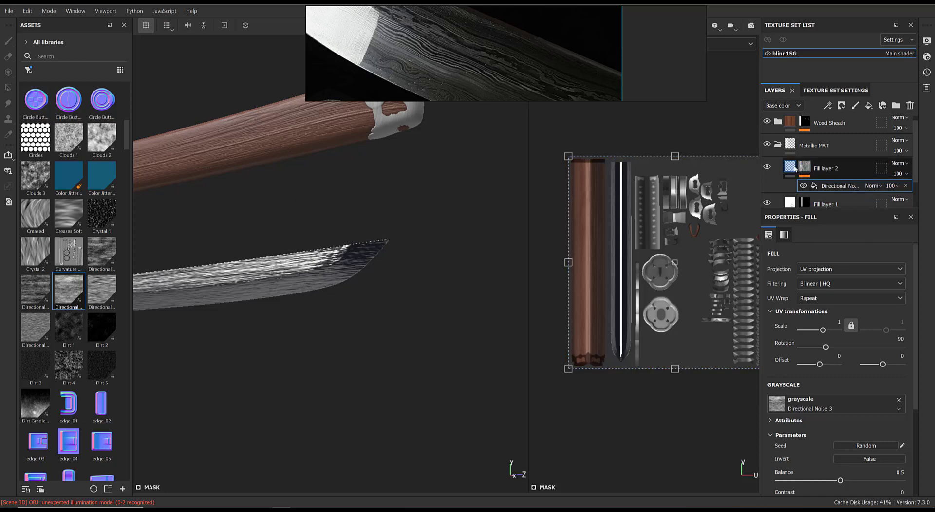
Set Fill layer 2's base color to the grey 777777.
key("Delete")
left_click(780, 399)
scroll(781, 401, "down", 1)
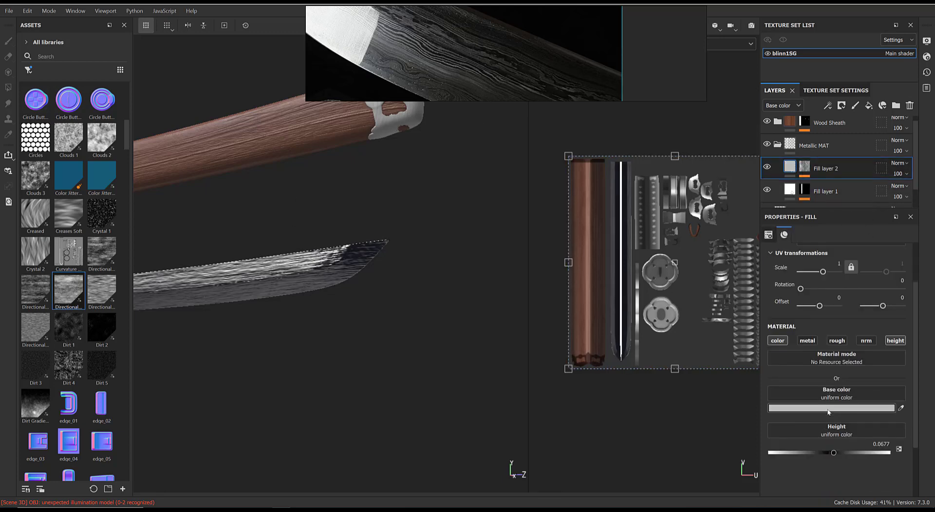
left_click(784, 408)
type("777777")
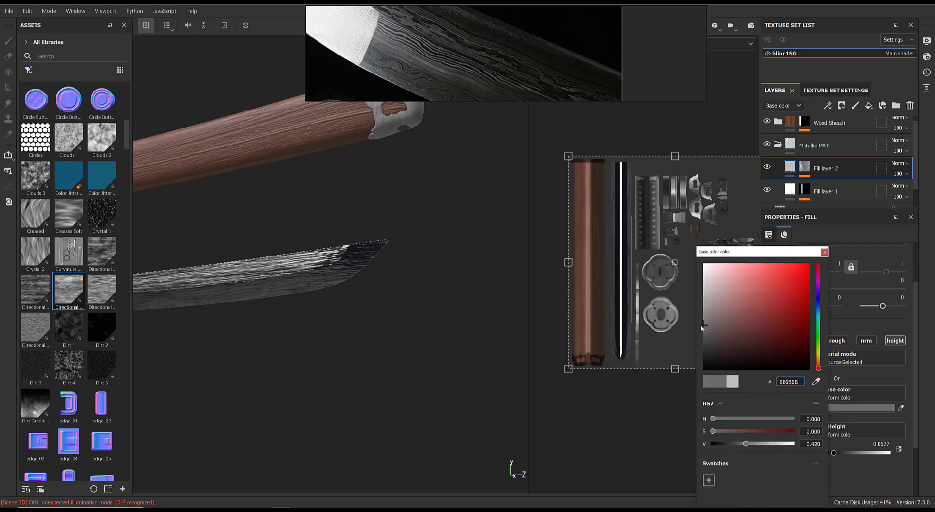
key("ctrl+z")
key("ctrl+z")
key("ctrl+z")
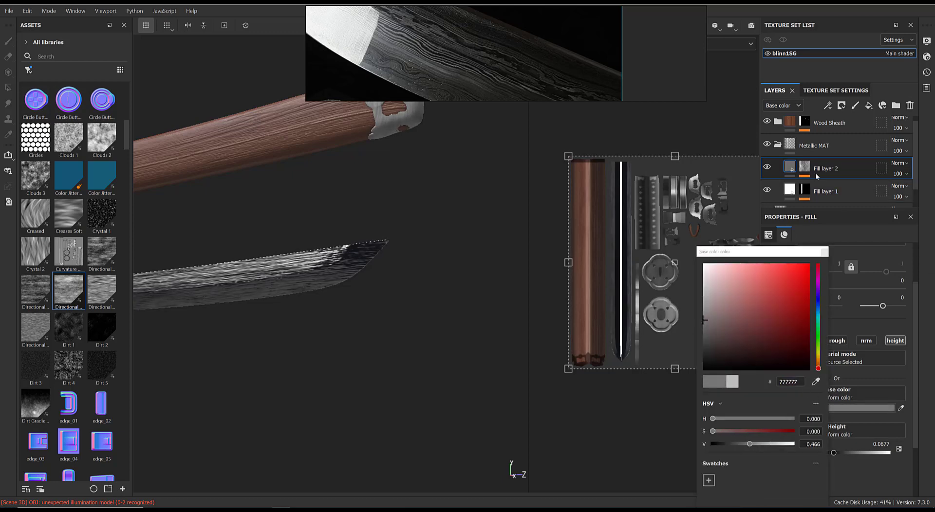
Resize the Directional Noise 3 projection in Fill layer 2's mask to a scale of about -0.89 by -1.32, shifting it over the blade's UVs.
left_click(821, 189)
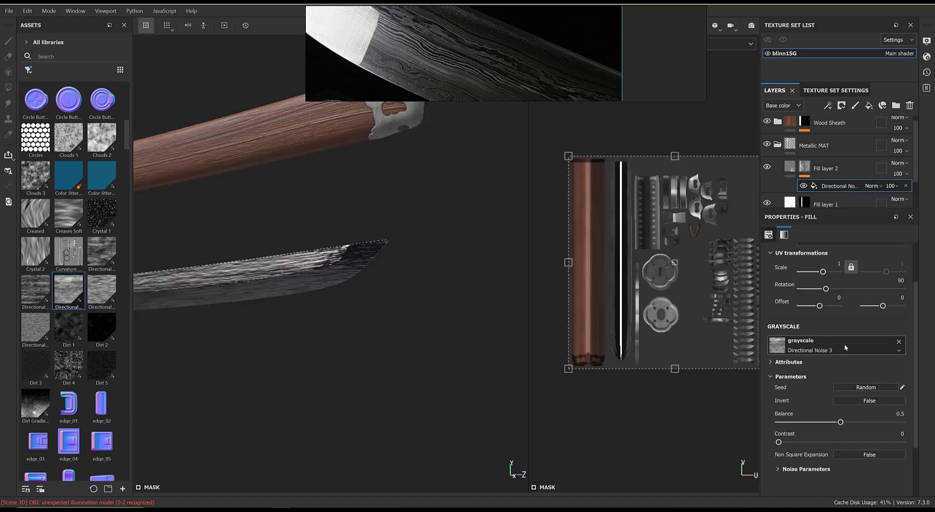
scroll(414, 321, "up", 2)
scroll(632, 253, "down", 2)
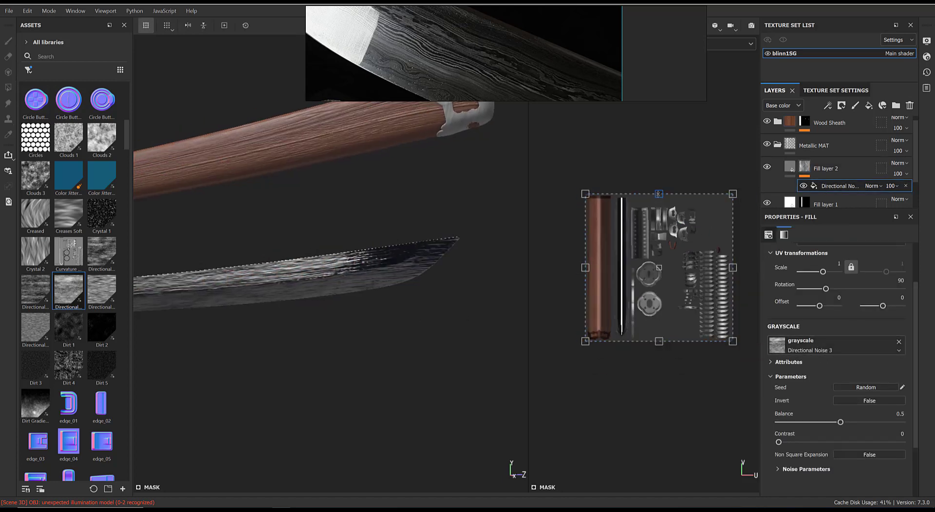
left_click_drag(659, 194, 656, 55)
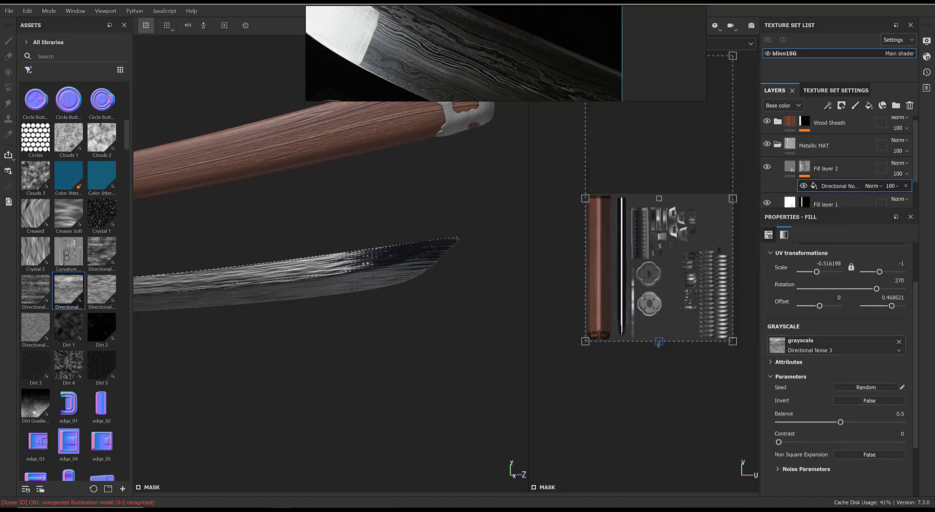
left_click_drag(659, 342, 663, 498)
left_click_drag(584, 279, 621, 277)
scroll(631, 257, "down", 2)
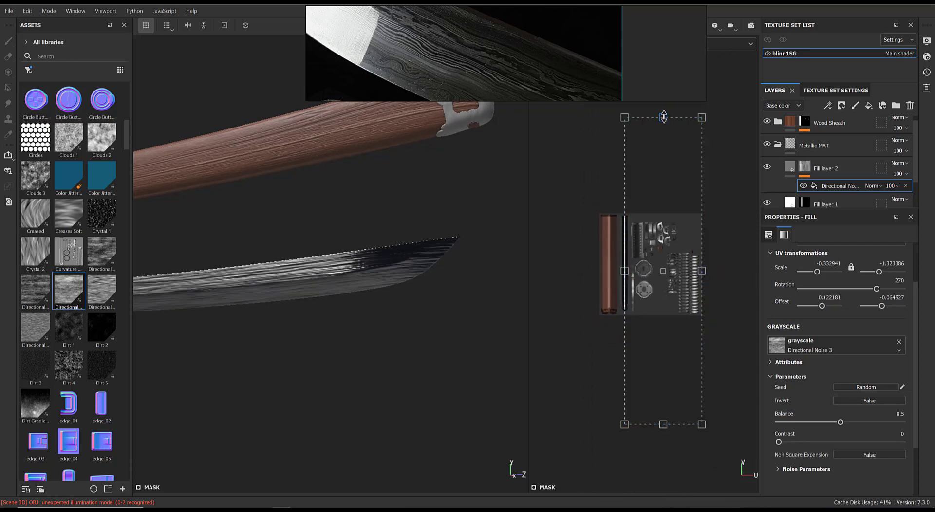
left_click_drag(664, 117, 674, 222)
left_click_drag(662, 424, 665, 338)
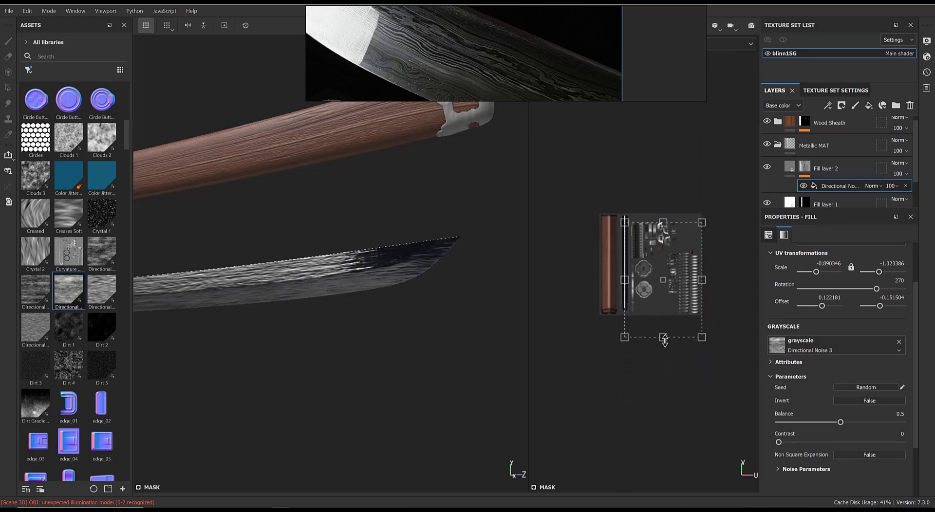
Browse the texture library for a second grain pattern, previewing Crystal 2, Crystal 1, Clouds 3 and Creased.
scroll(111, 329, "down", 5)
scroll(100, 269, "up", 5)
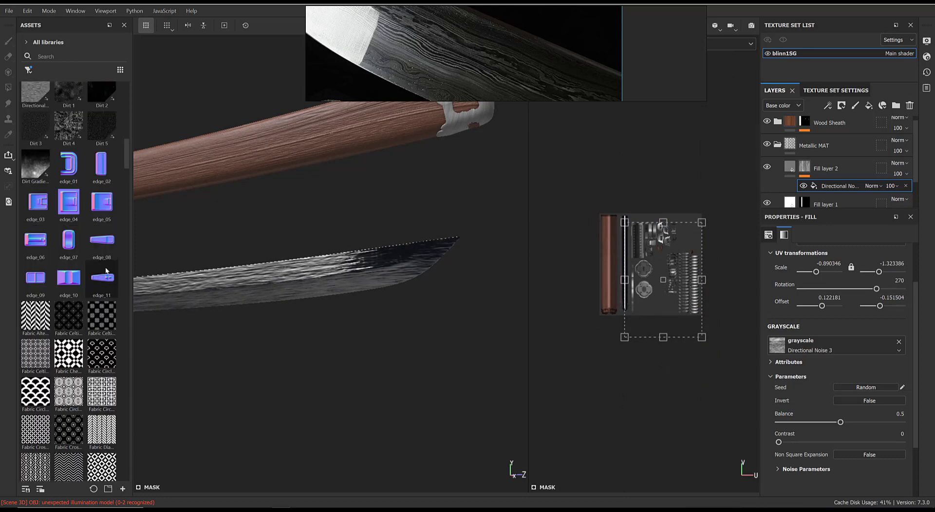
scroll(101, 269, "up", 2)
scroll(92, 268, "down", 2)
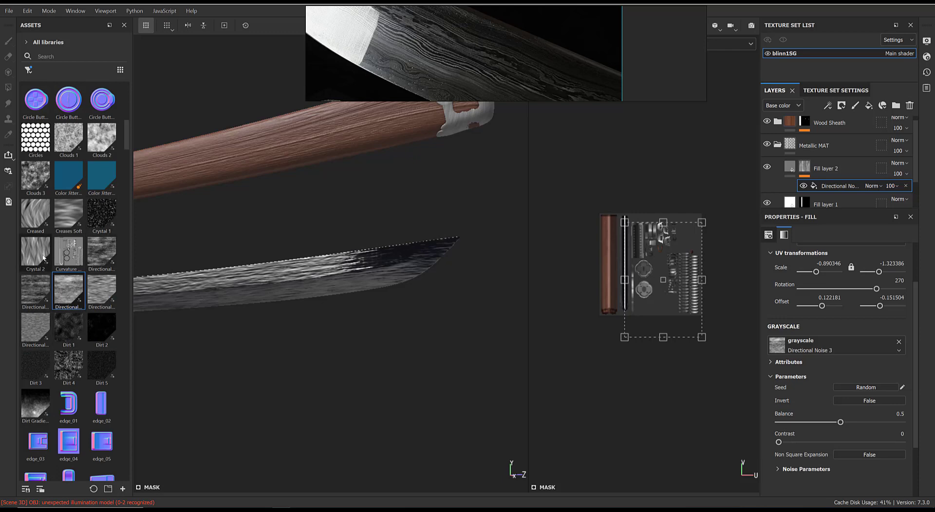
mouse_move(43, 258)
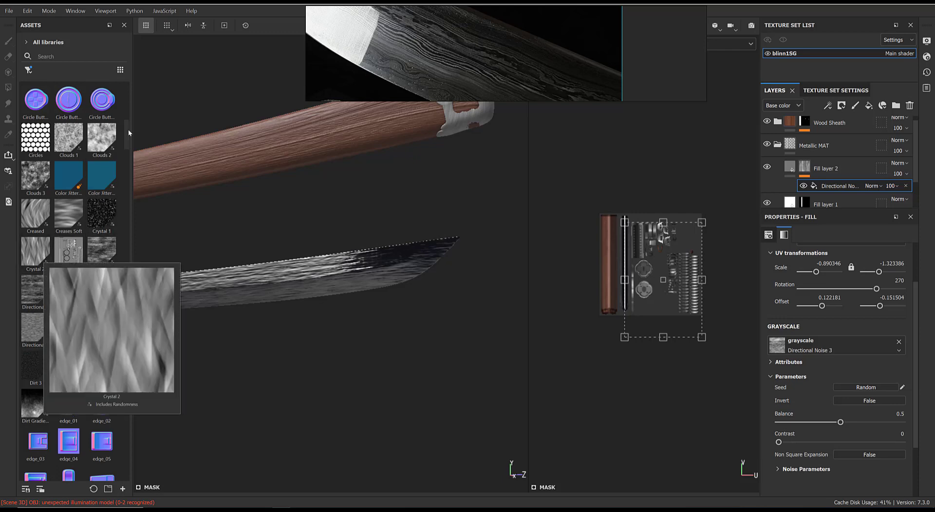
mouse_move(127, 137)
left_mouse_down()
mouse_move(126, 268)
mouse_move(134, 141)
left_mouse_up()
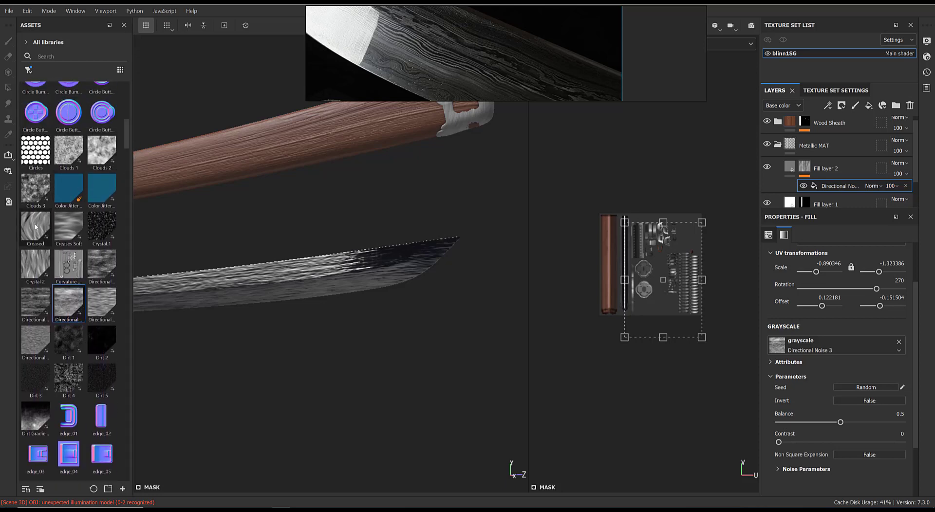
mouse_move(104, 230)
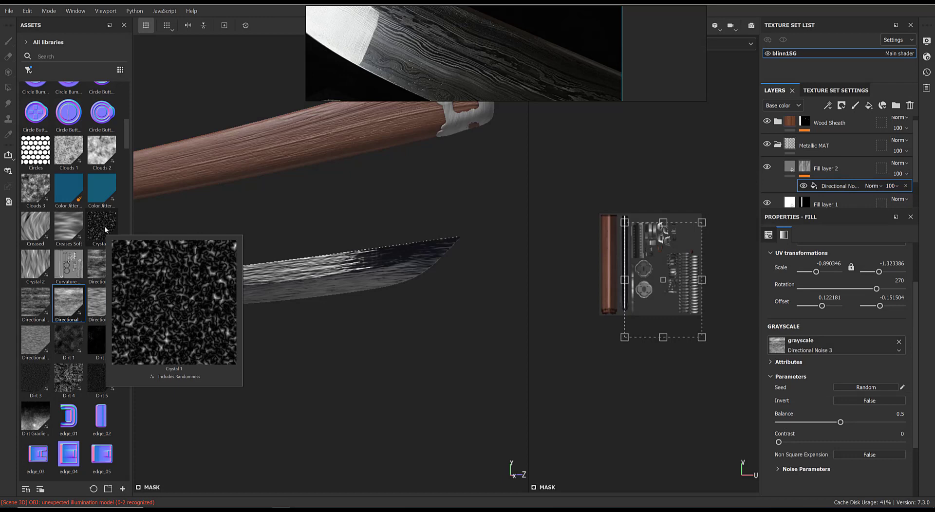
mouse_move(39, 192)
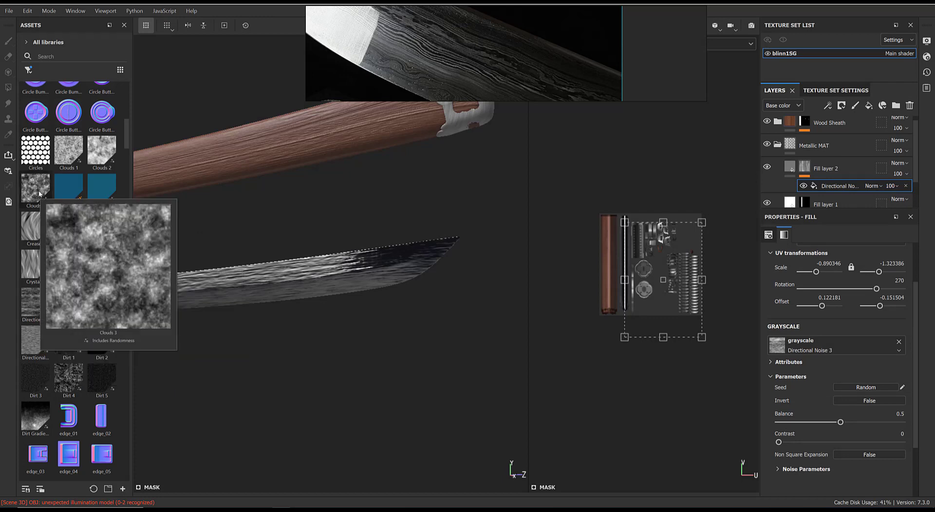
mouse_move(38, 229)
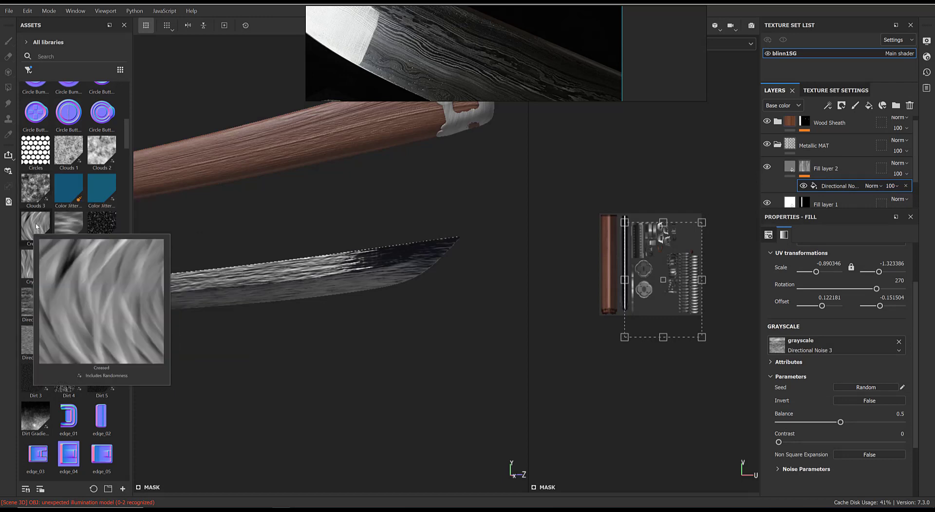
Add a second fill effect to Fill layer 2's mask and assign Crystal 2 to its grayscale.
left_click(804, 168)
right_click(804, 169)
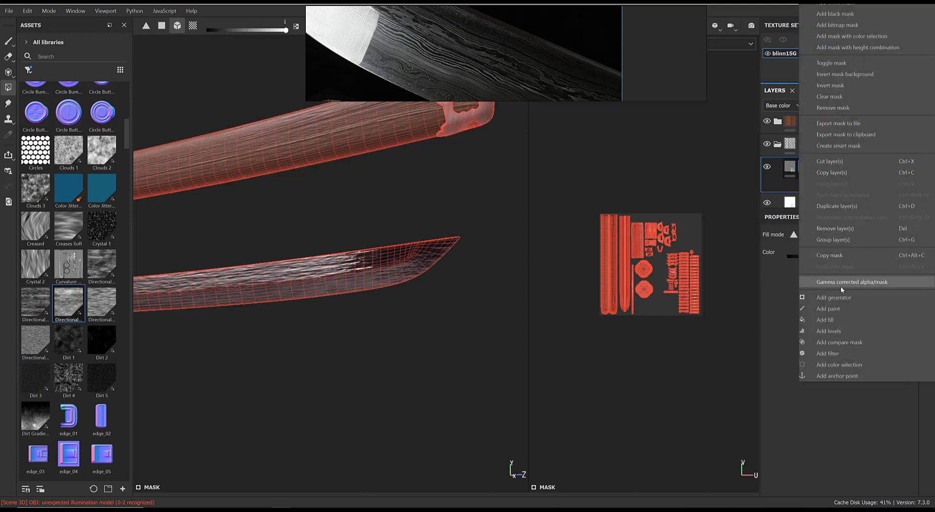
left_click(845, 319)
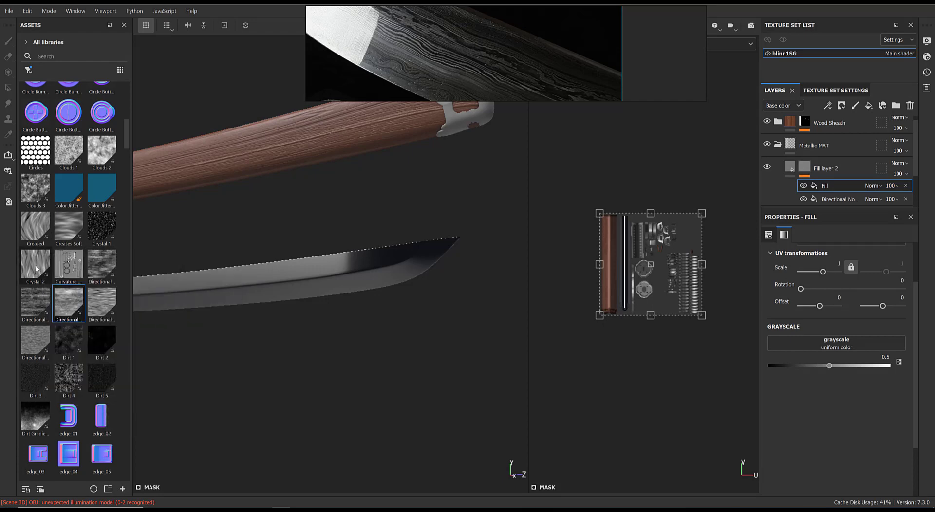
left_click_drag(36, 266, 837, 343)
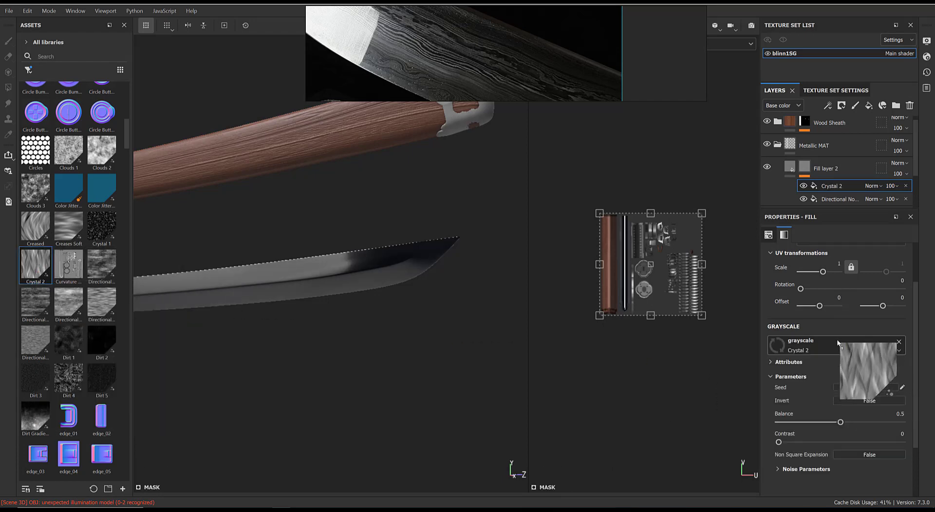
Set the Crystal 2 fill's blending mode to Multiply and its opacity to 27.
left_click(872, 185)
left_click(875, 43)
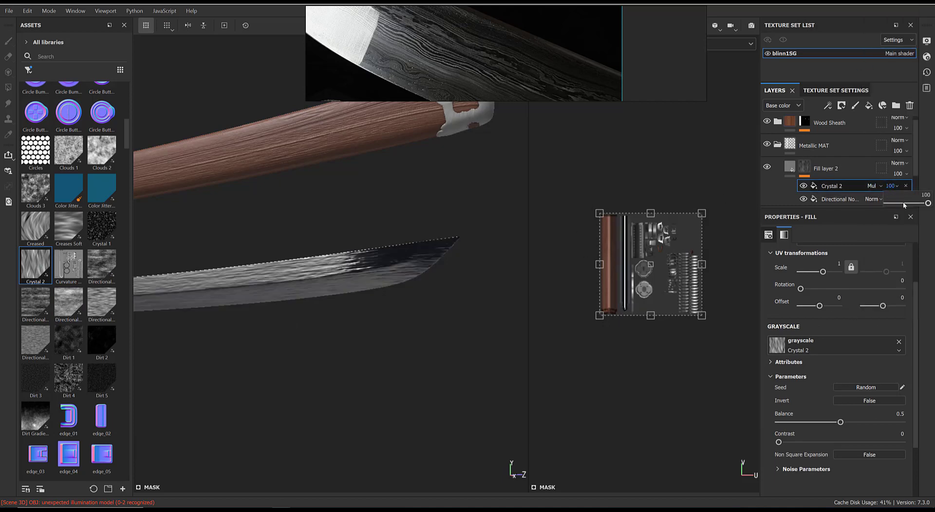
mouse_move(904, 204)
left_mouse_down()
mouse_move(886, 203)
mouse_move(896, 212)
left_mouse_up()
Scale the Crystal 2 projection to about 2.16 by 0.49 and offset it to about -0.088, -0.502 over the blade's UVs.
left_click_drag(702, 263, 646, 265)
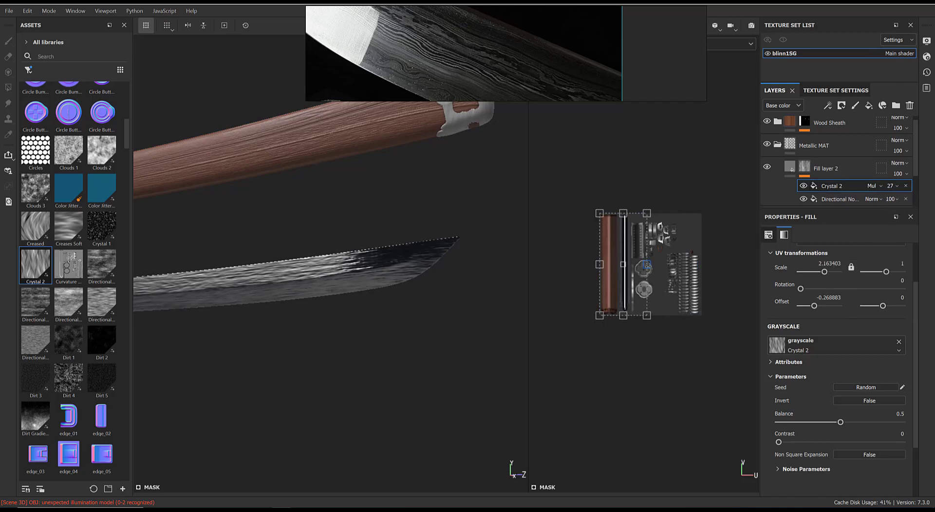
left_click_drag(625, 316, 623, 423)
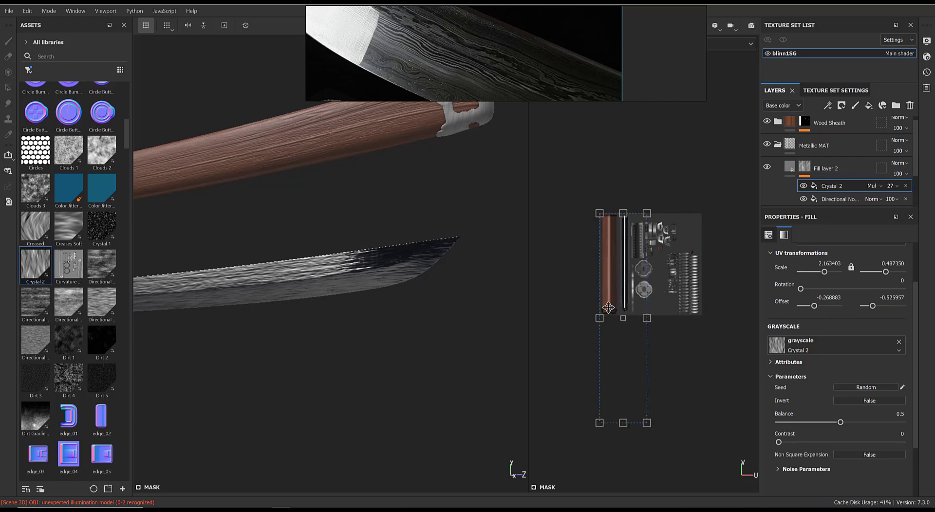
left_click_drag(625, 294, 643, 292)
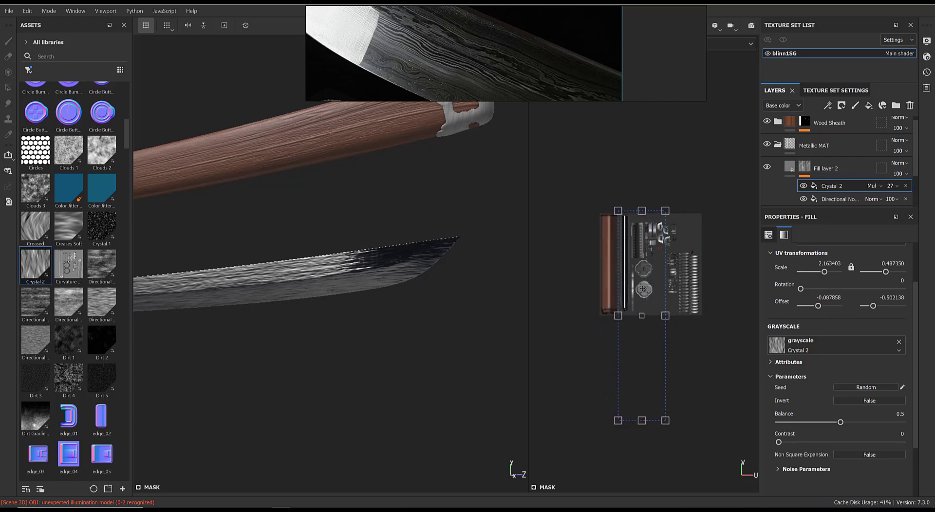
Raise the Crystal 2 fill's opacity to 89 and check the grain along the whole katana.
left_click(893, 187)
left_click_drag(898, 203, 924, 206)
scroll(299, 338, "down", 3)
scroll(245, 339, "up", 3)
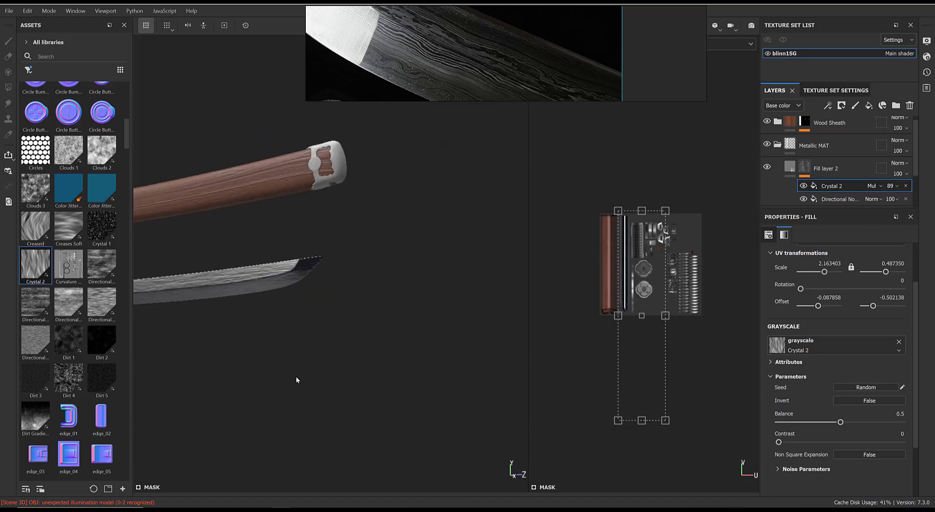
scroll(296, 380, "down", 3)
scroll(378, 359, "down", 1)
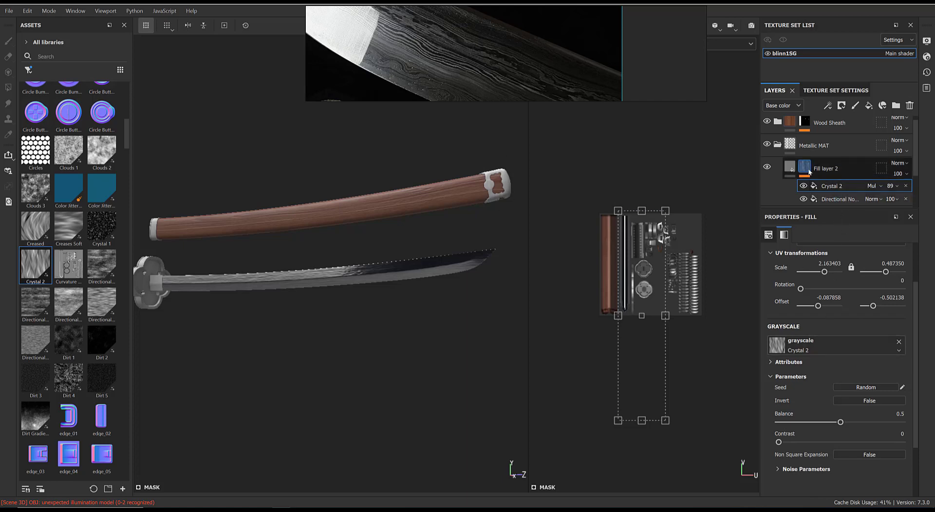
Isolate Fill layer 2's mask in the viewport and examine its pattern on the blade up close.
left_click(804, 168)
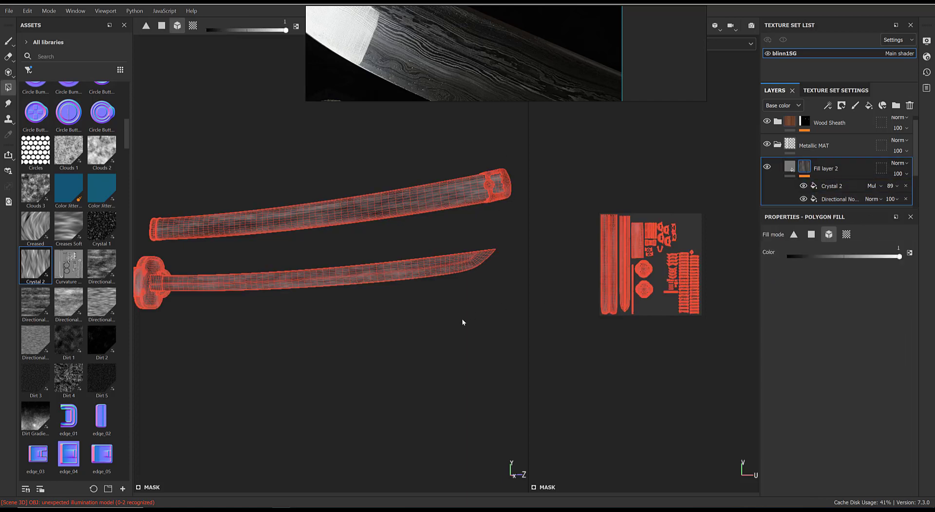
left_click(807, 169)
key("4")
scroll(438, 273, "up", 5)
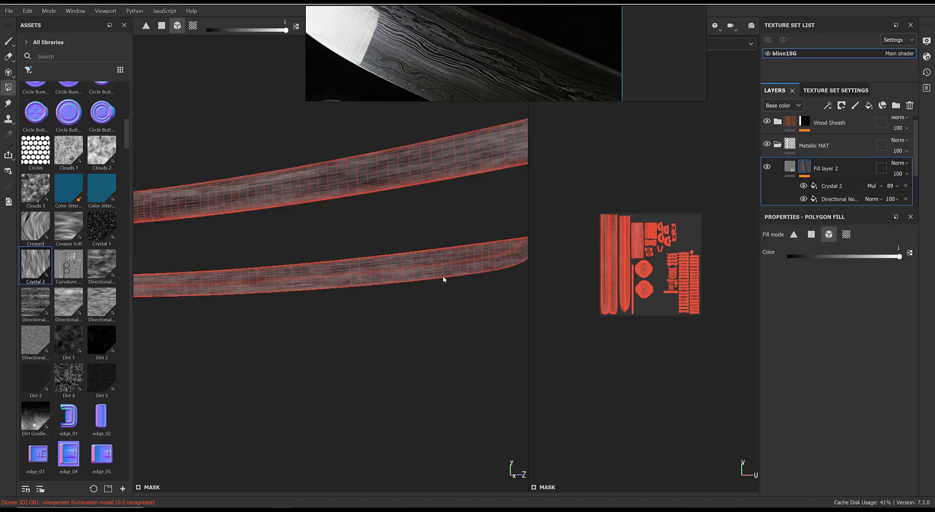
Set the mesh wireframe opacity to 0 in the display settings so the mask shows without wireframe.
left_click(927, 41)
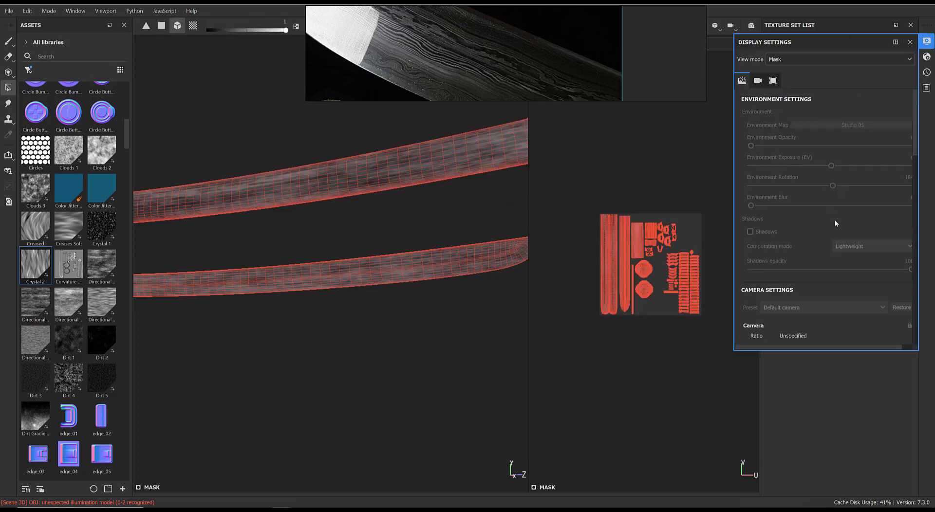
scroll(867, 136, "down", 15)
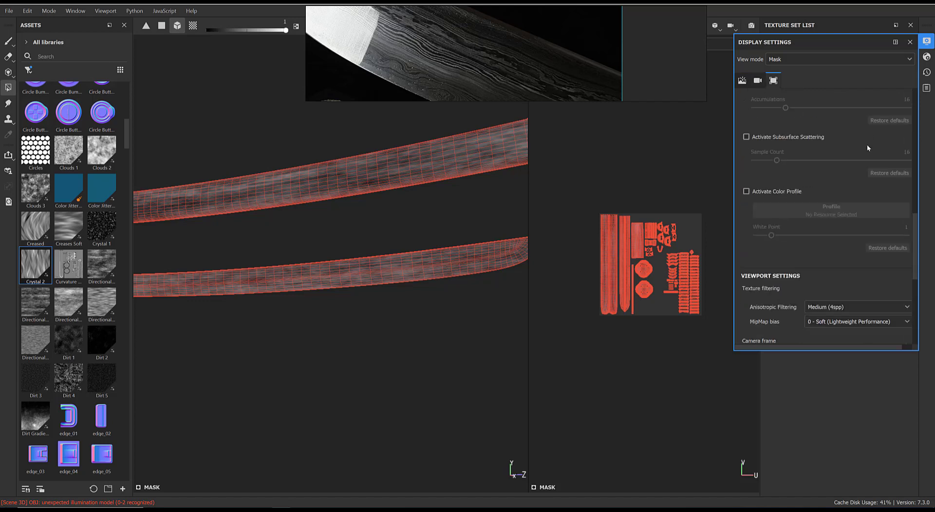
scroll(867, 177, "down", 2)
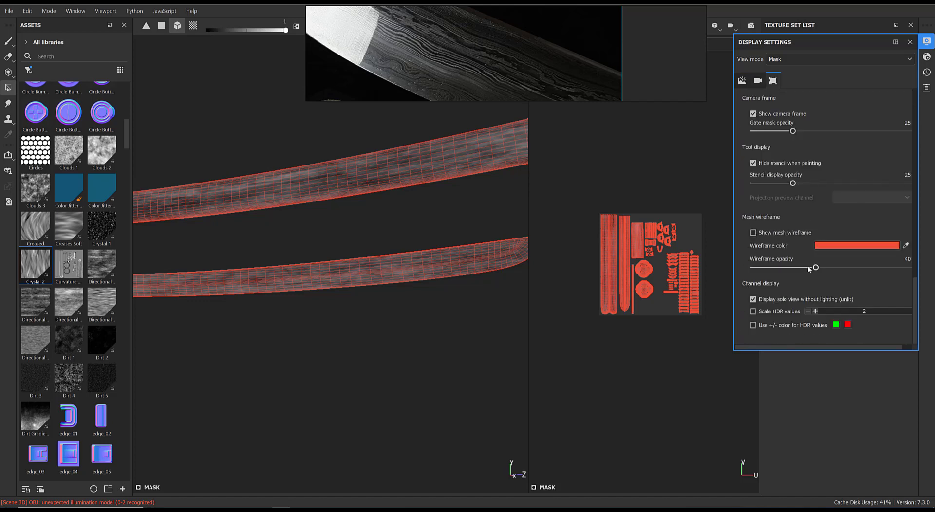
left_click_drag(798, 271, 737, 274)
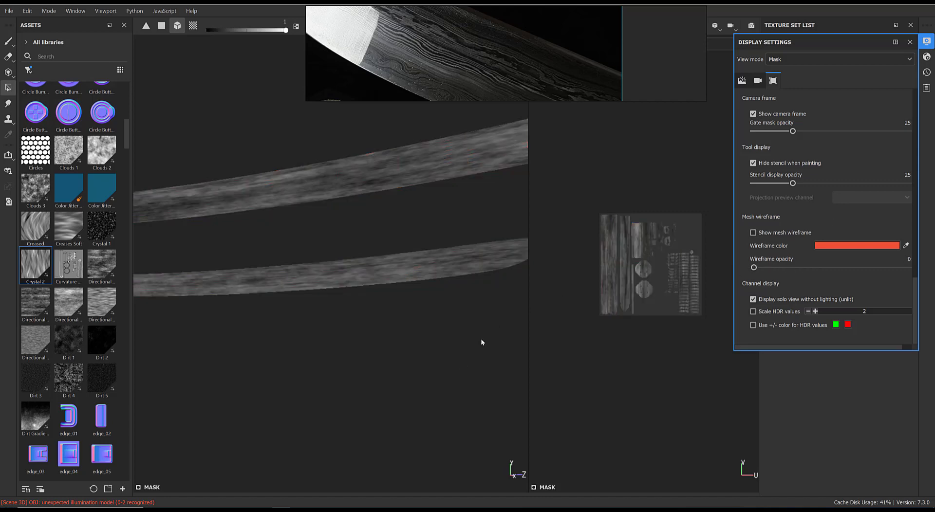
left_click(926, 45)
Compare the isolated mask with the blade reference and narrow the Crystal 2 projection to a horizontal scale of about 13.04.
scroll(391, 280, "down", 4)
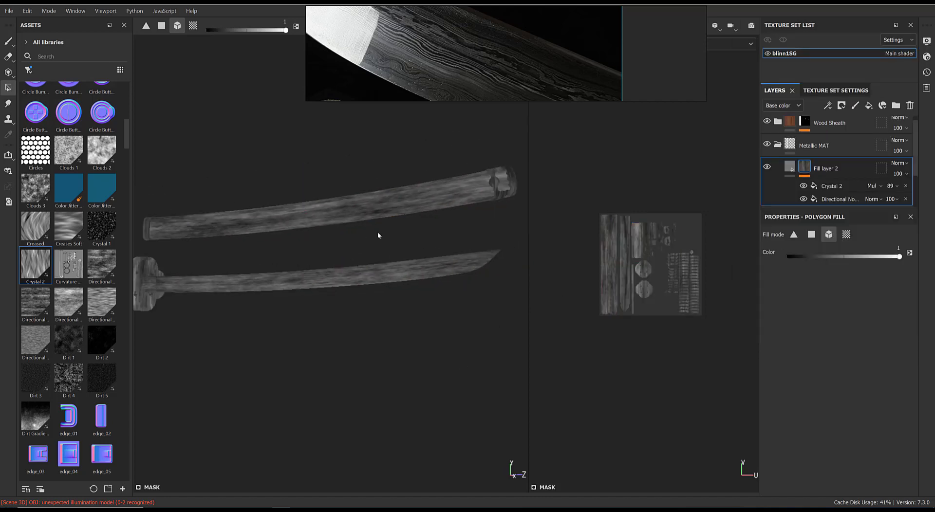
scroll(464, 65, "down", 3)
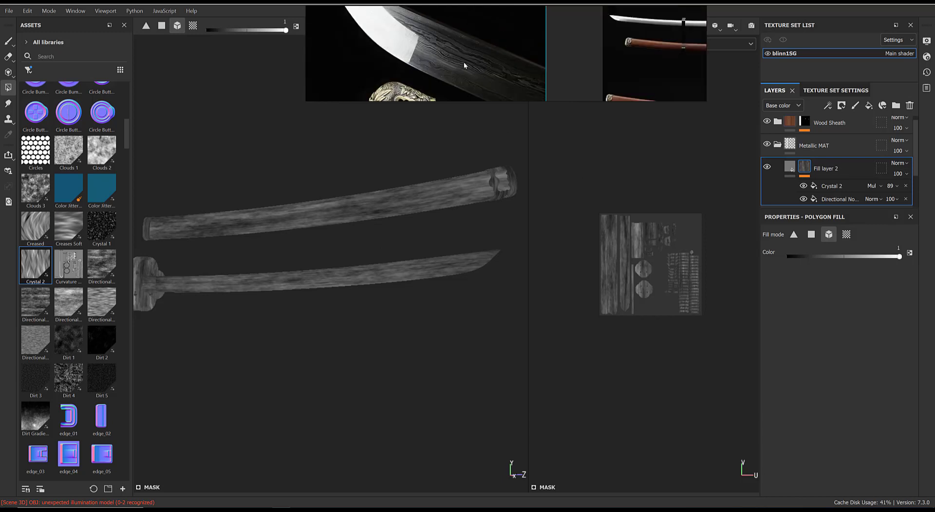
right_click_drag(340, 281, 392, 339, "alt")
middle_click_drag(391, 279, 355, 307, "alt")
left_click_drag(355, 307, 387, 305, "alt")
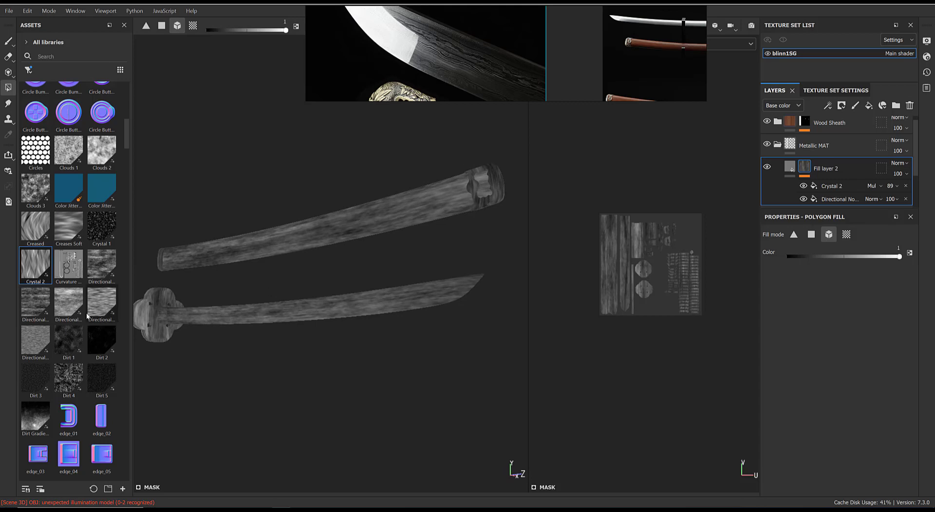
left_click(831, 185)
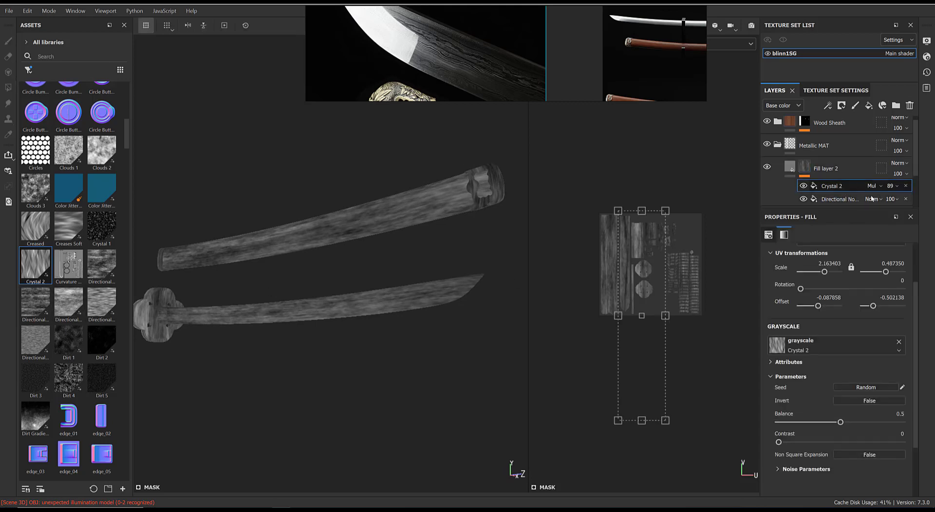
left_click_drag(665, 314, 625, 308)
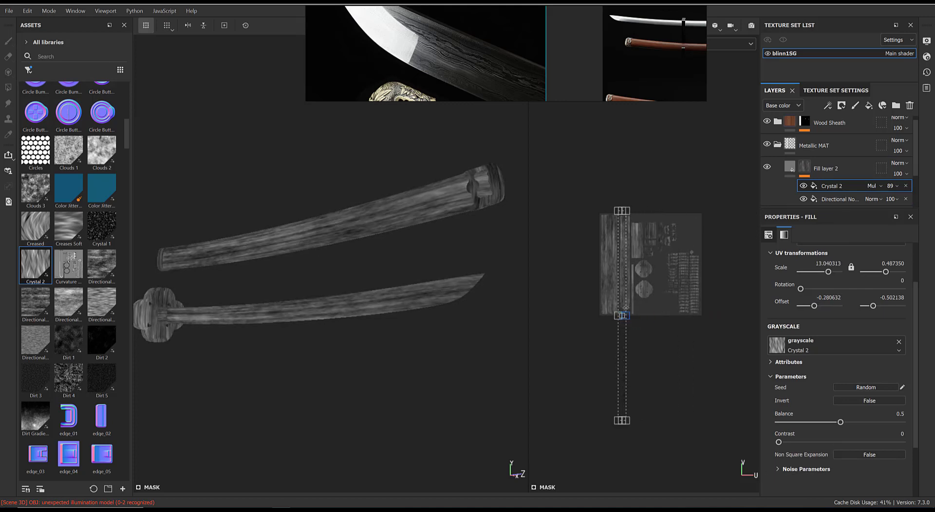
Rescale the Crystal 2 projection to about 18.96 by 0.85, shift it to about -0.11, -0.06, and check the grain near the blade tip.
left_click_drag(625, 421, 641, 330)
left_click_drag(616, 272, 637, 271)
left_click_drag(241, 355, 442, 324, "alt")
right_click_drag(229, 321, 410, 362, "alt")
middle_click_drag(410, 362, 325, 276, "alt")
right_click_drag(325, 277, 278, 303, "alt")
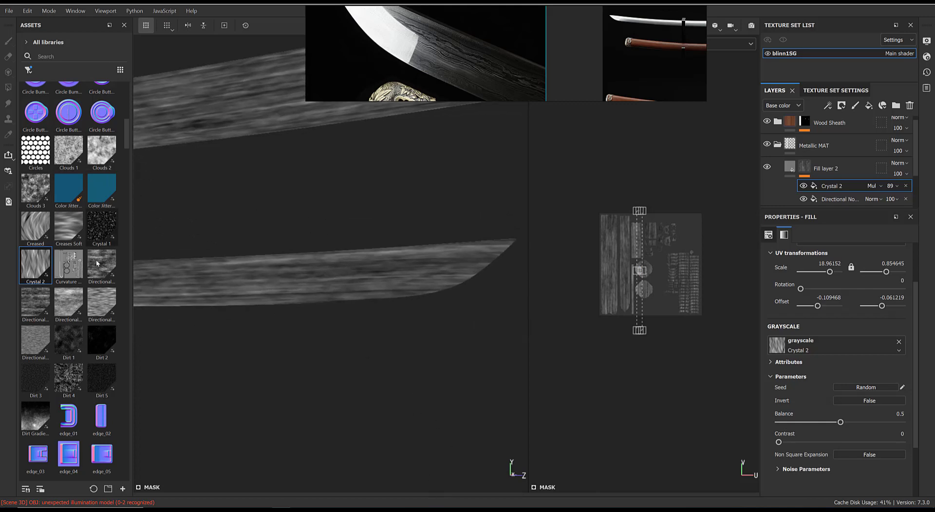
Find Grunge Map 005 among the assets and add it as a new fill in Fill layer 2's mask.
scroll(127, 122, "down", 4)
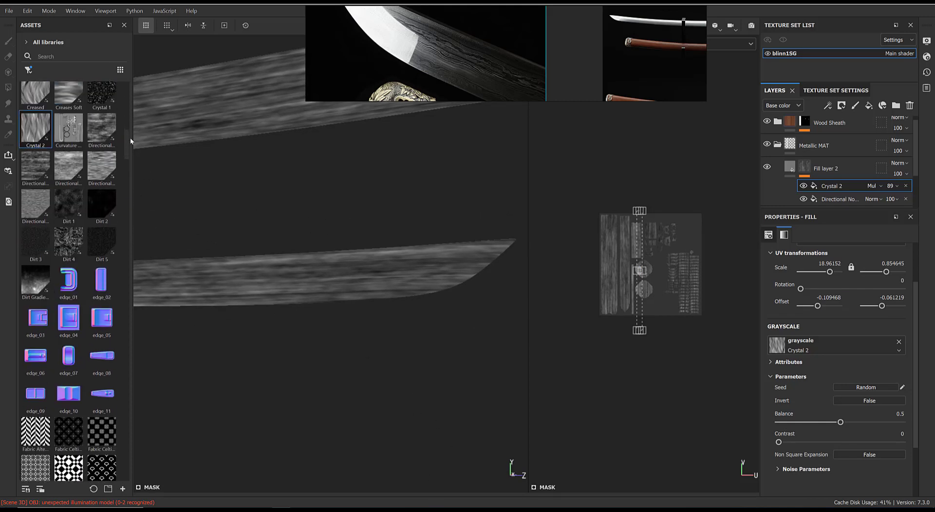
left_click_drag(130, 137, 129, 265)
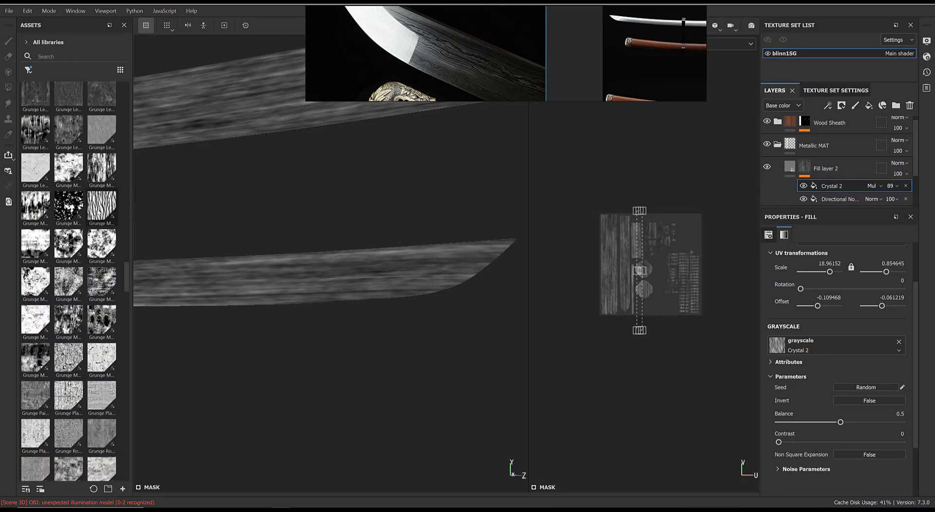
mouse_move(101, 206)
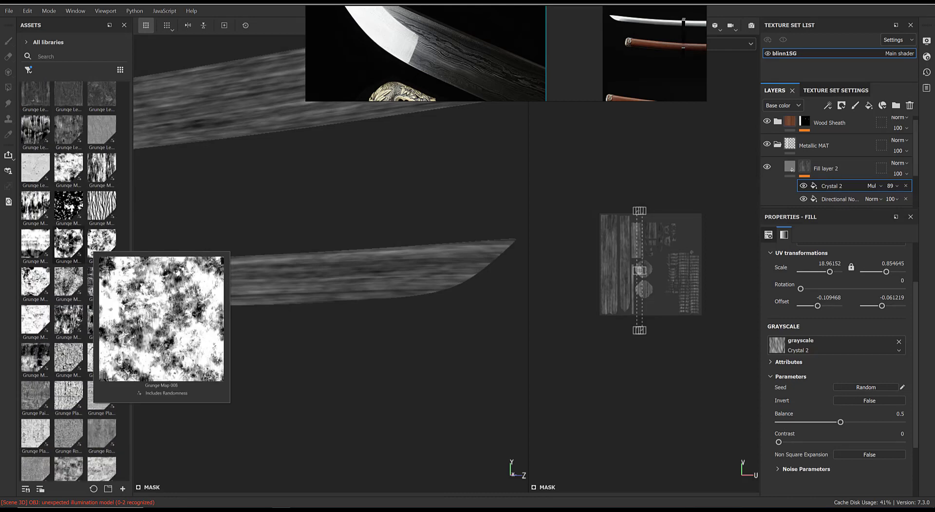
mouse_move(111, 175)
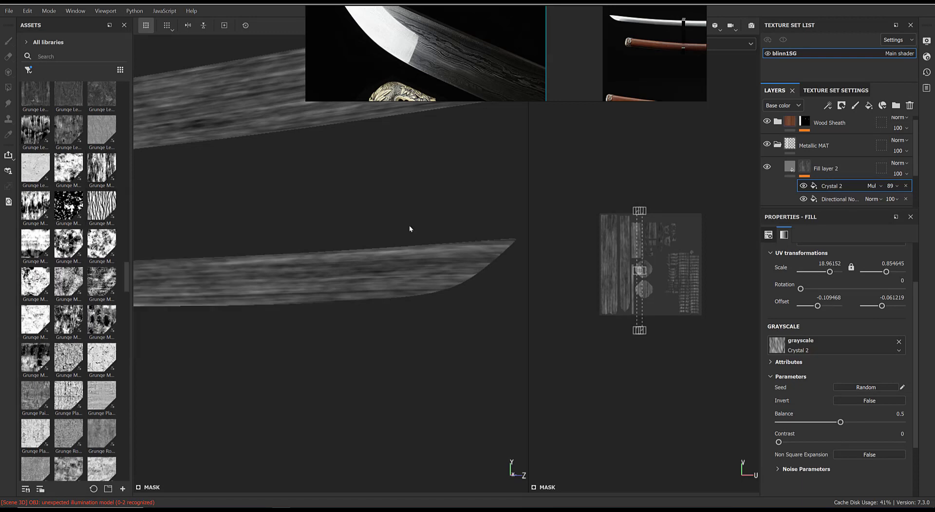
right_click(798, 168)
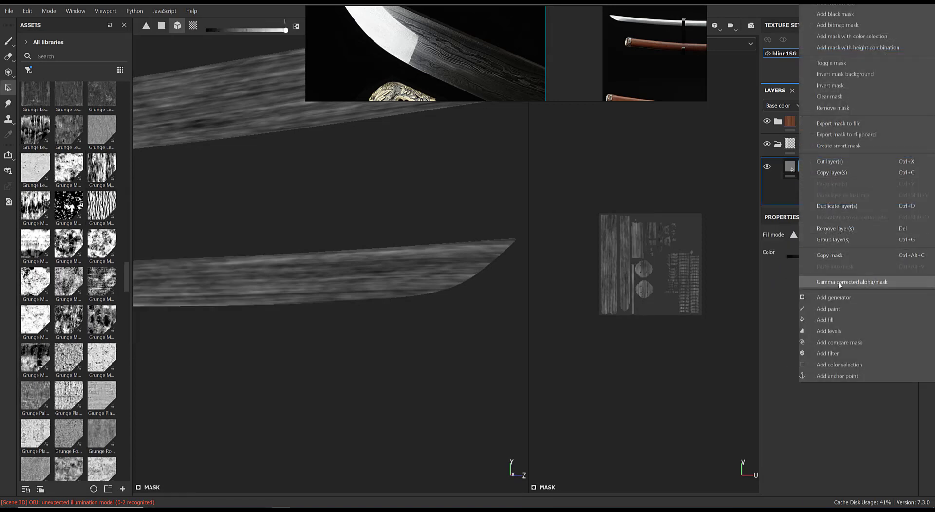
left_click(836, 319)
left_click_drag(102, 207, 840, 349)
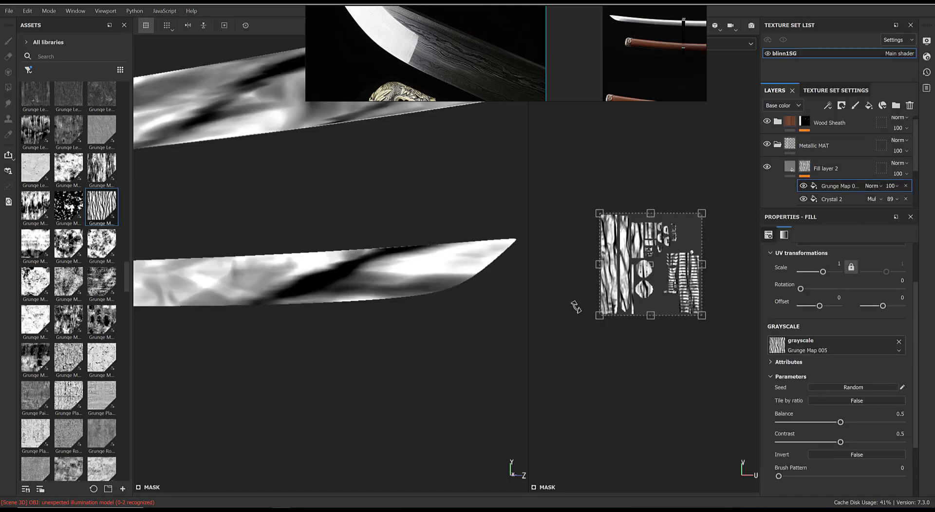
Narrow the Grunge Map 005 projection to a scale of about 40.36 by 0.98, moving it to a horizontal offset of about 0.32.
scroll(497, 253, "down", 5)
scroll(633, 258, "down", 2)
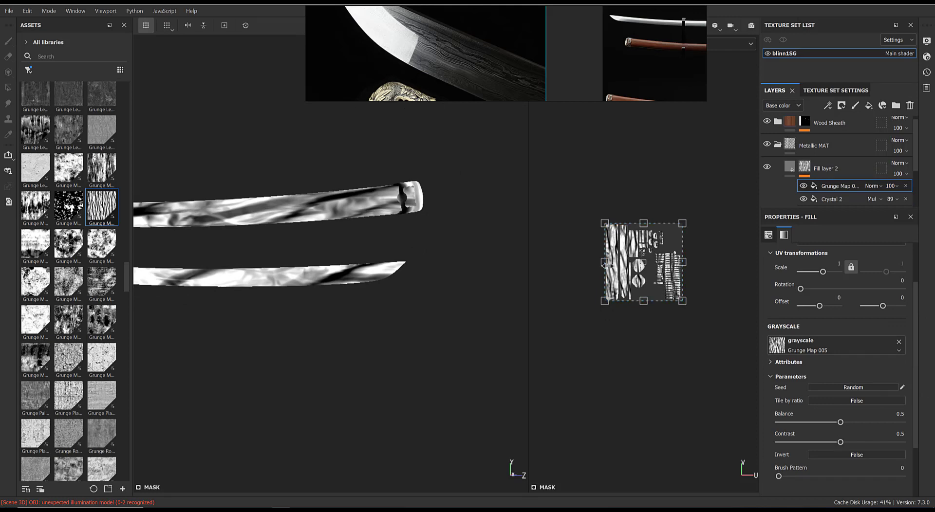
left_click_drag(607, 265, 674, 271)
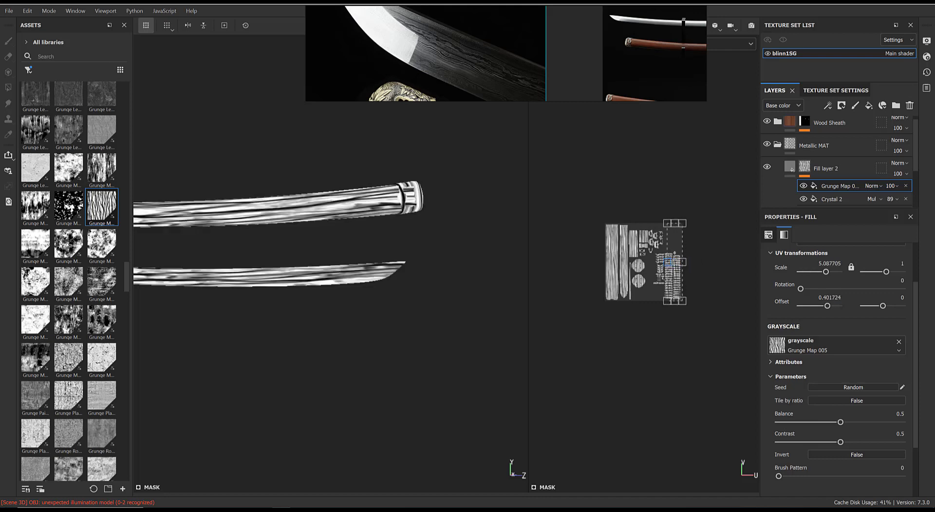
left_click_drag(685, 225, 668, 261)
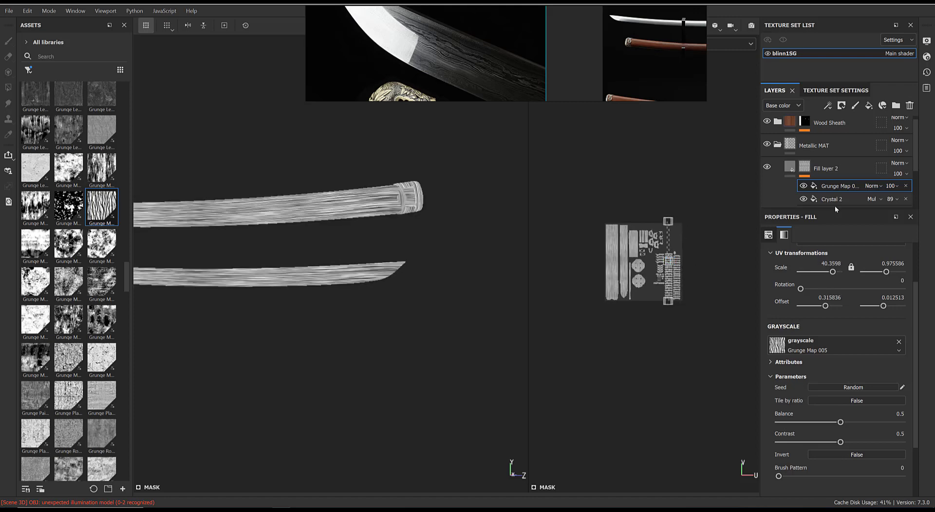
Set the Grunge Map 005 fill's blending mode to Overlay and check the combined mask on the blade and sheath.
left_click(873, 186)
left_click(882, 187)
left_click(873, 186)
left_click(874, 190)
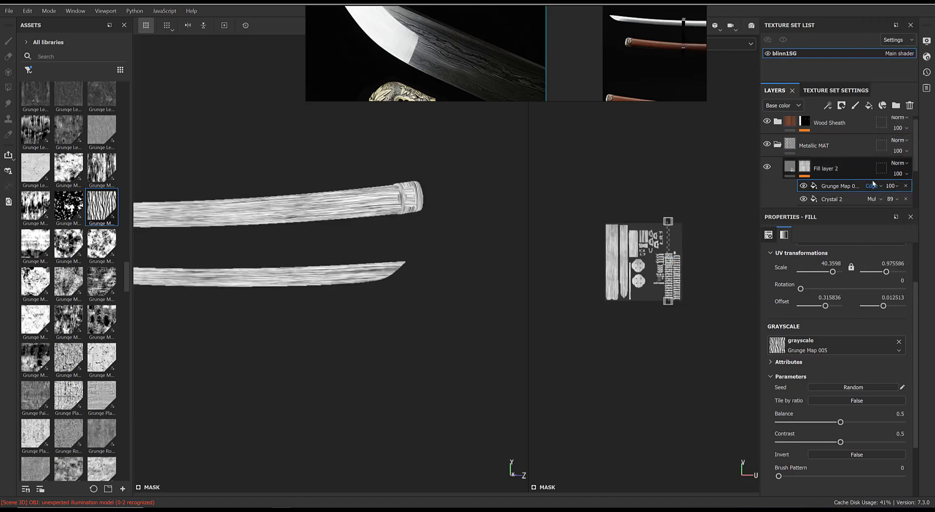
left_click(873, 185)
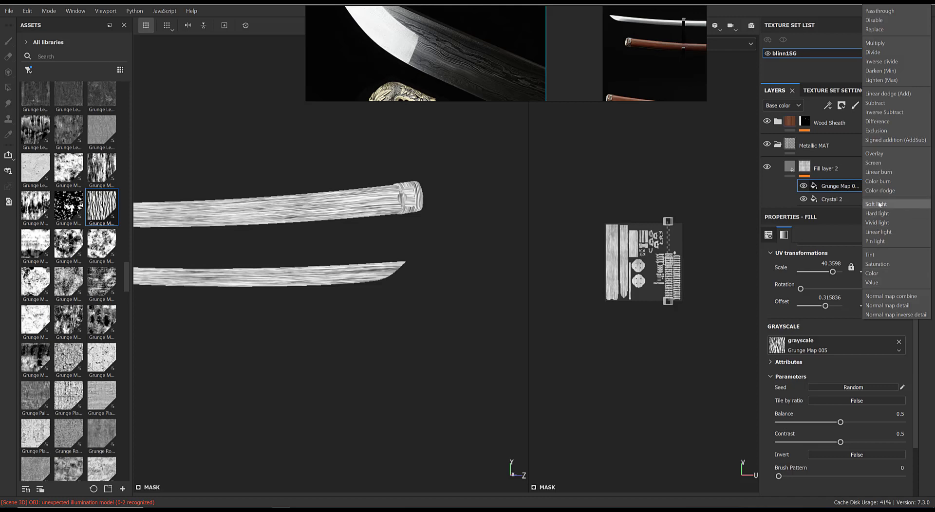
left_click(882, 155)
scroll(523, 326, "up", 5)
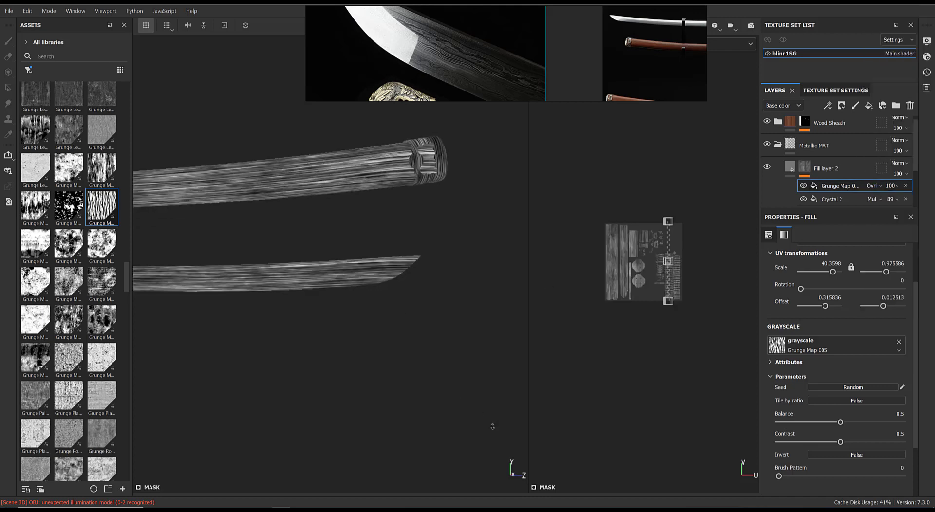
left_click_drag(523, 325, 402, 303, "alt")
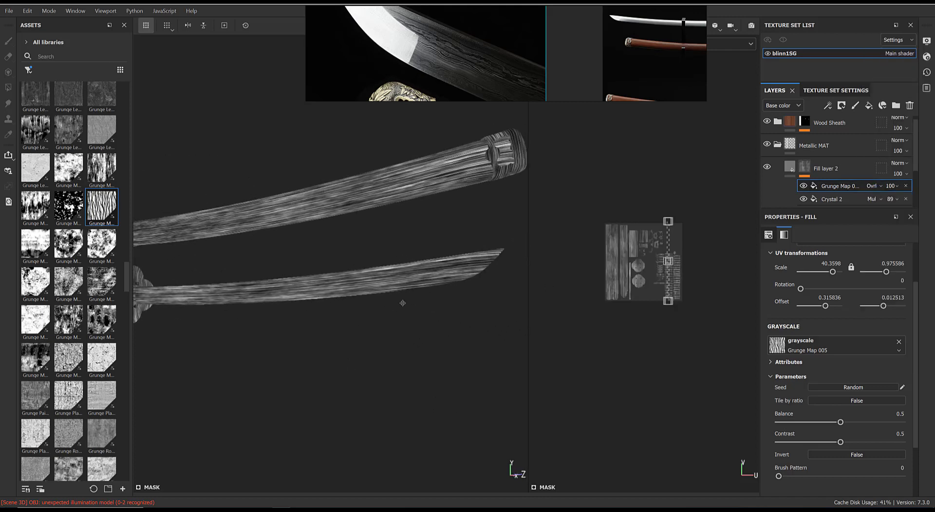
Return to Fill layer 2's material view, inspect the blade relief up close, and set the layer's height to 0.0040.
left_click(790, 166)
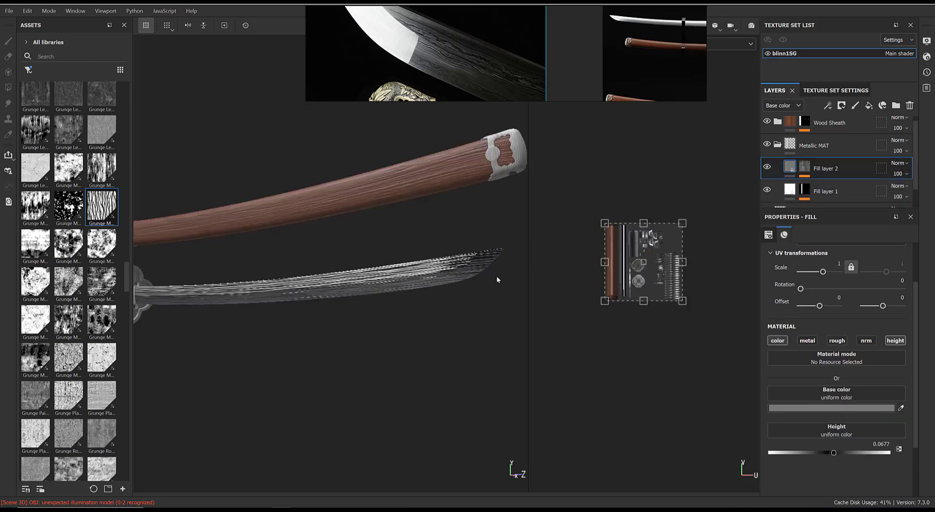
left_click_drag(459, 253, 432, 315, "alt")
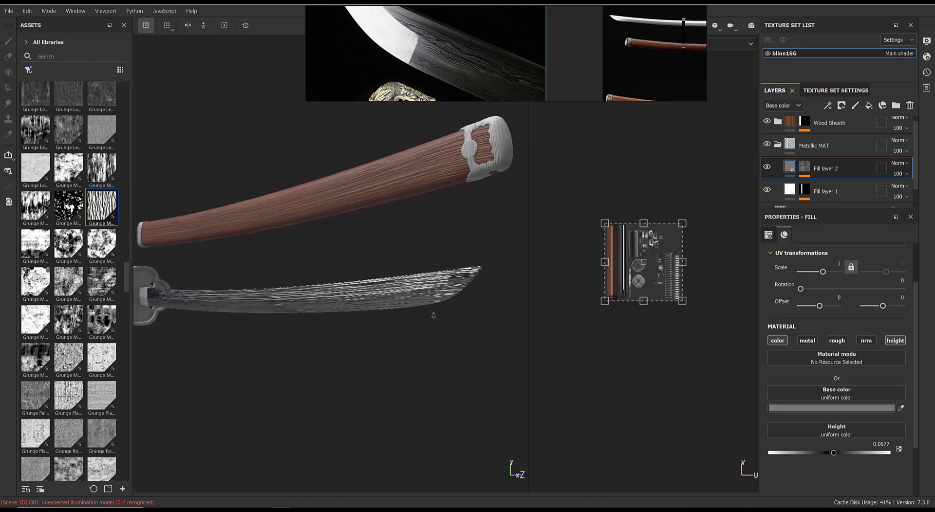
scroll(414, 310, "up", 2)
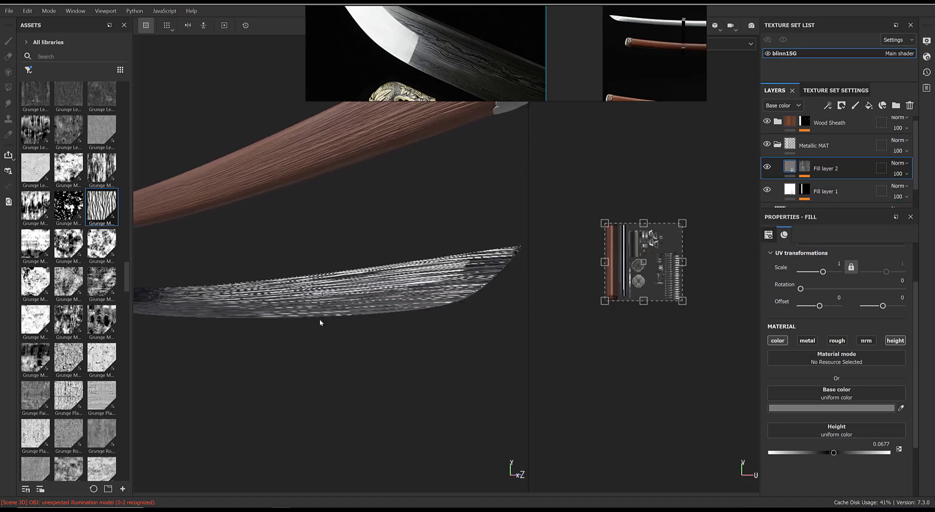
scroll(65, 367, "down", 5)
left_click_drag(124, 293, 134, 120)
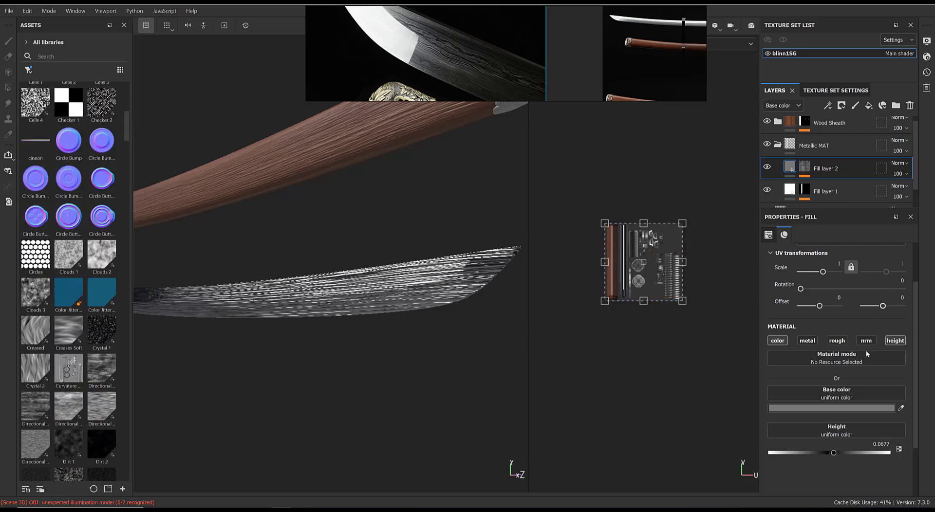
left_click_drag(833, 457, 830, 457)
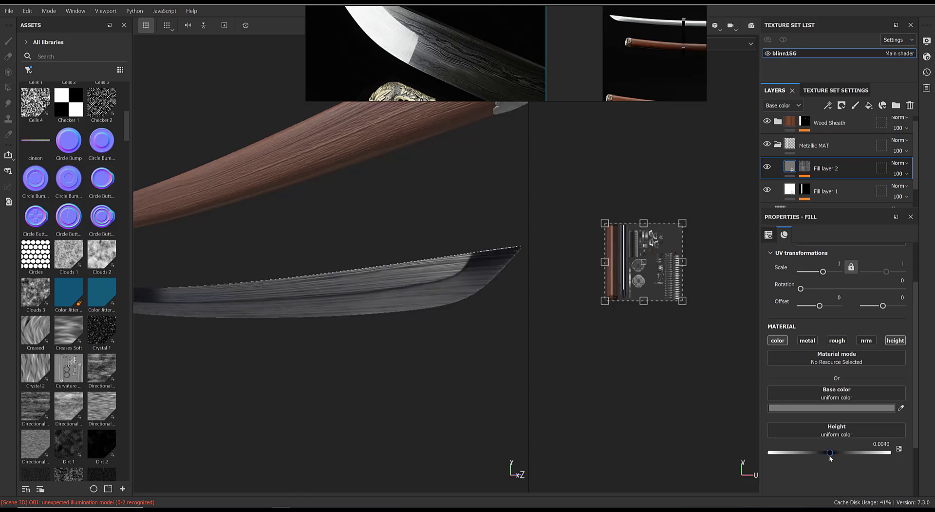
Inspect the blade and guard from several angles, collapse the Metallic MAT folder, and add a black mask to it.
scroll(355, 331, "down", 5)
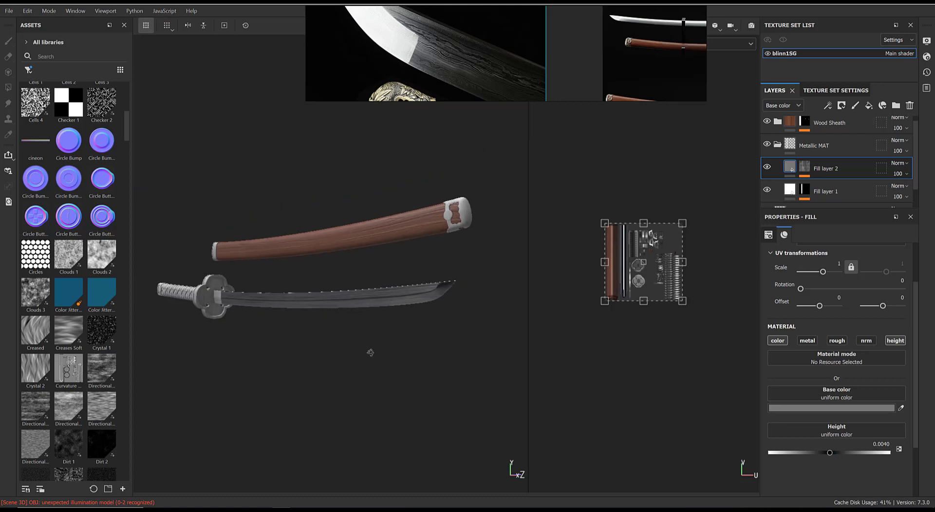
left_click_drag(370, 352, 536, 332, "alt")
left_click_drag(339, 344, 522, 497, "alt")
middle_click_drag(463, 395, 351, 359, "alt")
scroll(351, 359, "up", 5)
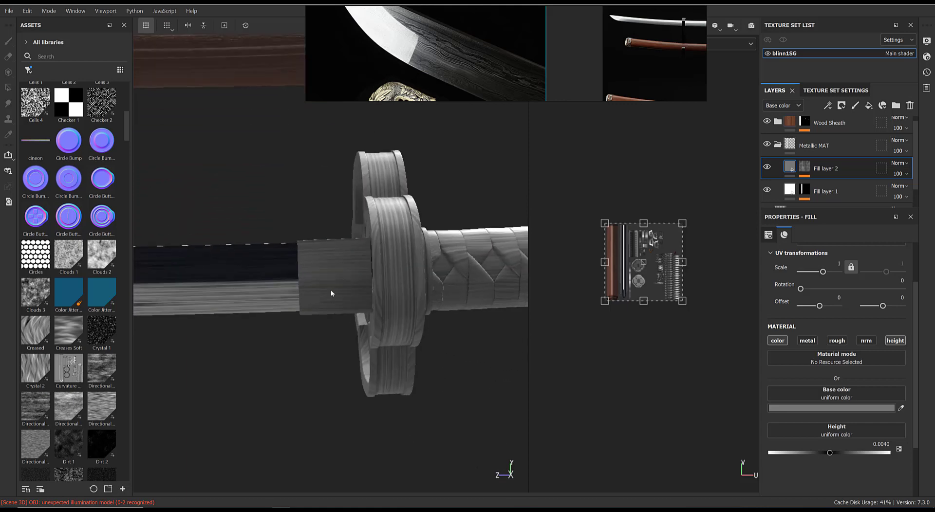
left_click_drag(330, 292, 377, 300, "alt")
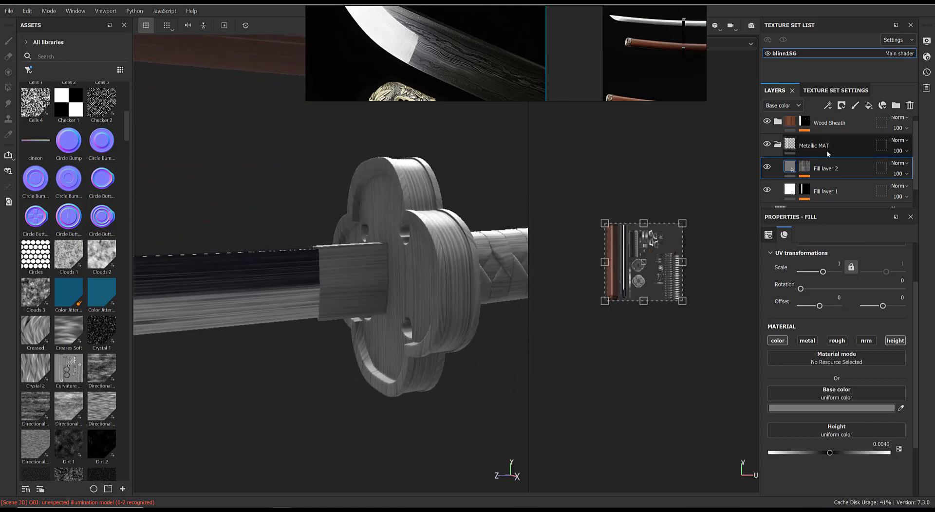
scroll(846, 182, "down", 1)
scroll(838, 171, "up", 1)
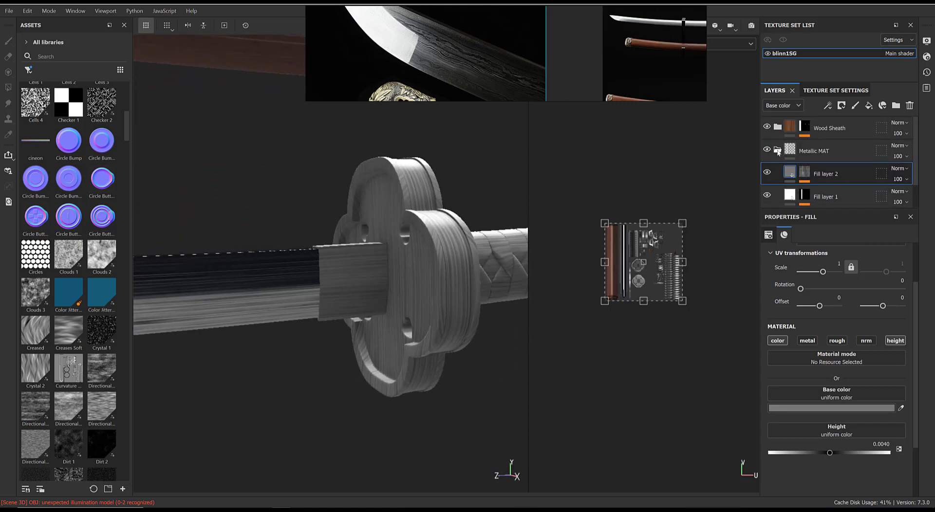
left_click(777, 151)
left_click(831, 155)
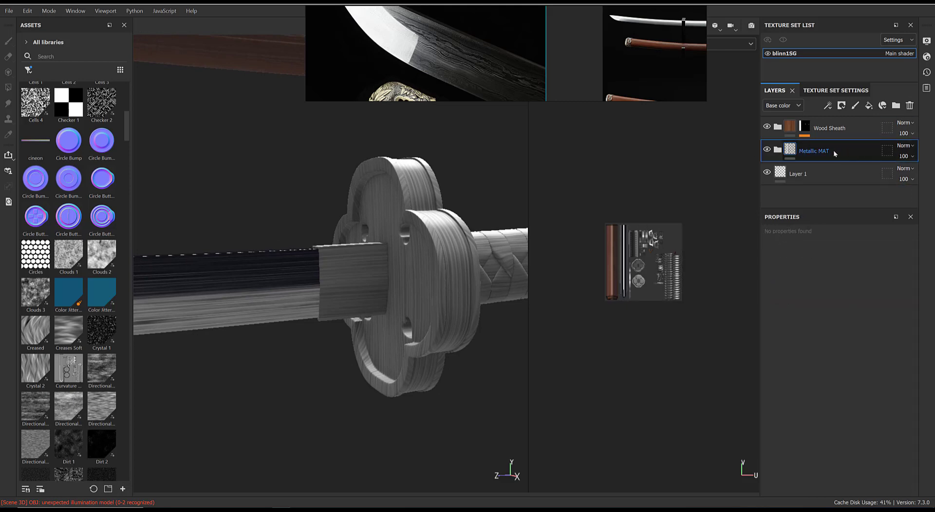
right_click(834, 153)
left_click(837, 13)
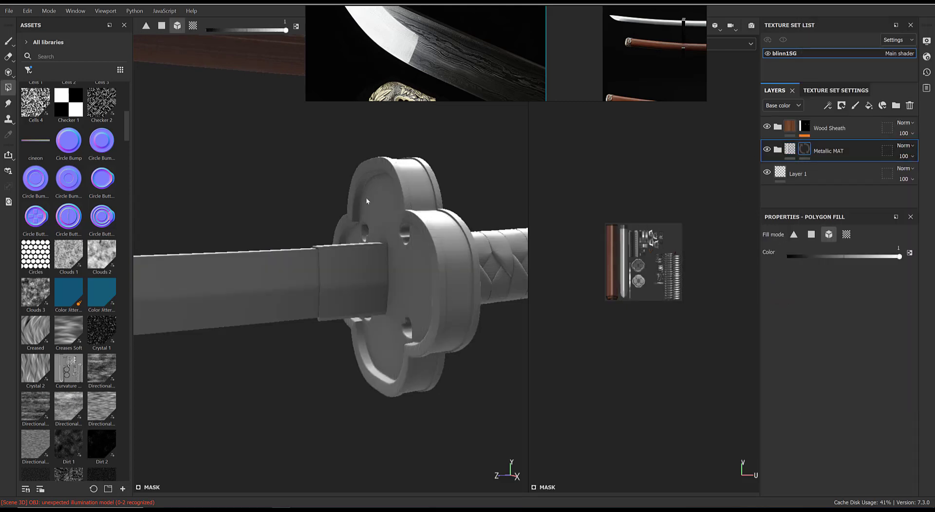
Add a paint effect to the Metallic MAT folder's mask and polygon-fill the blade mesh with white.
right_click(823, 153)
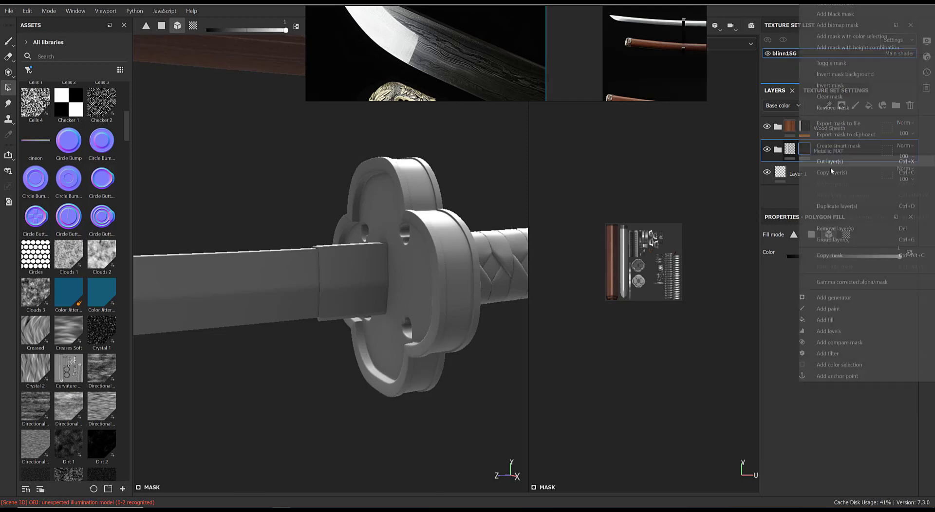
left_click(840, 314)
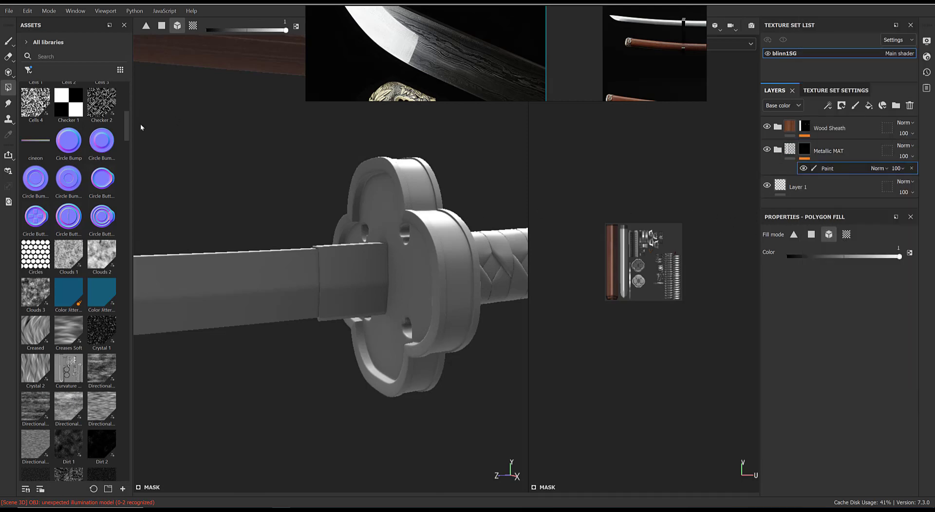
left_click_drag(204, 208, 220, 280)
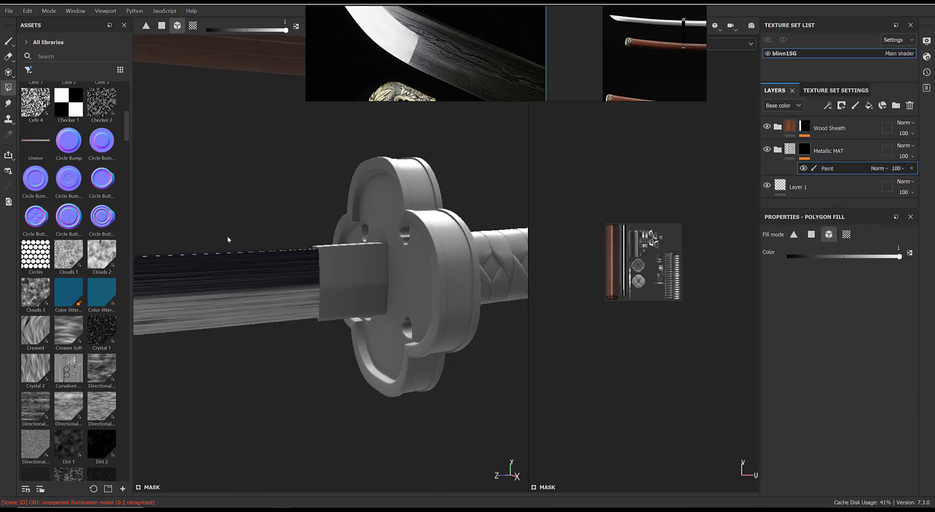
scroll(298, 254, "down", 6)
scroll(302, 265, "up", 6)
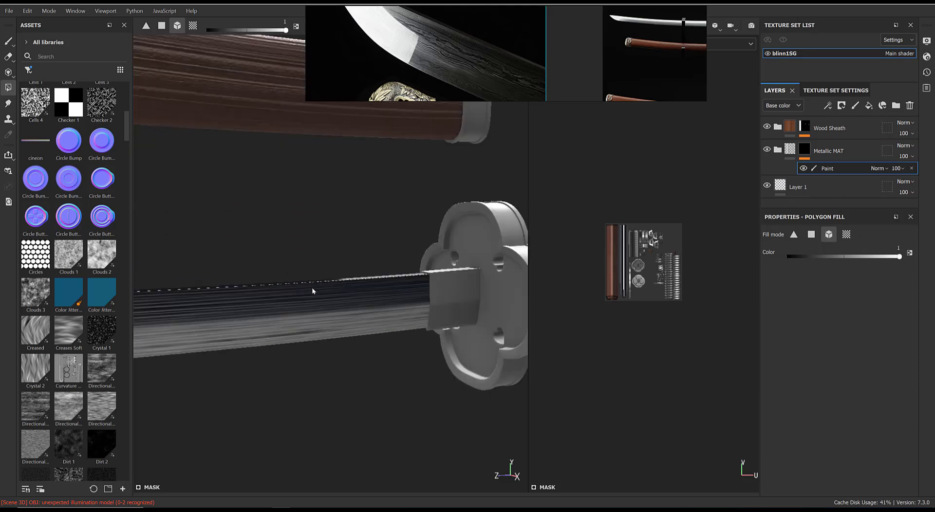
Orbit to the handle and guard and enlarge the matching reference photo to study the guard's metal and edge colors.
left_click_drag(410, 327, 451, 219, "alt")
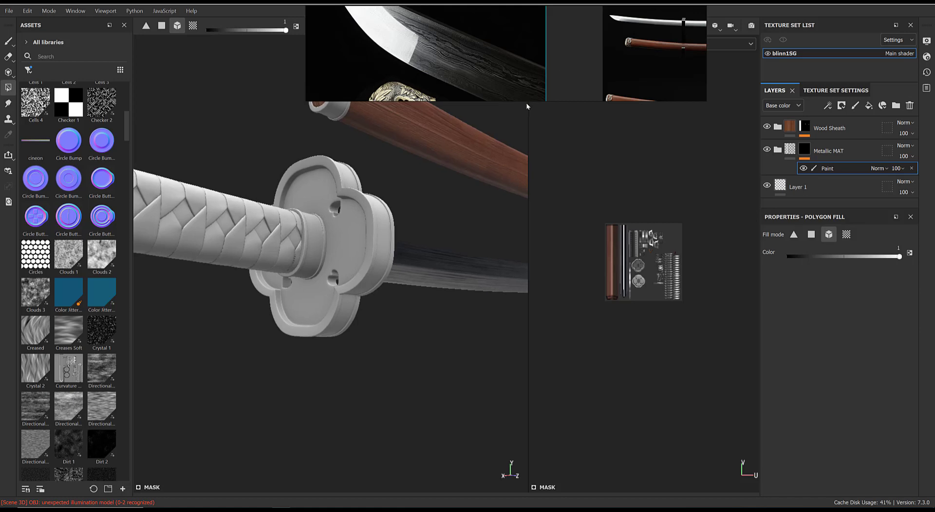
scroll(532, 58, "down", 3)
middle_click_drag(489, 65, 490, 115)
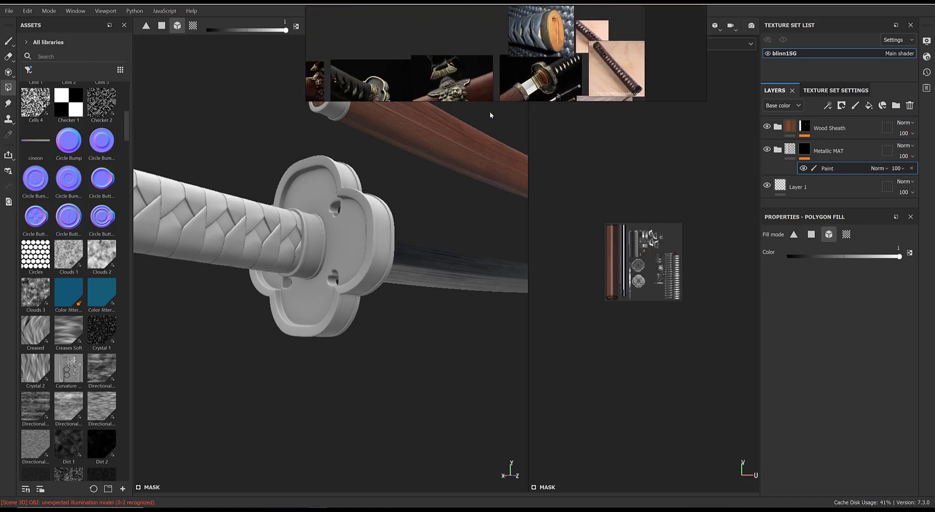
scroll(494, 31, "up", 5)
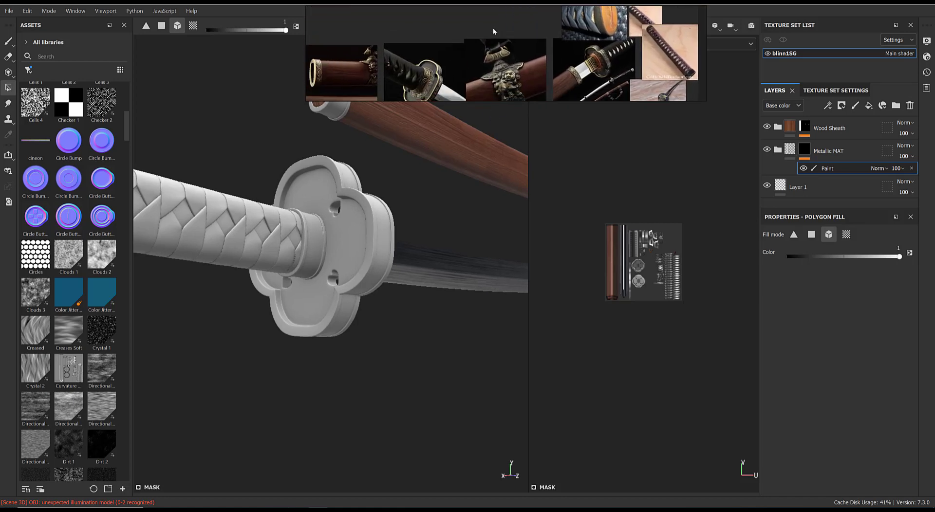
scroll(501, 42, "down", 2)
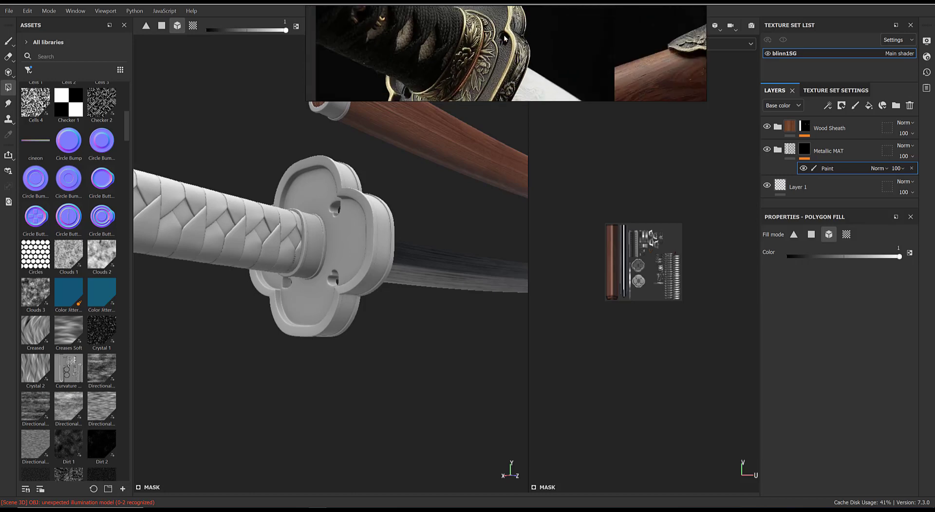
left_click_drag(521, 99, 487, 148)
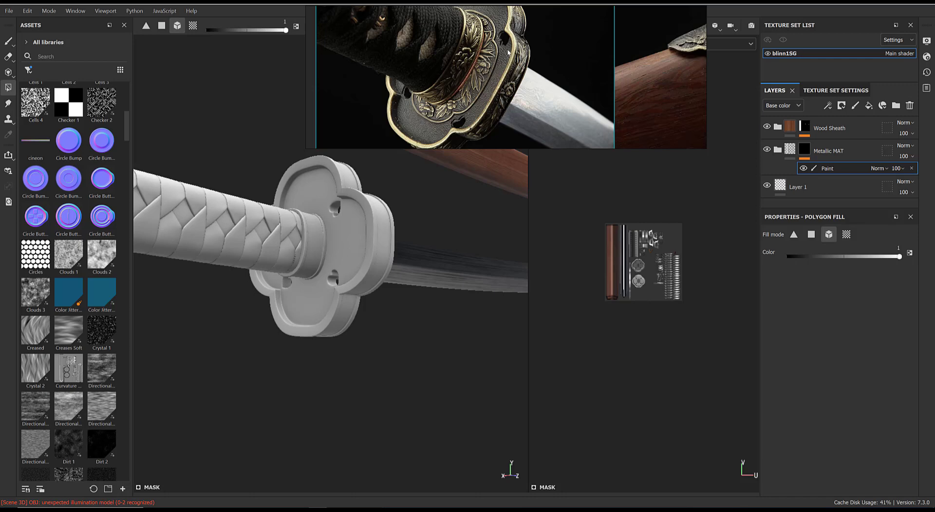
scroll(498, 70, "up", 2)
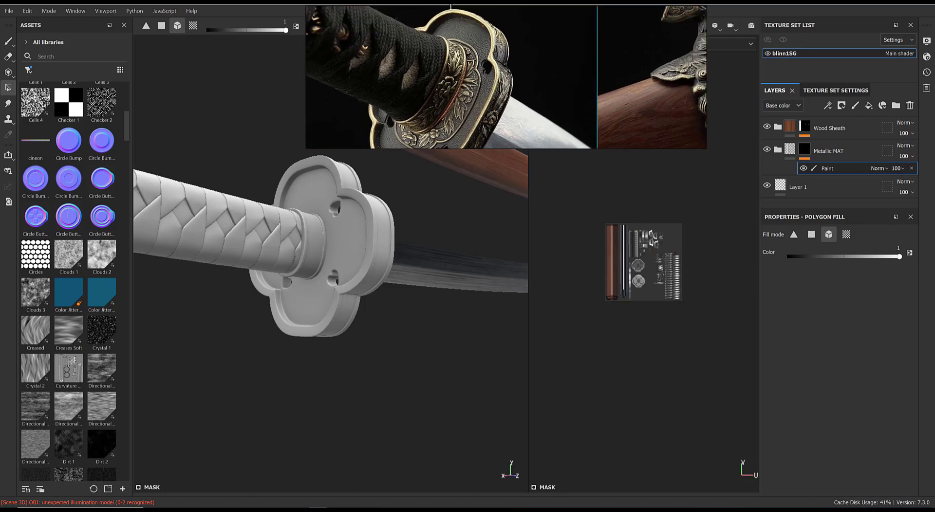
Create a new folder above Wood Sheath for the guard's gold and name it goldMAT.
scroll(485, 70, "down", 3)
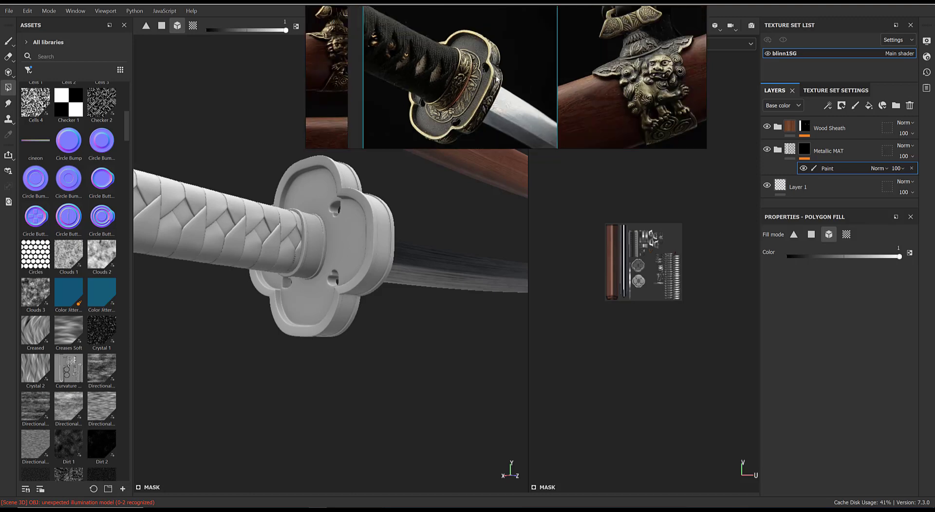
scroll(461, 91, "up", 3)
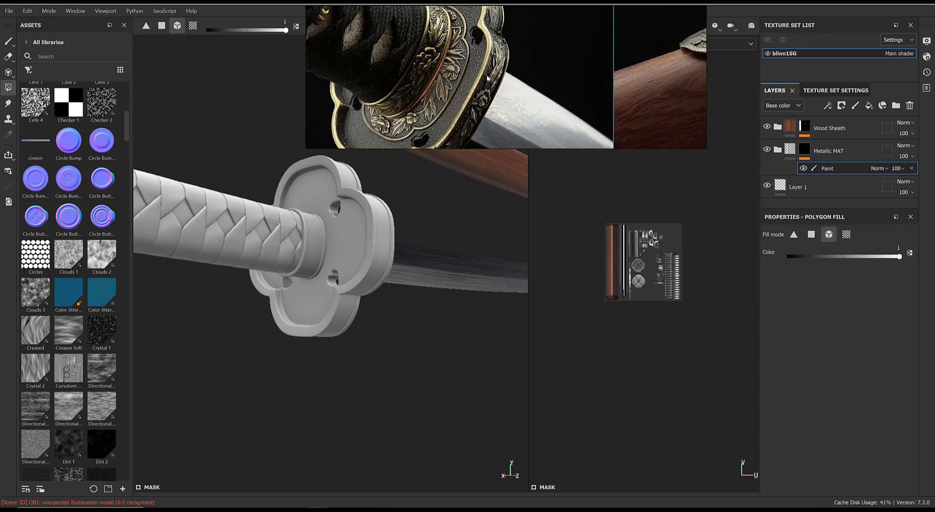
scroll(487, 78, "down", 3)
scroll(453, 73, "up", 3)
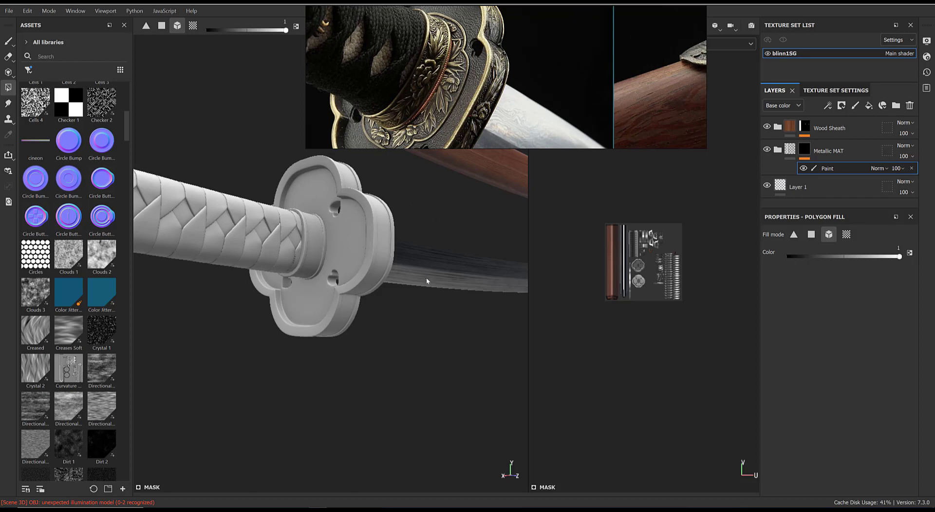
left_click(848, 152)
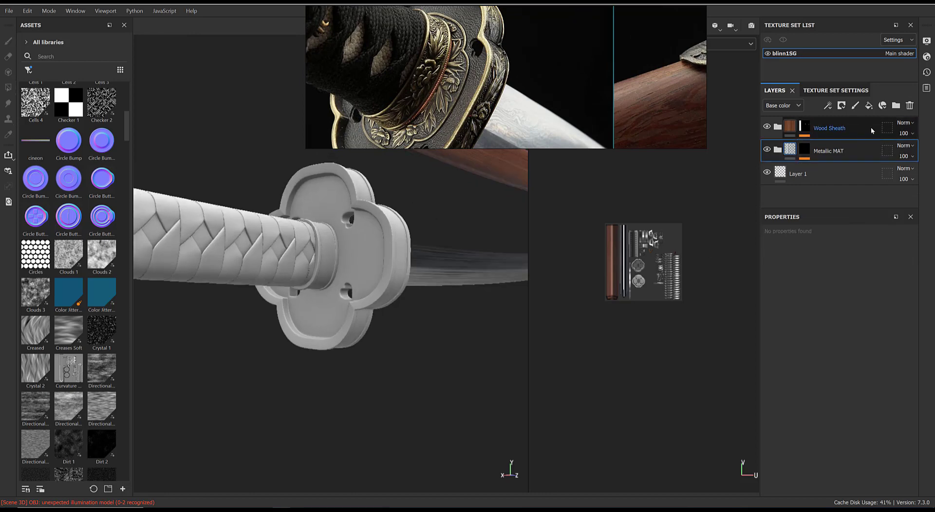
left_click(872, 129)
left_click(896, 105)
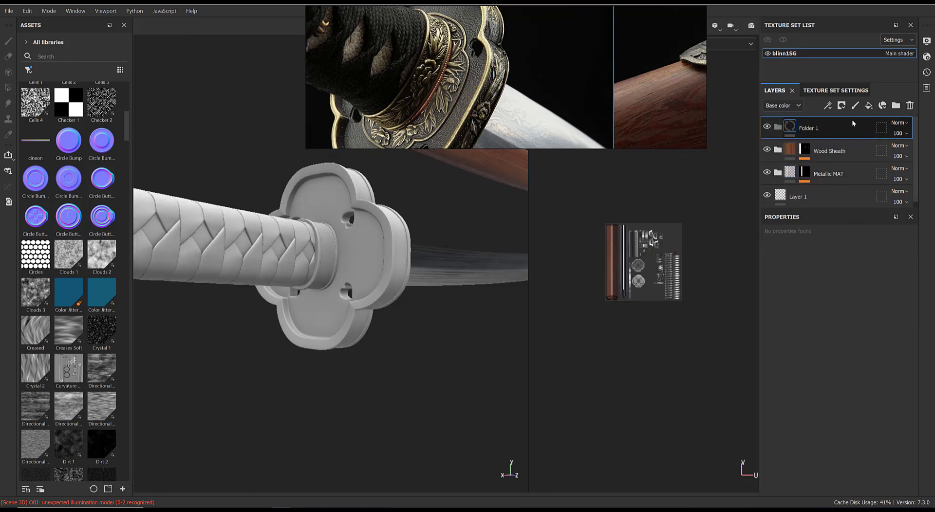
double_click(811, 129)
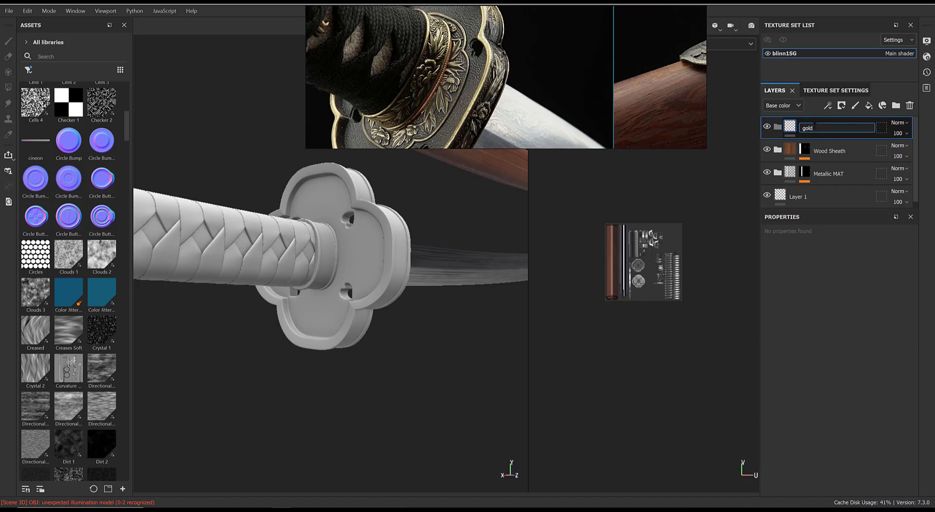
key("Return")
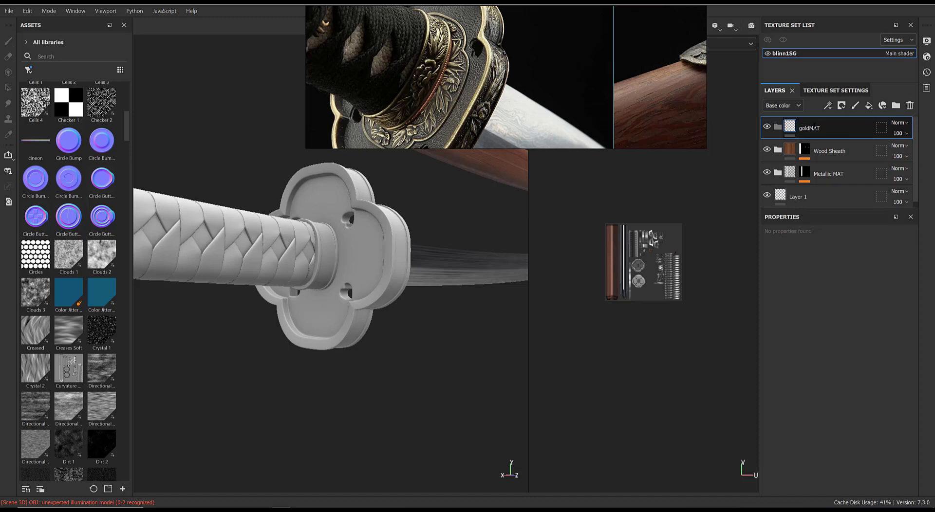
Filter the assets to smart materials and add Gold Damaged inside the goldMAT folder.
left_click(28, 71)
left_click(48, 130)
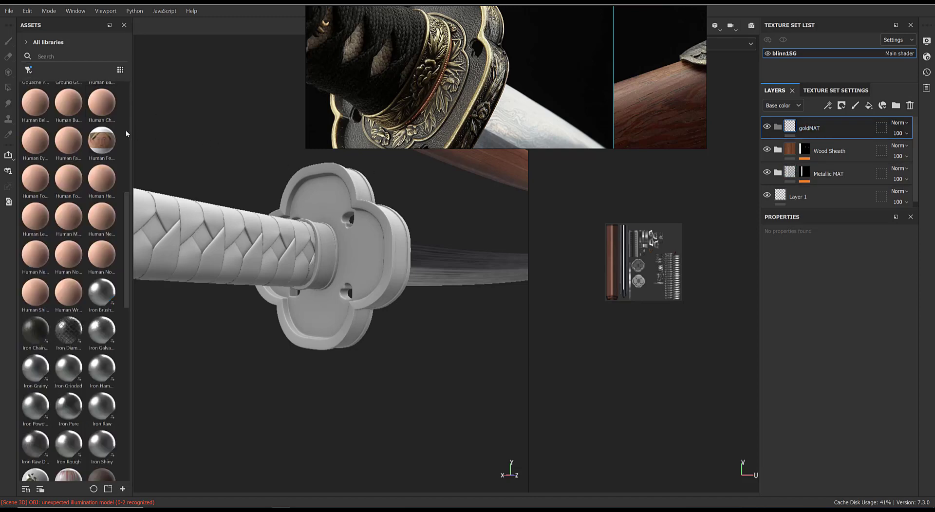
left_click(27, 71)
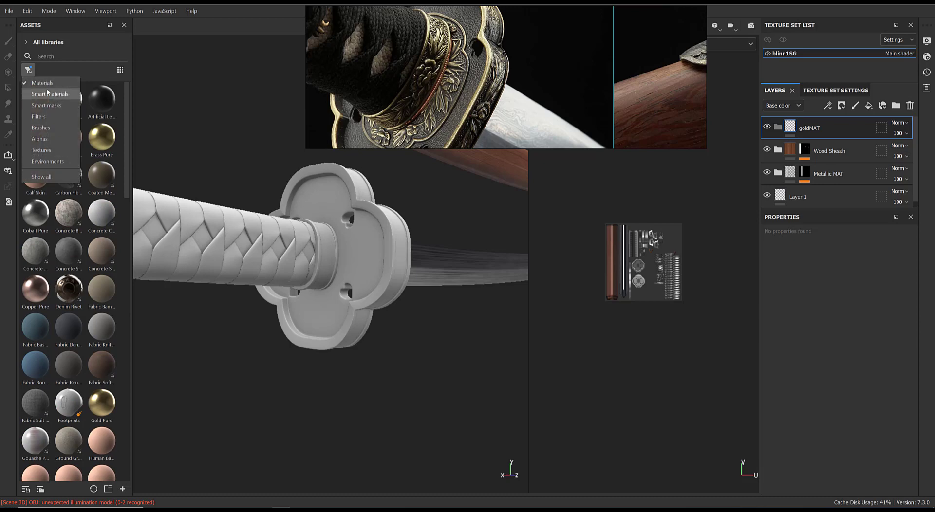
left_click(49, 94)
left_click_drag(126, 112, 123, 215)
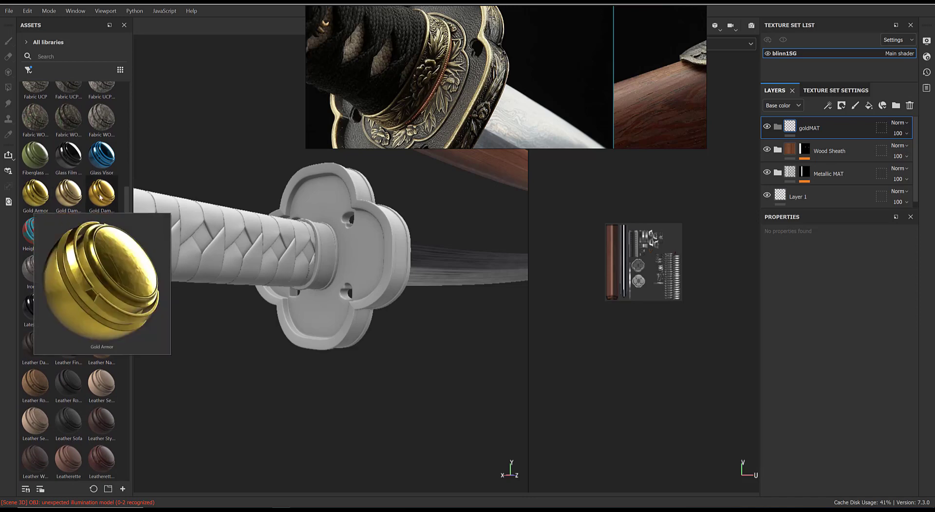
mouse_move(68, 194)
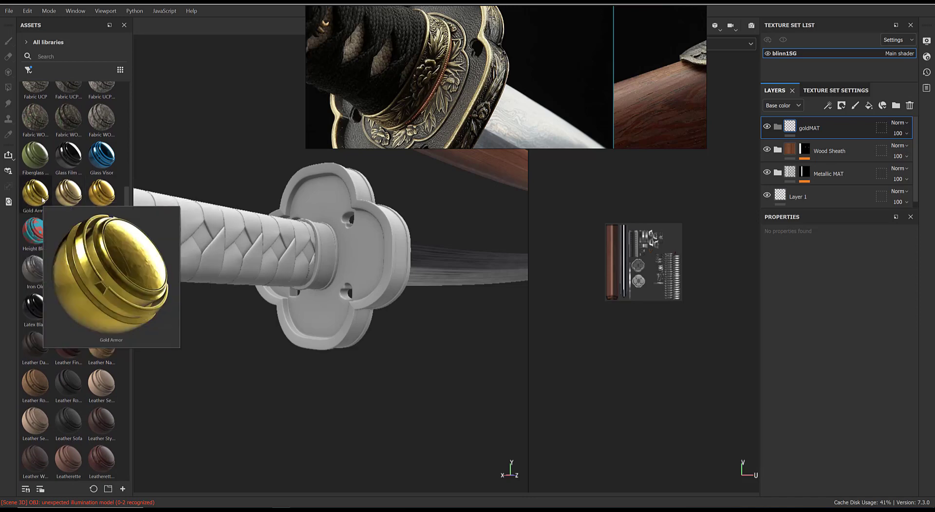
mouse_move(69, 192)
left_click_drag(74, 205, 795, 128)
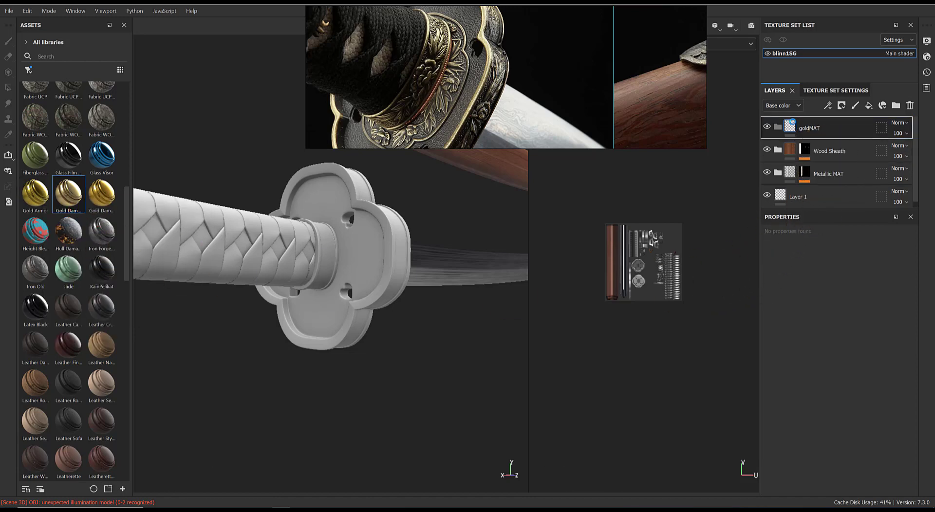
Add a black mask with a paint effect to goldMAT and polygon-fill the guard mesh with white.
right_click(841, 126)
left_click(840, 61)
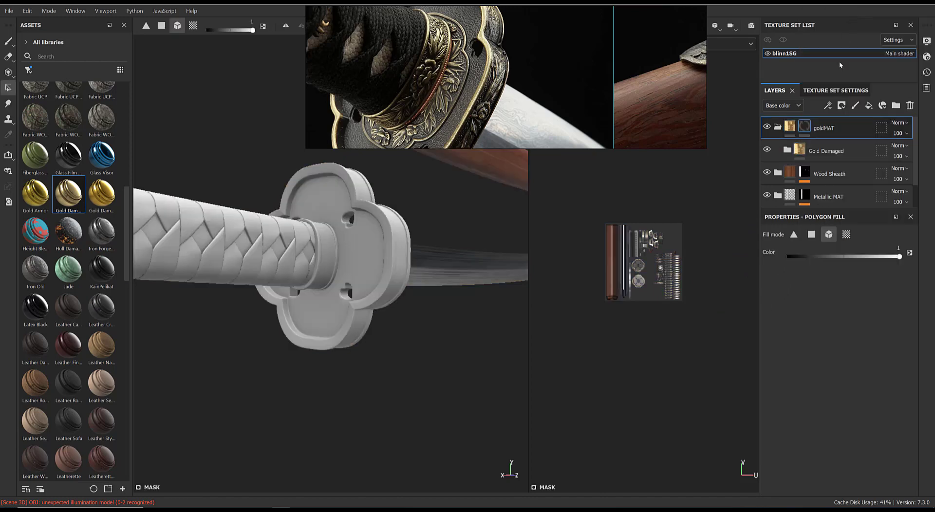
right_click(808, 124)
left_click(823, 441)
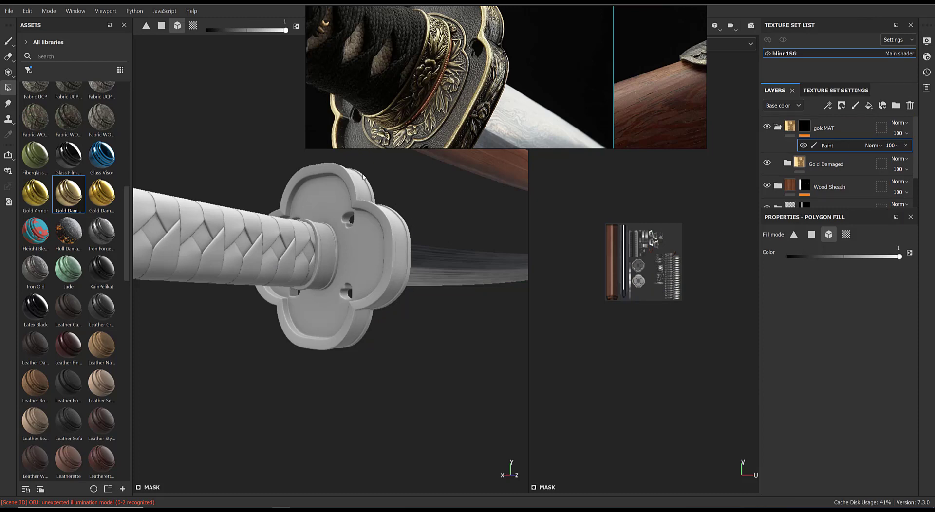
left_click(355, 193)
left_click_drag(351, 197, 358, 321, "alt")
right_click_drag(358, 322, 463, 435, "alt")
middle_click_drag(463, 435, 420, 440, "alt")
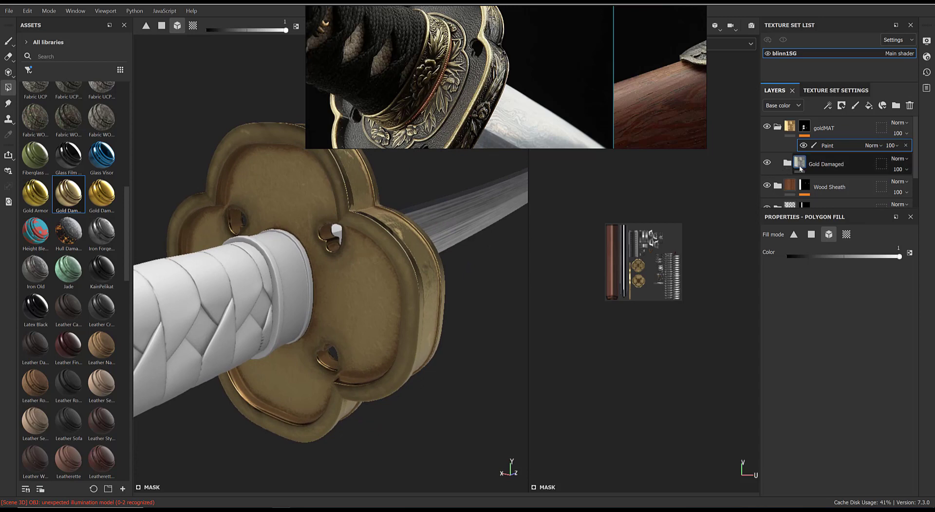
Expand the Gold Damaged folder, enlarge the layer list, and review its sublayers and the guard against the reference photo.
left_click(787, 164)
scroll(818, 149, "down", 2)
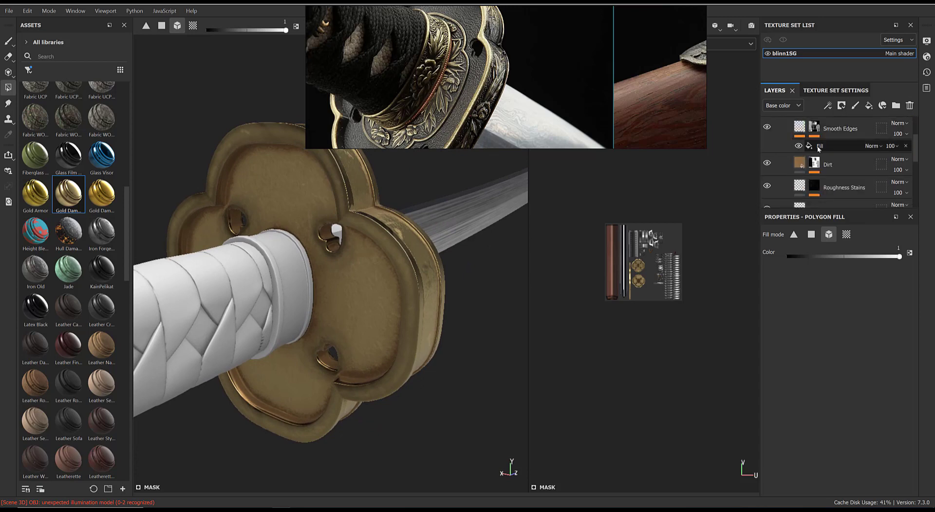
left_click_drag(842, 211, 841, 296)
scroll(920, 259, "down", 2)
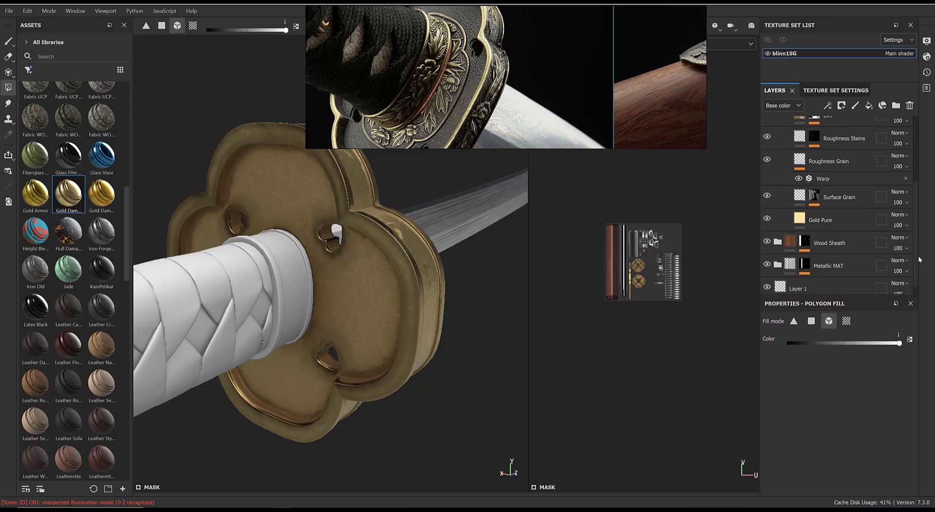
scroll(919, 259, "up", 1)
left_click_drag(450, 281, 440, 242, "alt")
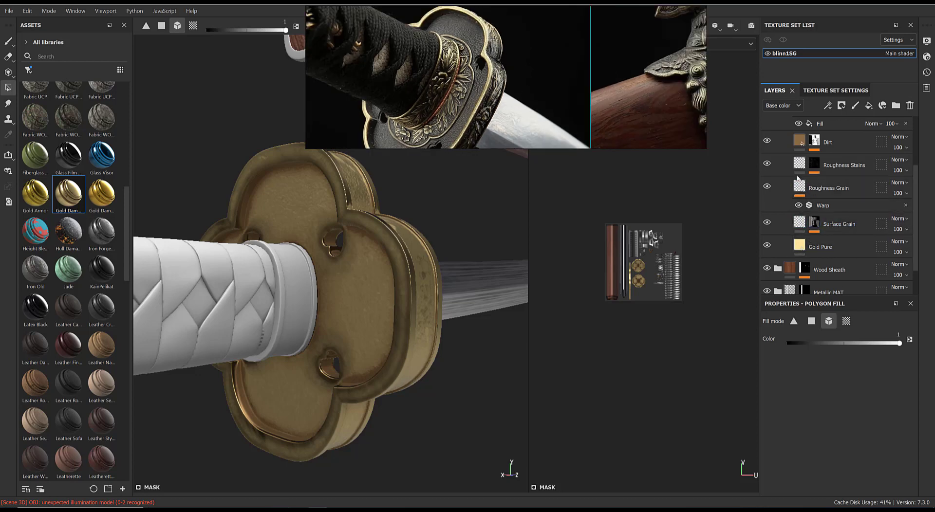
scroll(789, 175, "up", 2)
Set the Global Balance of the Ambient Occlusion generator on the Dirt layer's mask to 0.75.
left_click(768, 199)
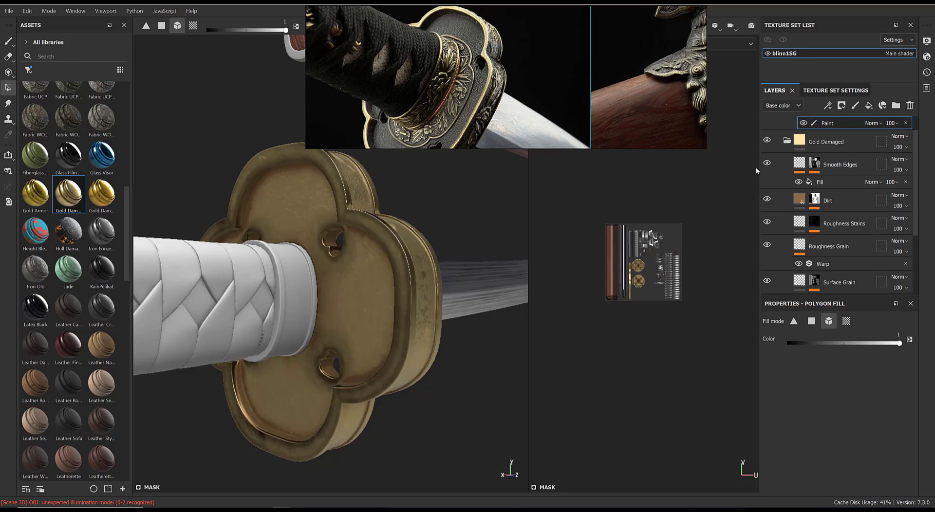
left_click(813, 199)
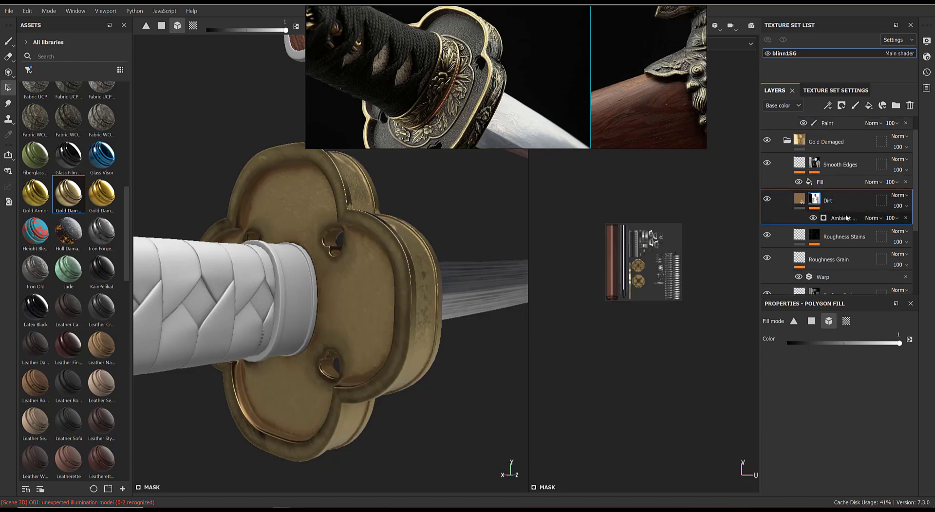
left_click(841, 218)
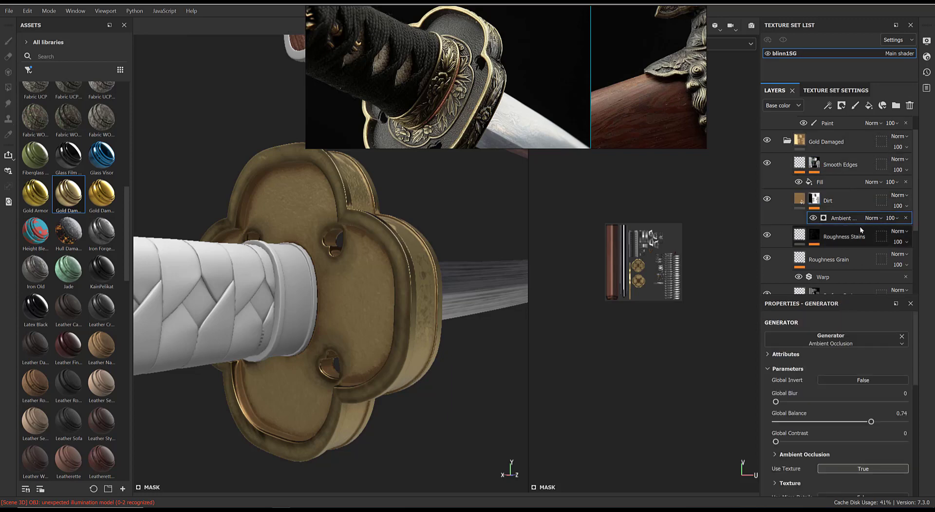
scroll(863, 387, "down", 2)
scroll(817, 342, "up", 2)
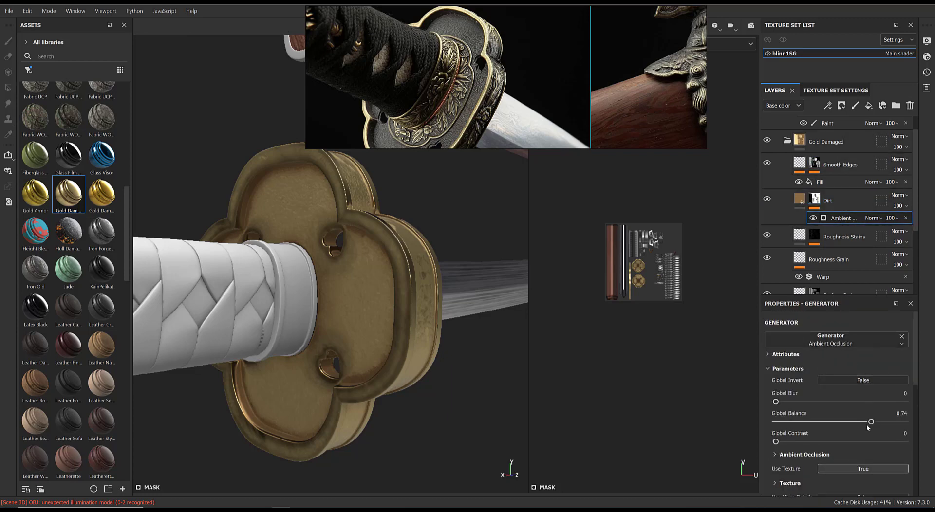
mouse_move(871, 423)
left_mouse_down()
mouse_move(791, 424)
mouse_move(872, 429)
left_mouse_up()
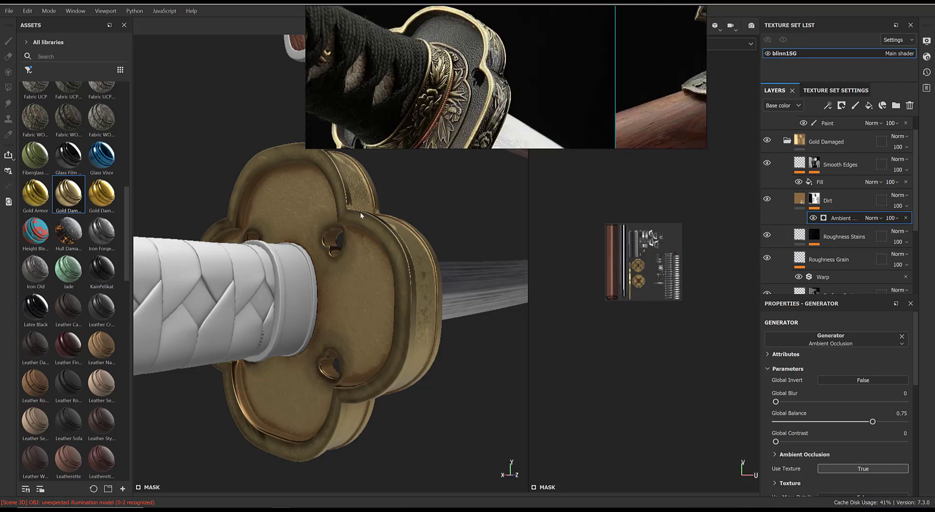
Collapse the Gold Damaged folder and add a black mask to it.
scroll(811, 168, "up", 1)
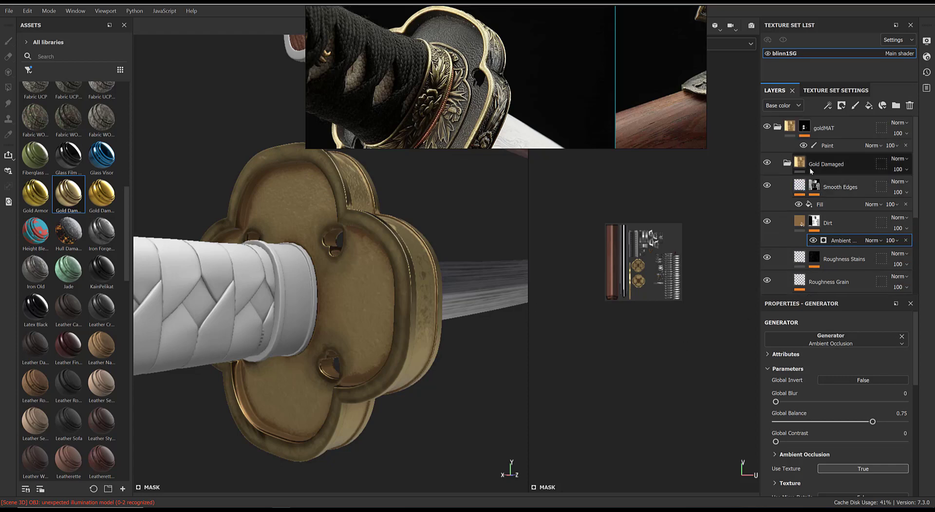
left_click(790, 165)
left_click(861, 158)
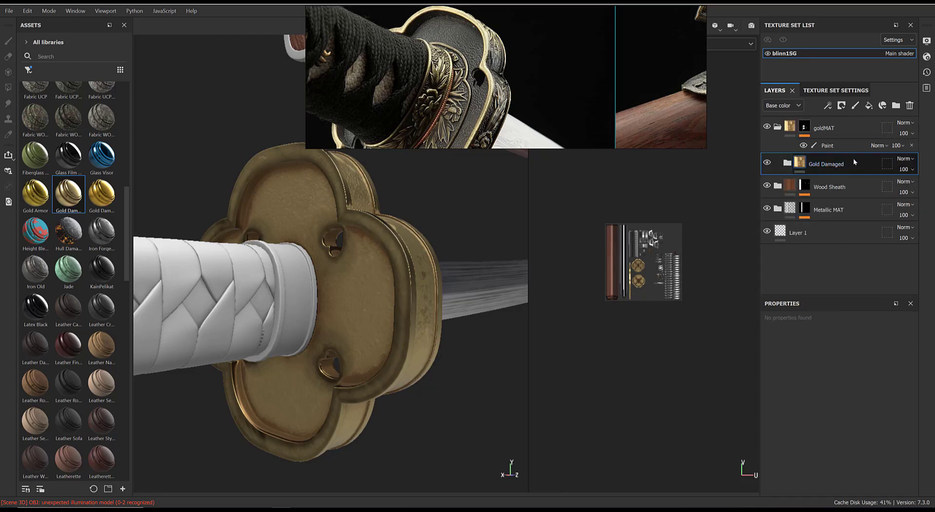
right_click(853, 159)
left_click(845, 24)
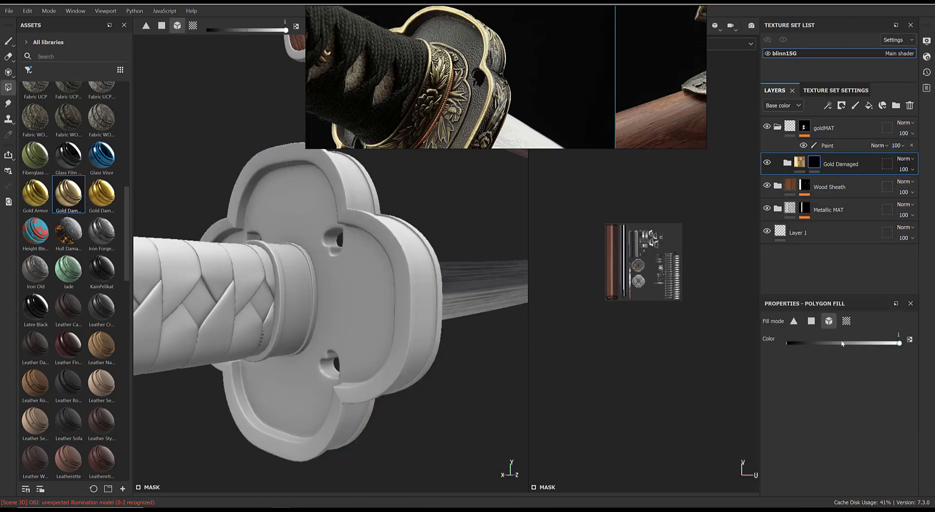
Try to reveal gold on the guard's raised rim by polygon-filling individual quads white in the UV view.
left_click(811, 321)
scroll(617, 226, "up", 8)
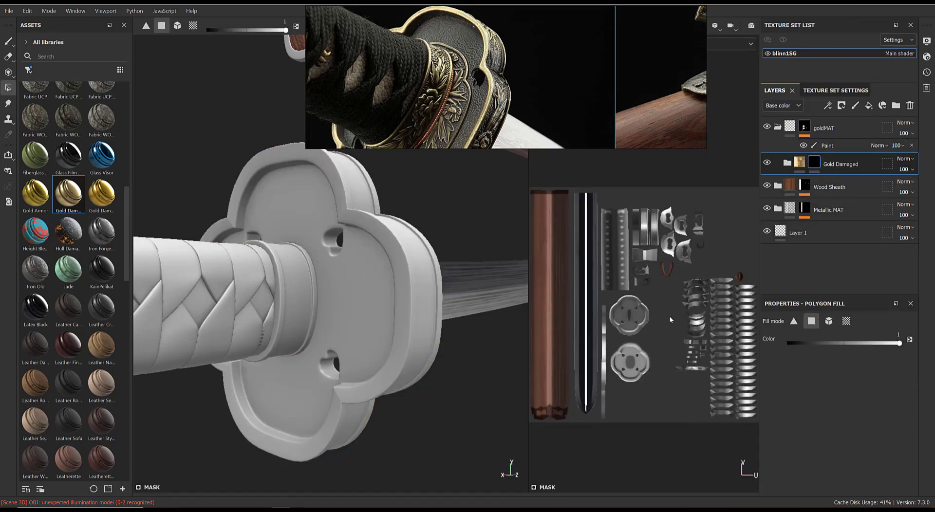
scroll(648, 320, "up", 5)
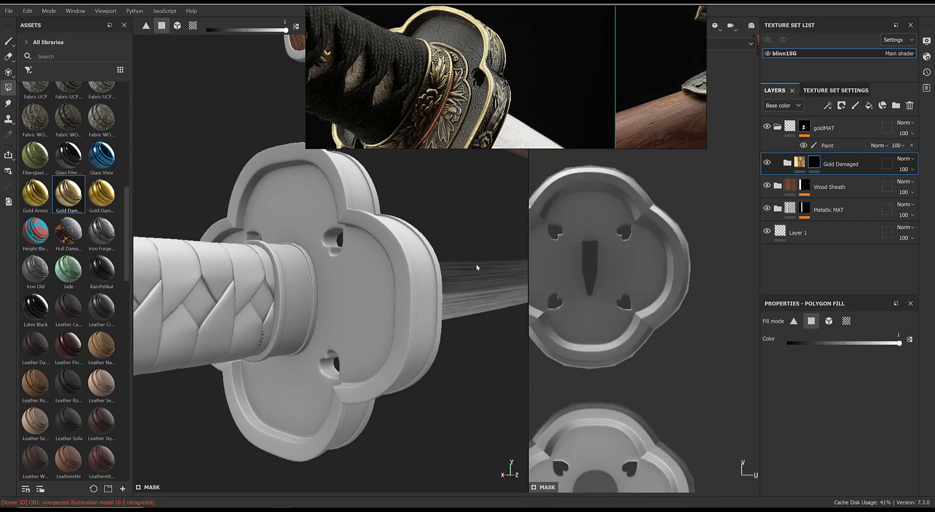
left_click_drag(427, 257, 681, 269, "alt")
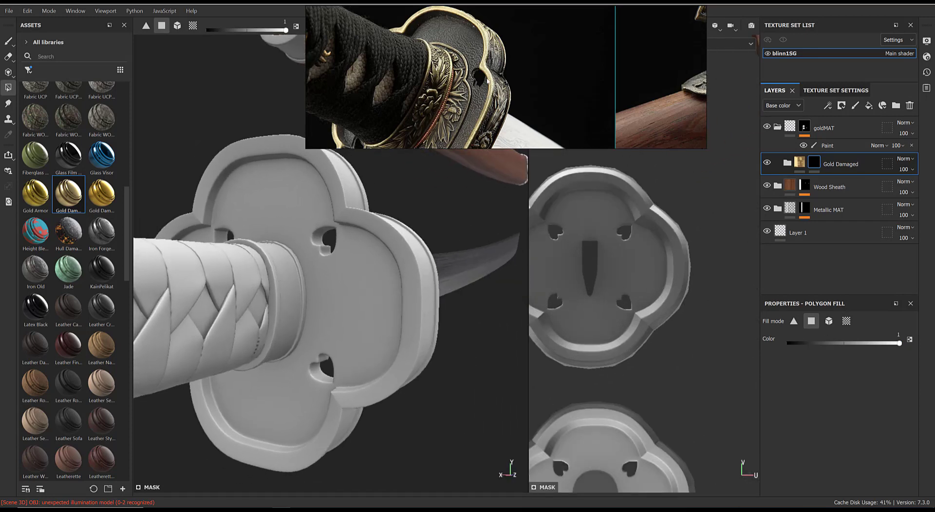
left_click_drag(486, 160, 380, 291, "alt")
scroll(380, 290, "down", 3)
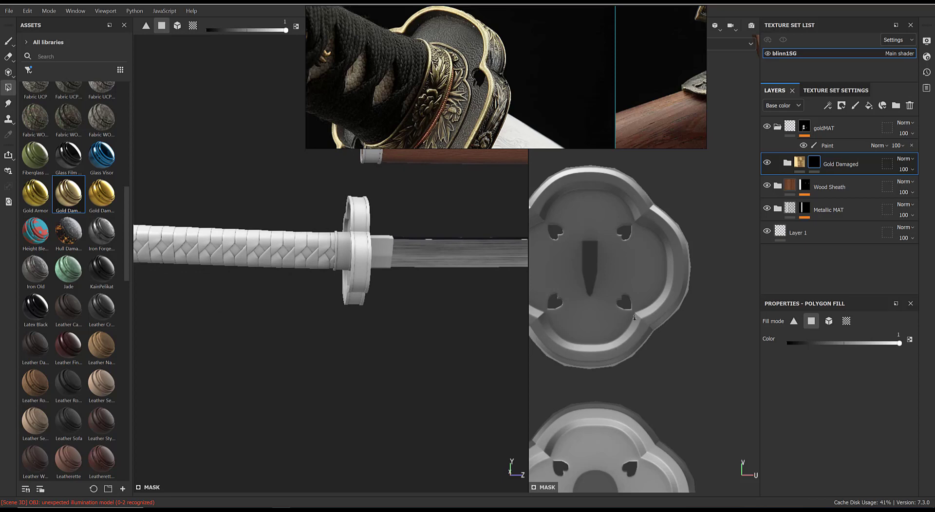
scroll(634, 316, "up", 2)
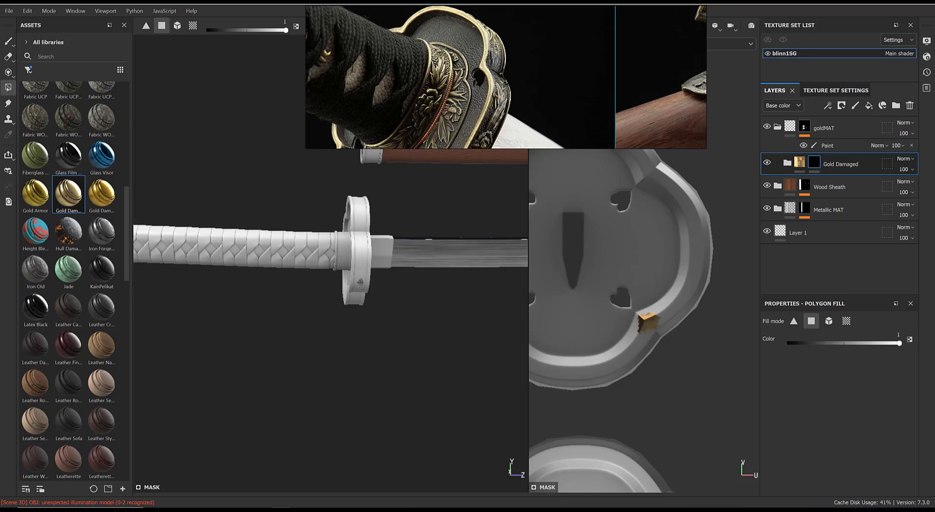
mouse_move(360, 281)
left_mouse_down("alt")
mouse_move(487, 288)
mouse_move(356, 272)
left_mouse_up("alt")
scroll(356, 273, "up", 5)
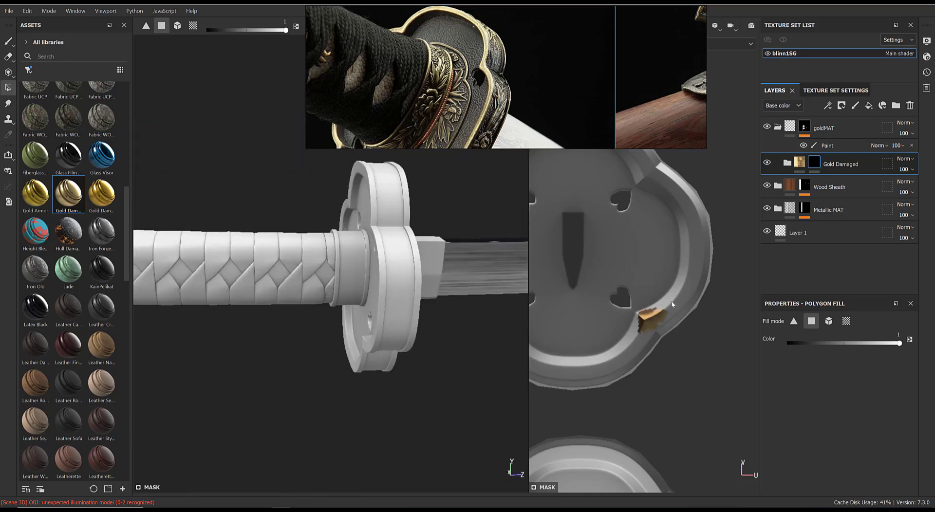
left_click(666, 308)
left_click_drag(476, 257, 483, 231, "alt")
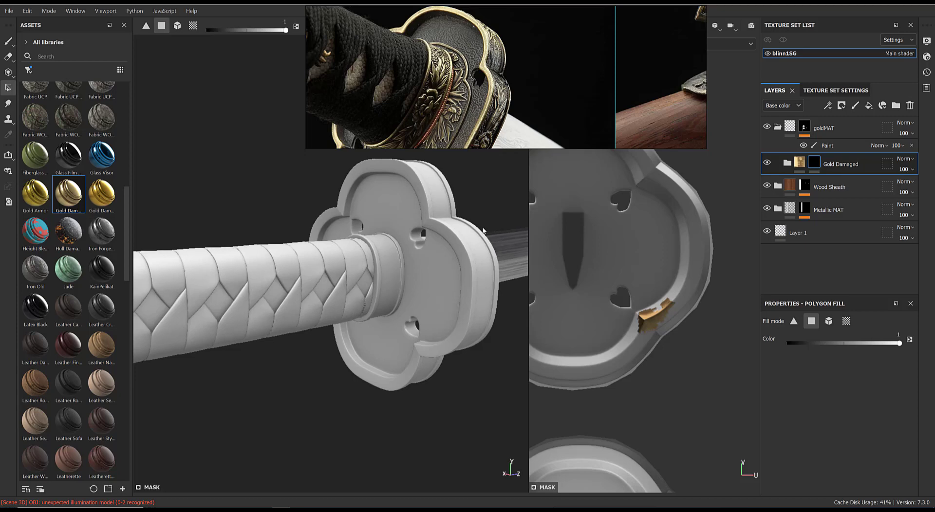
Paint the Gold Damaged mask with a brush of size 0.93, keeping gold on the guard's rim and hiding it on the recessed faces.
left_click(8, 41)
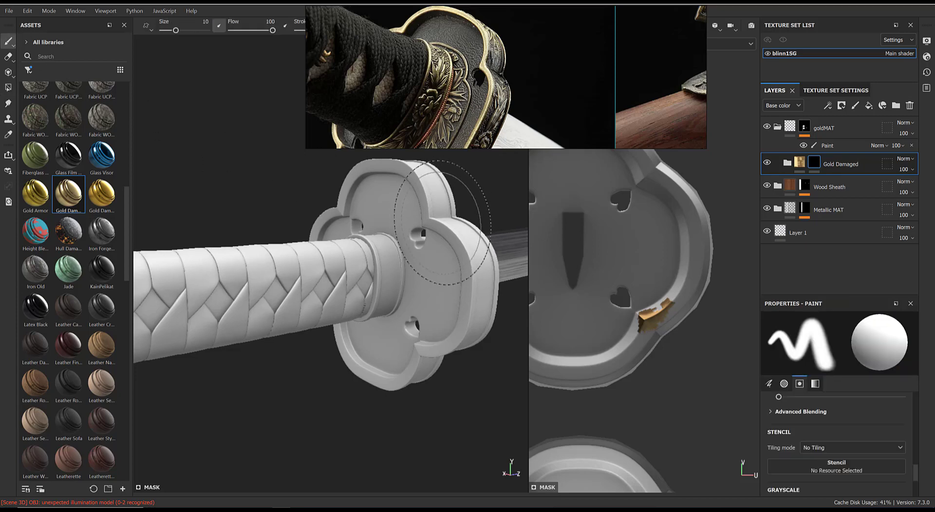
mouse_move(444, 224)
right_mouse_down("ctrl")
mouse_move(395, 224)
mouse_move(423, 224)
mouse_move(414, 224)
right_mouse_up("ctrl")
mouse_move(439, 223)
left_mouse_down()
mouse_move(426, 198)
mouse_move(430, 222)
mouse_move(454, 239)
left_mouse_up()
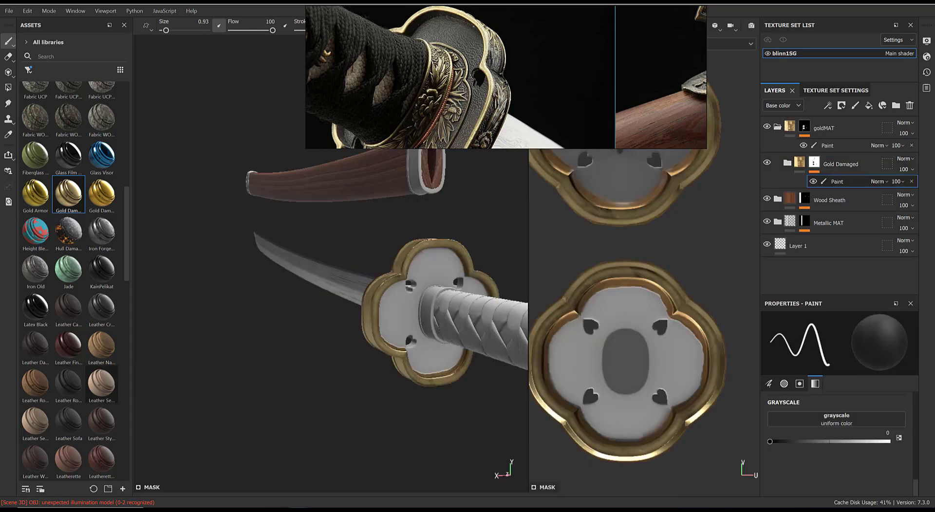
Examine the guard's gold rim and recessed faces from both the blade side and the handle side against the reference photo.
mouse_move(416, 270)
left_mouse_down("alt")
mouse_move(344, 265)
mouse_move(275, 303)
left_mouse_up("alt")
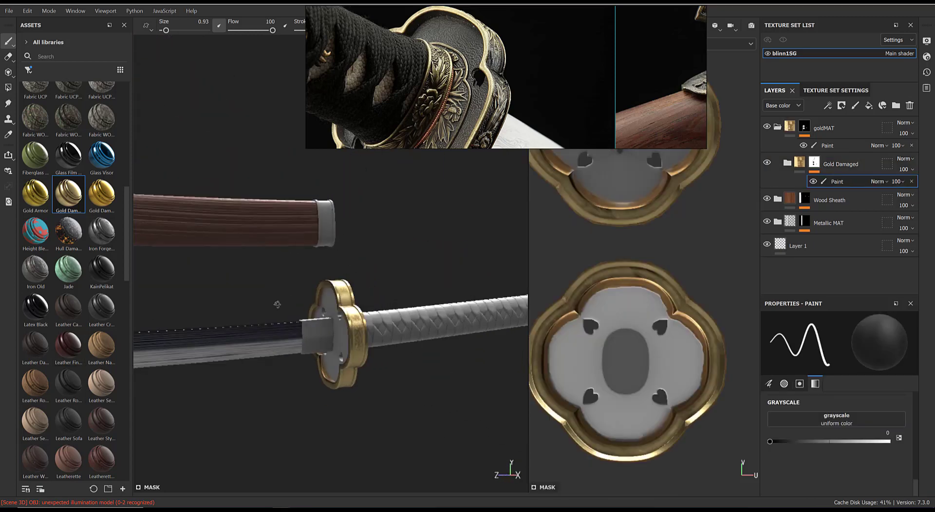
right_click_drag(275, 303, 311, 311, "alt")
middle_click_drag(312, 312, 314, 224, "alt")
mouse_move(314, 224)
left_mouse_down("alt")
mouse_move(349, 218)
mouse_move(345, 210)
left_mouse_up("alt")
left_click_drag(418, 233, 236, 240, "alt")
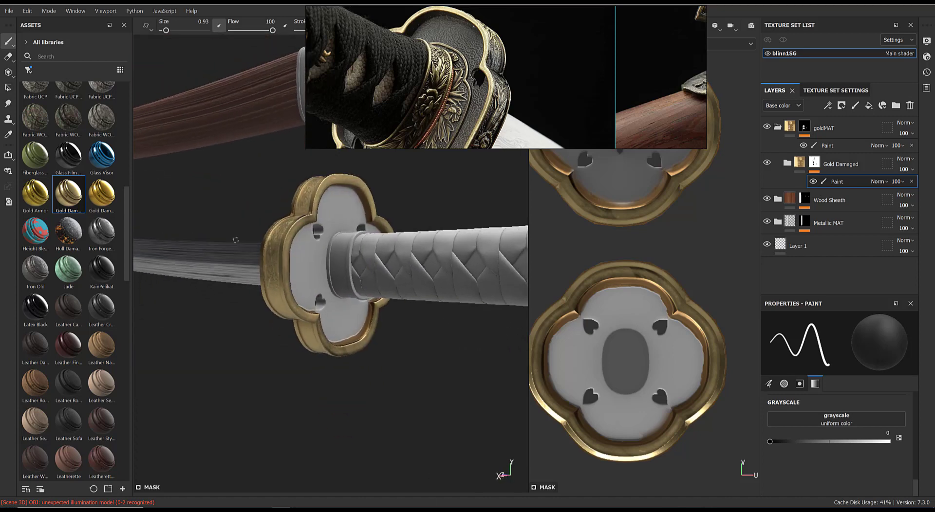
right_click_drag(416, 280, 416, 264, "alt")
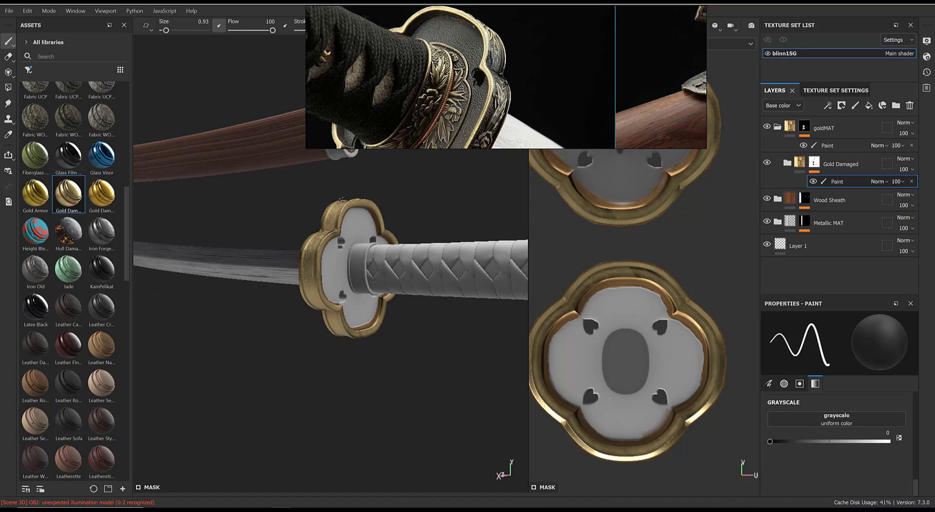
left_click_drag(348, 214, 430, 222, "alt")
right_click_drag(371, 299, 384, 312, "alt")
left_click_drag(383, 293, 450, 301, "alt")
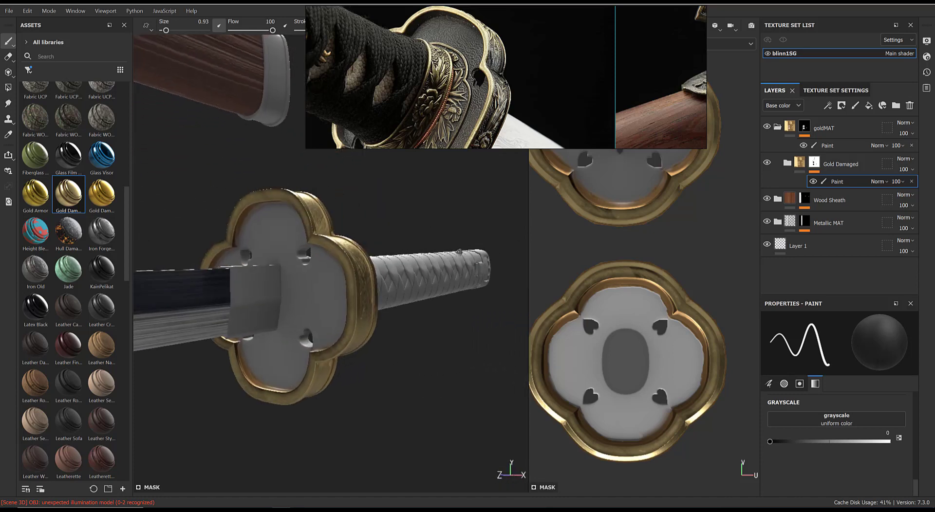
middle_click_drag(390, 215, 420, 242, "alt")
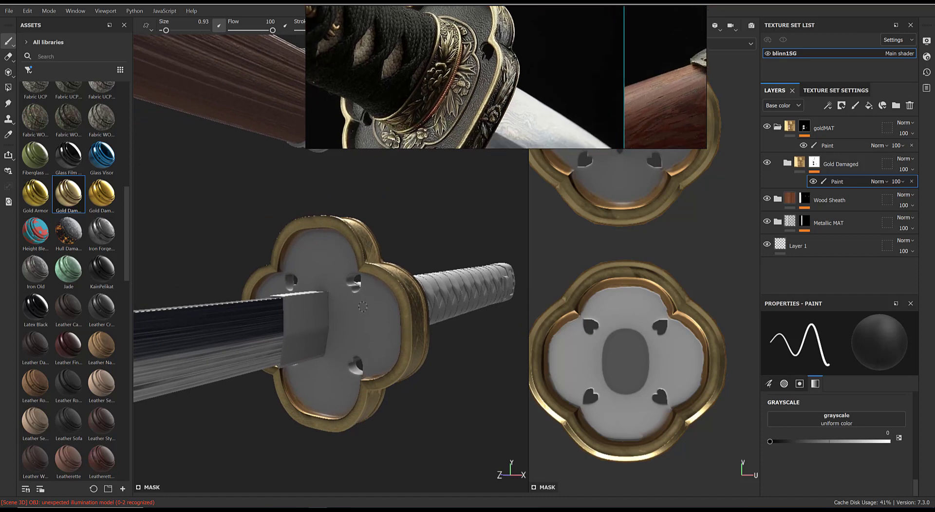
middle_click_drag(408, 279, 417, 303, "alt")
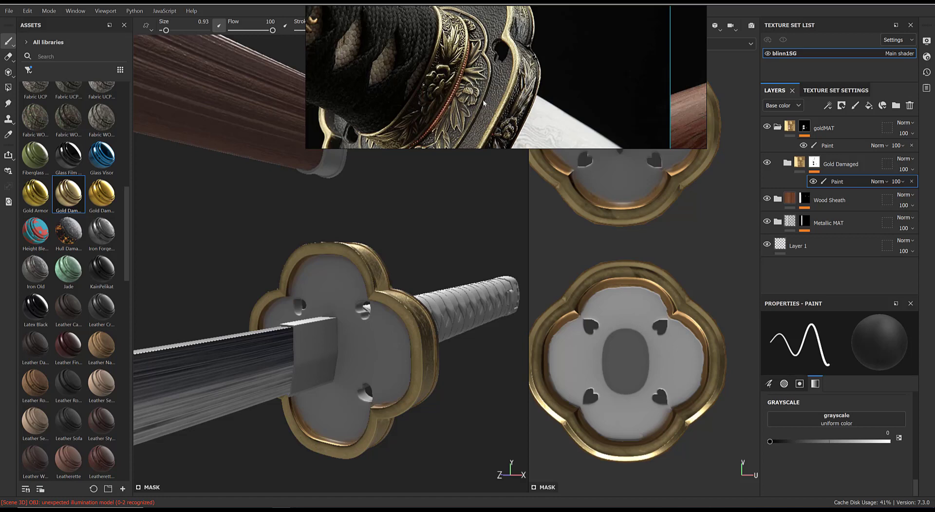
left_click_drag(477, 197, 490, 90, "alt")
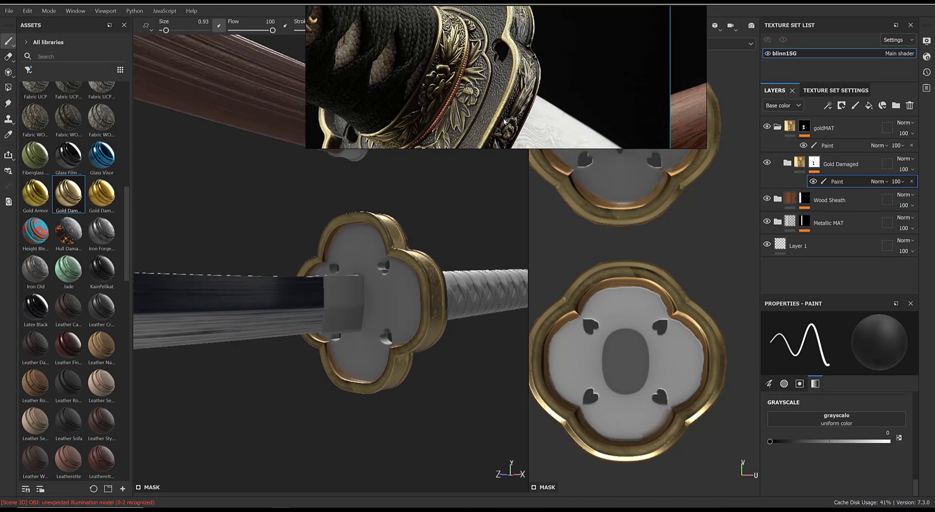
left_click_drag(505, 122, 512, 132, "alt")
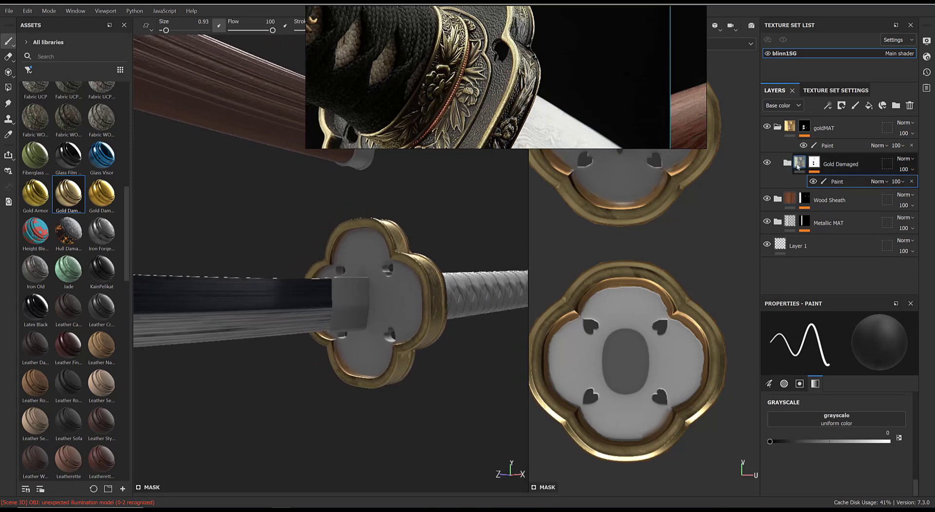
Add a fill layer with base color 212121 inside goldMAT and place it beneath the Gold Damaged folder.
left_click(798, 164)
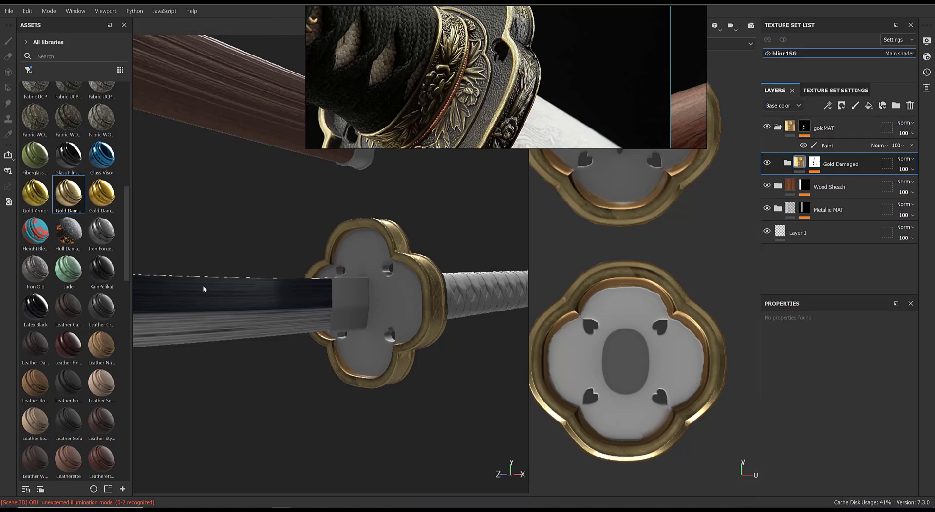
left_click_drag(126, 257, 129, 279)
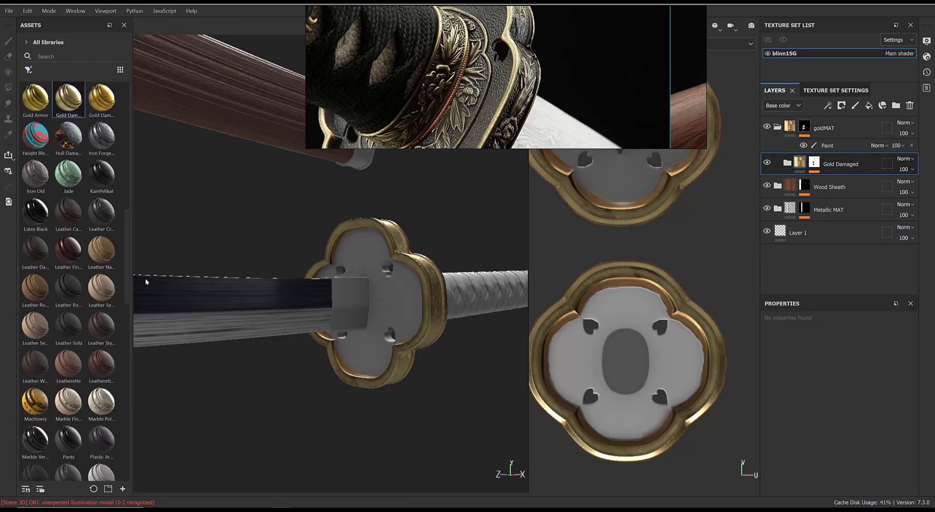
left_click(867, 106)
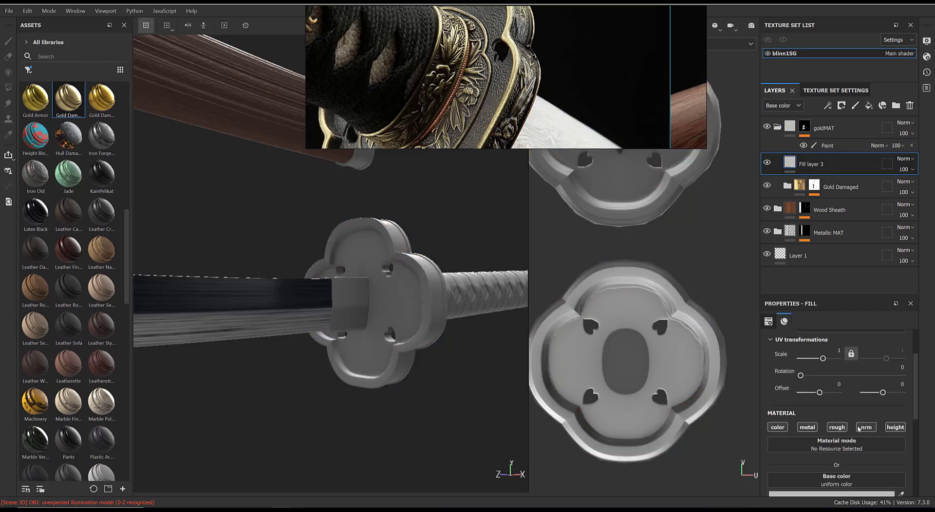
scroll(795, 434, "down", 2)
left_click(798, 436)
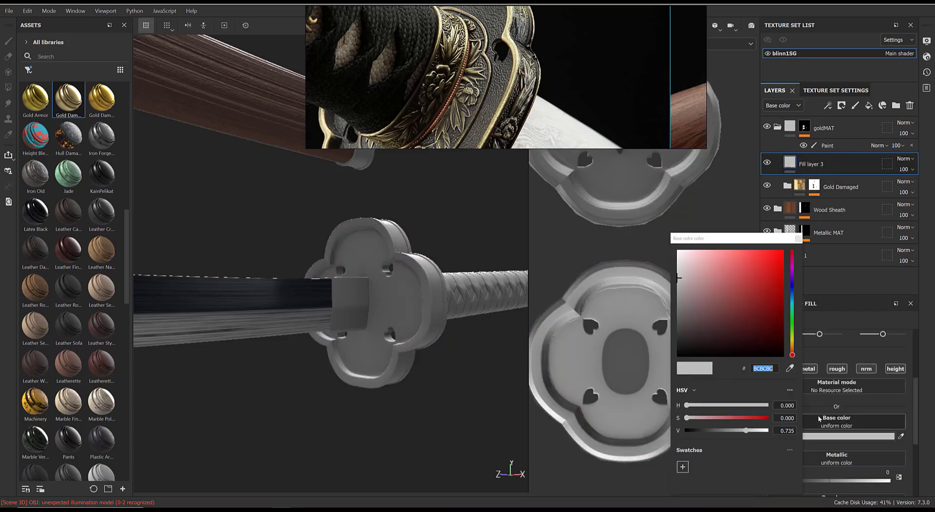
left_click_drag(686, 318, 662, 340)
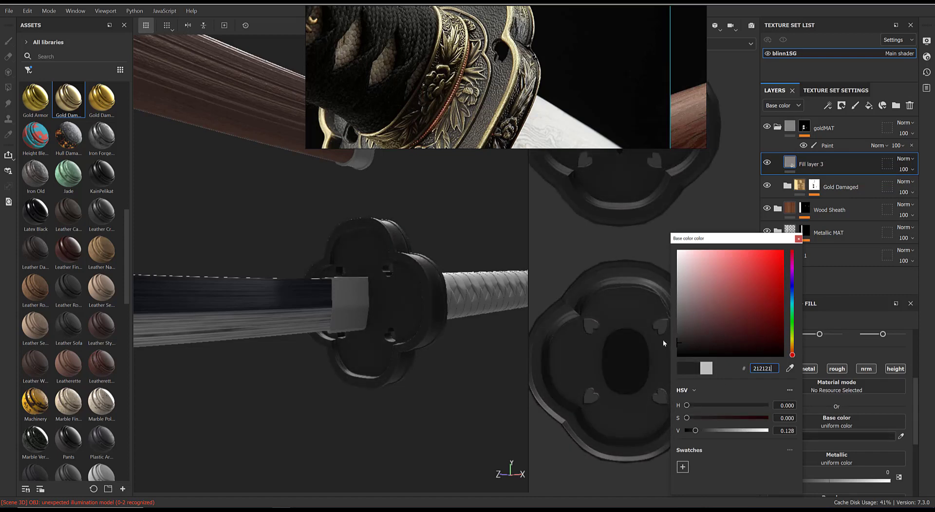
left_click(828, 163)
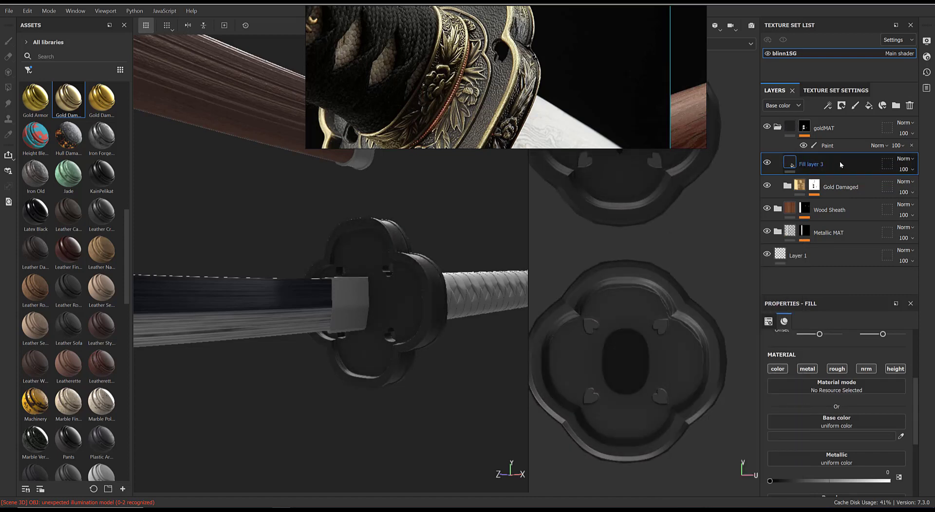
left_click_drag(839, 162, 850, 195)
Touch up the Gold Damaged mask with a black brush along the rim's inner edge on the guard's blade-side face.
left_click_drag(380, 317, 483, 360, "alt")
left_click(813, 163)
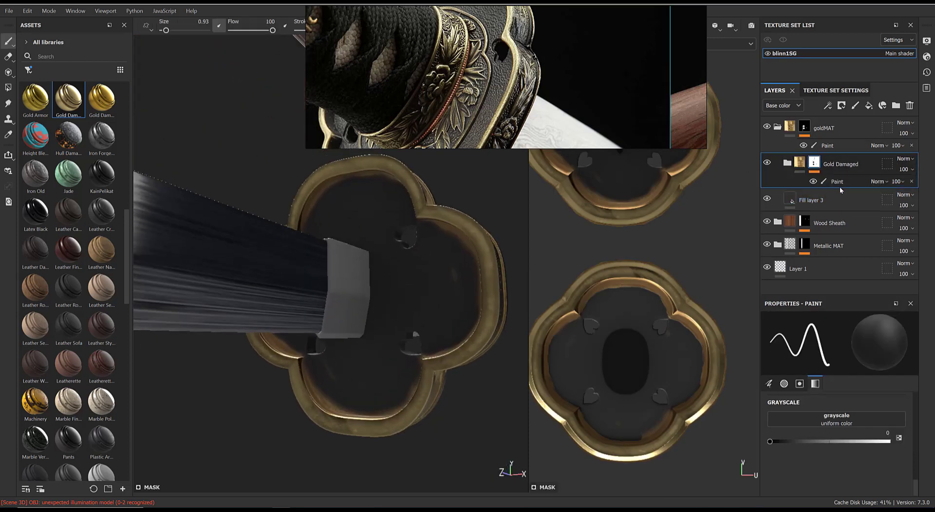
left_click(837, 182)
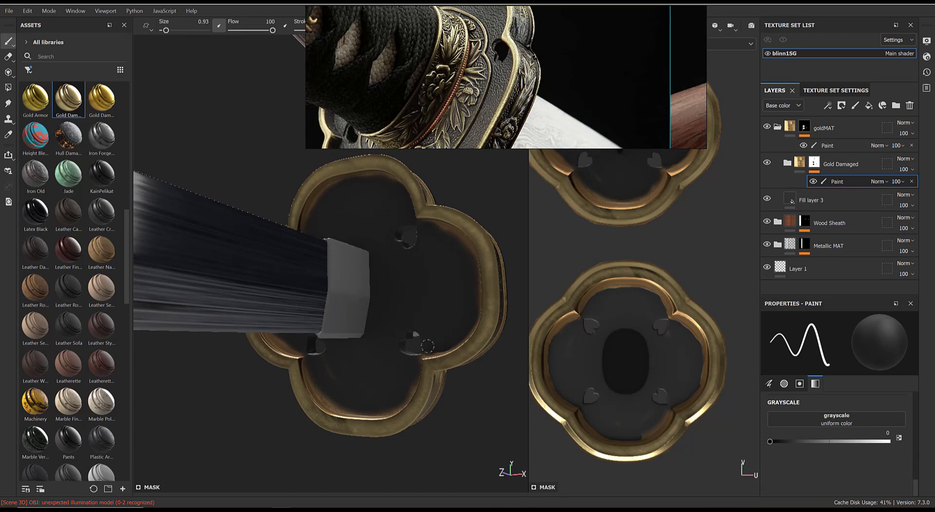
mouse_move(417, 351)
left_mouse_down("alt")
mouse_move(424, 363)
mouse_move(414, 355)
left_mouse_up("alt")
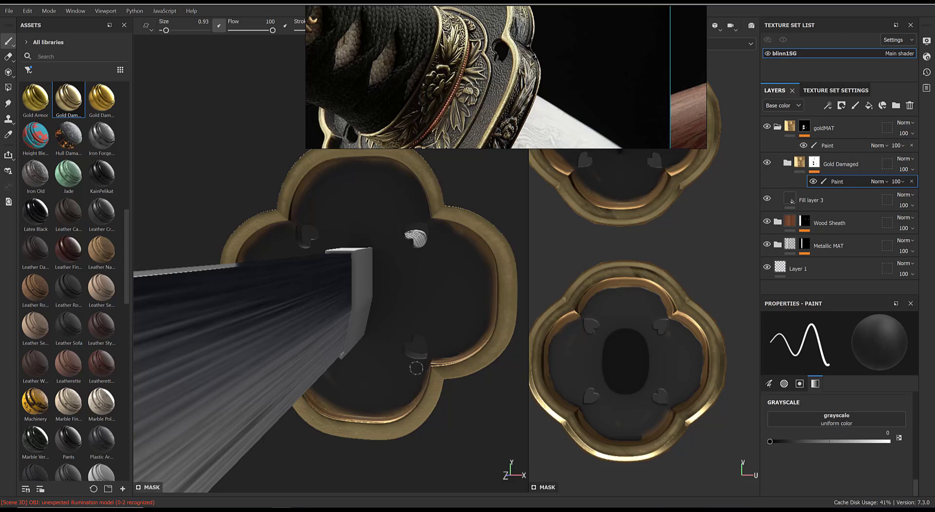
mouse_move(417, 388)
left_mouse_down()
mouse_move(389, 412)
mouse_move(317, 398)
mouse_move(362, 370)
mouse_move(325, 387)
left_mouse_up()
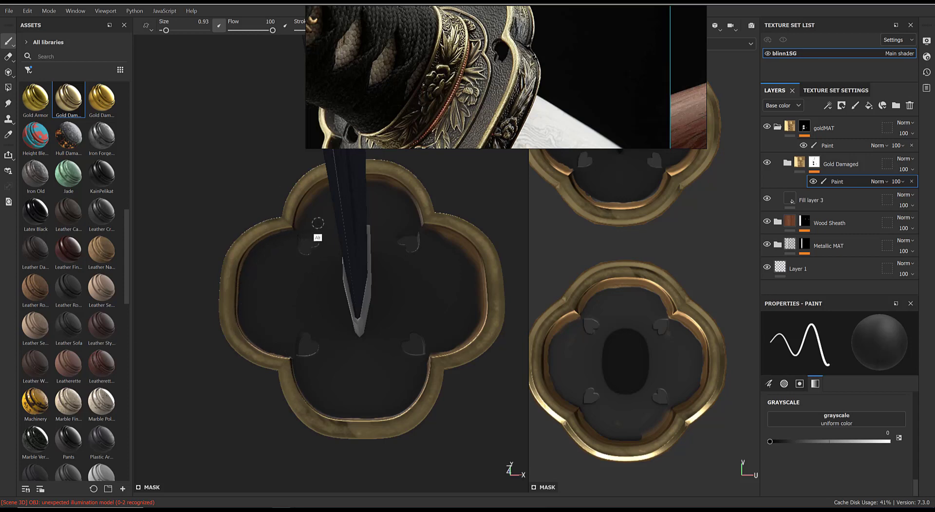
mouse_move(315, 236)
left_mouse_down("alt")
mouse_move(360, 191)
mouse_move(323, 244)
mouse_move(304, 233)
left_mouse_up("alt")
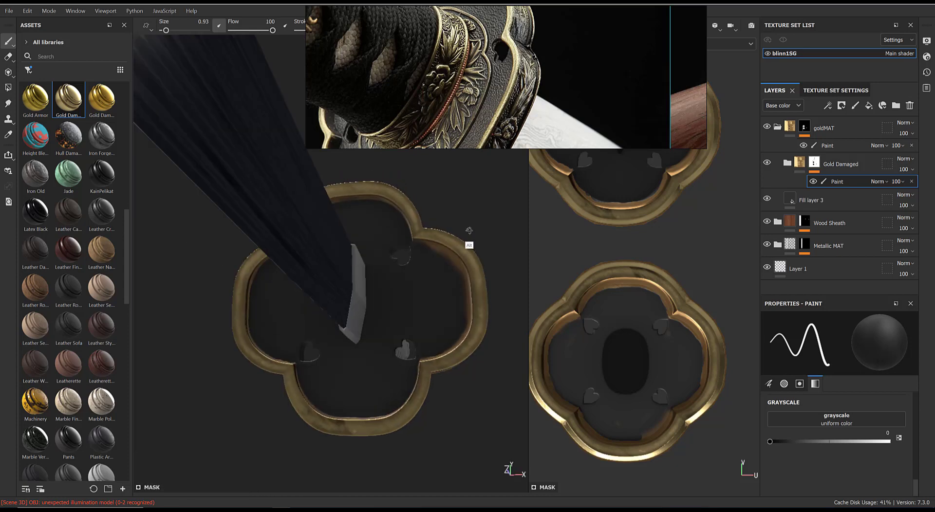
left_click_drag(459, 297, 444, 267, "alt")
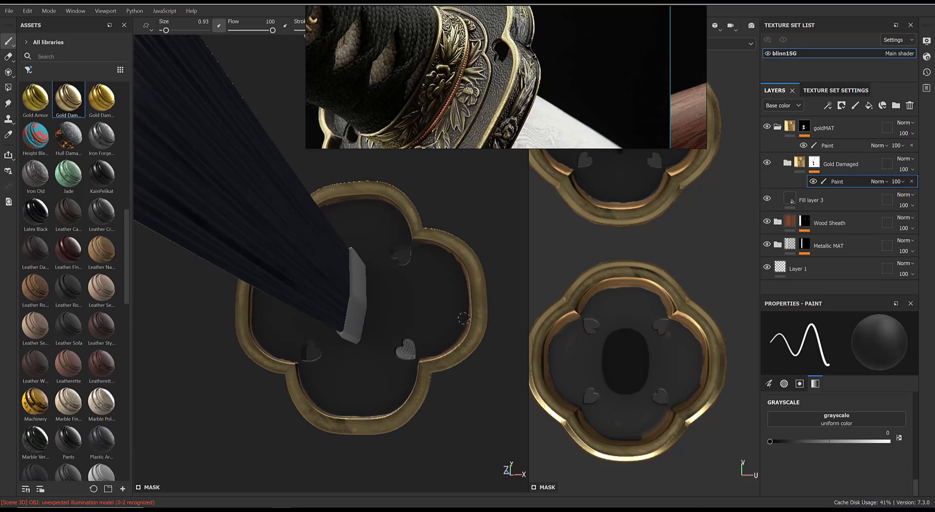
mouse_move(409, 305)
left_mouse_down("alt")
mouse_move(458, 244)
mouse_move(484, 278)
mouse_move(493, 246)
mouse_move(477, 249)
mouse_move(484, 211)
mouse_move(470, 280)
mouse_move(430, 309)
mouse_move(465, 285)
mouse_move(451, 260)
left_mouse_up("alt")
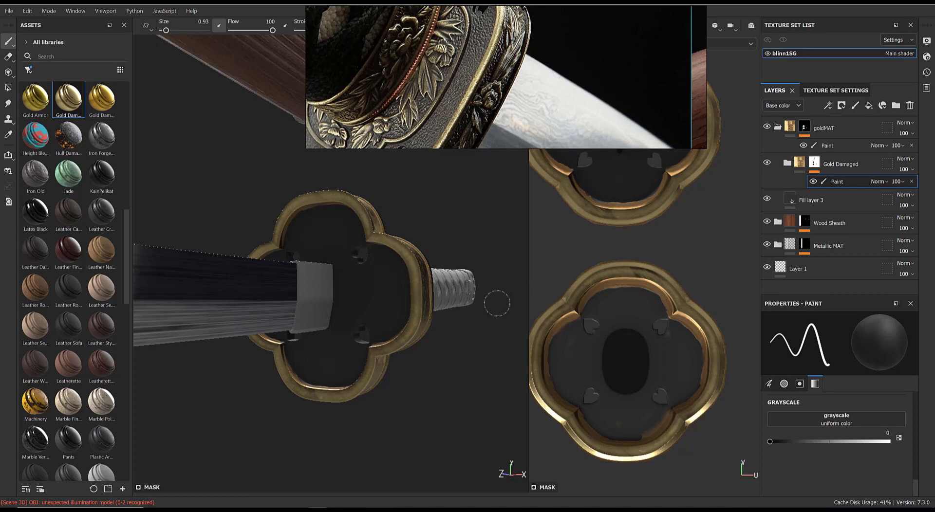
Restrict the dark fill layer to color and roughness by disabling its metal, normal and height channels.
left_click(810, 198)
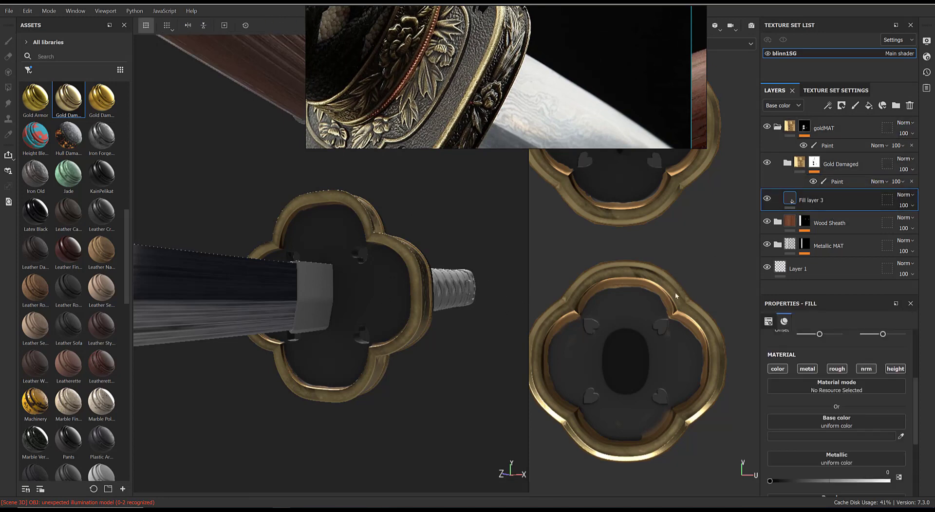
scroll(318, 297, "up", 4)
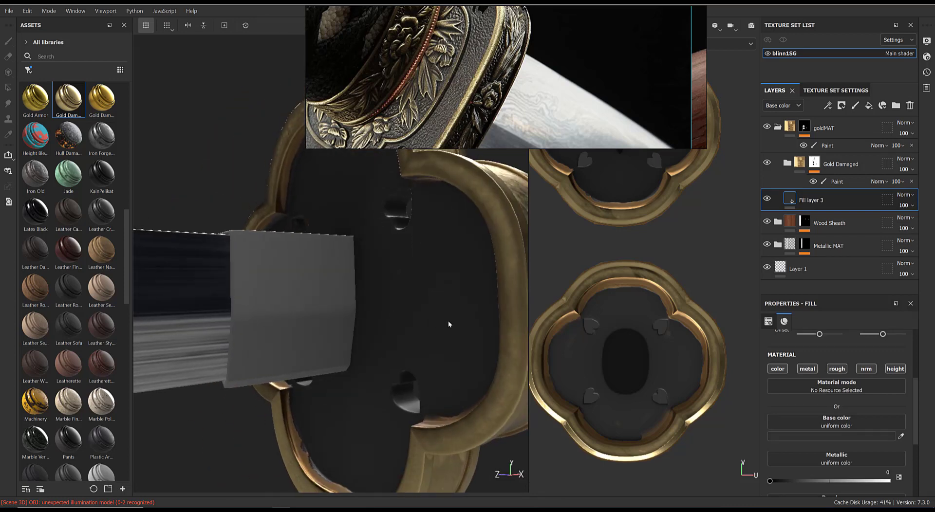
left_click_drag(349, 265, 336, 258, "alt")
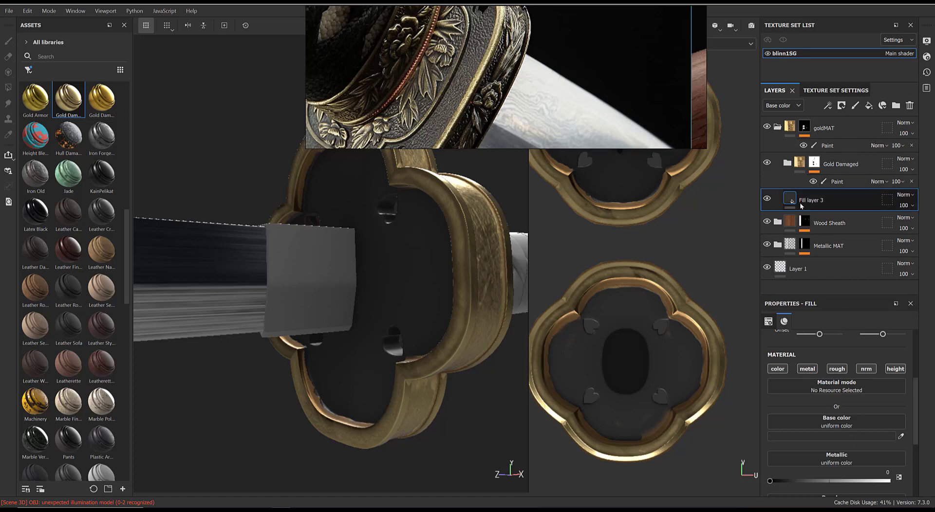
left_click(807, 369)
left_click(837, 370)
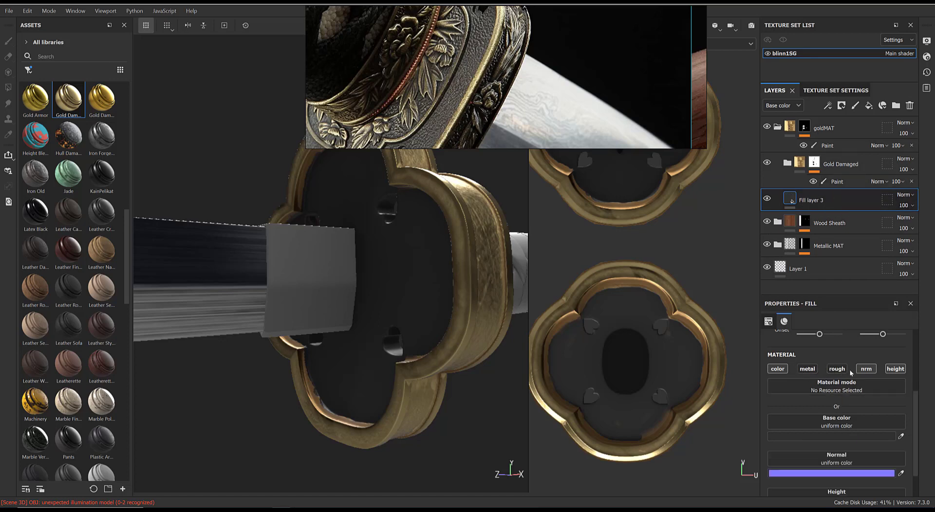
left_click(837, 373)
left_click(866, 371)
left_click(895, 371)
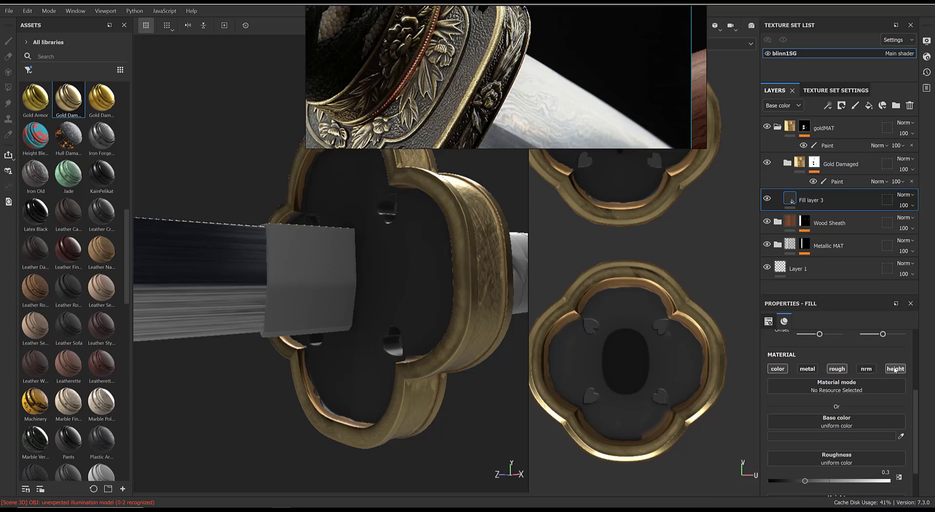
Add a second fill layer above the dark one and leave only its height channel enabled.
left_click(868, 105)
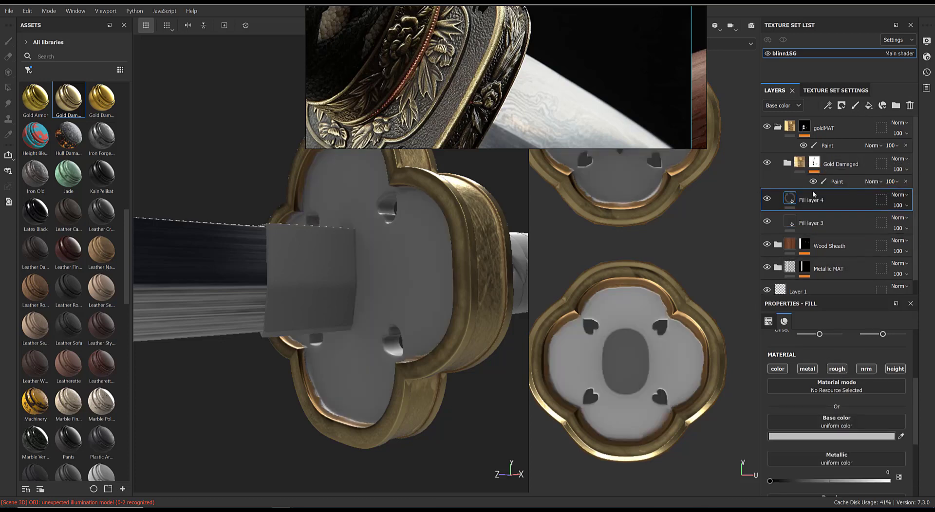
left_click(777, 369)
left_click(807, 369)
left_click(837, 369)
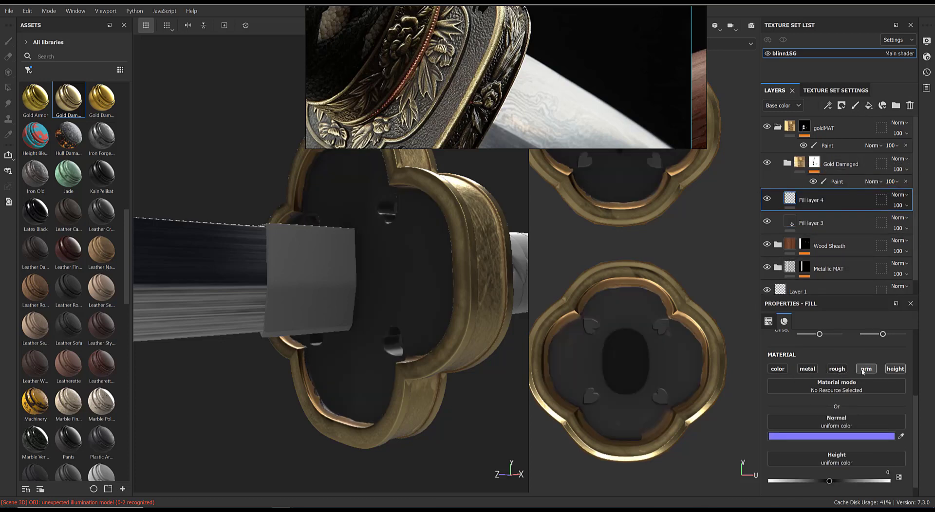
left_click(866, 369)
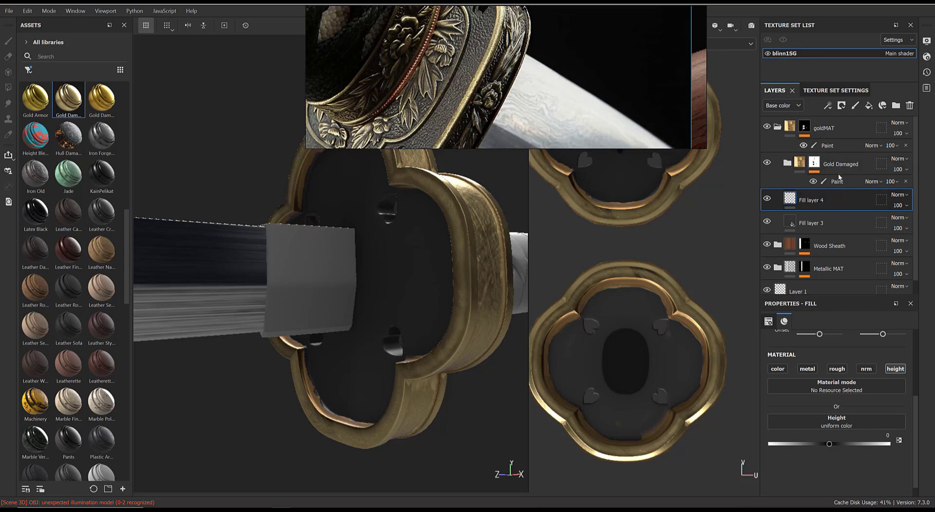
left_click(784, 106)
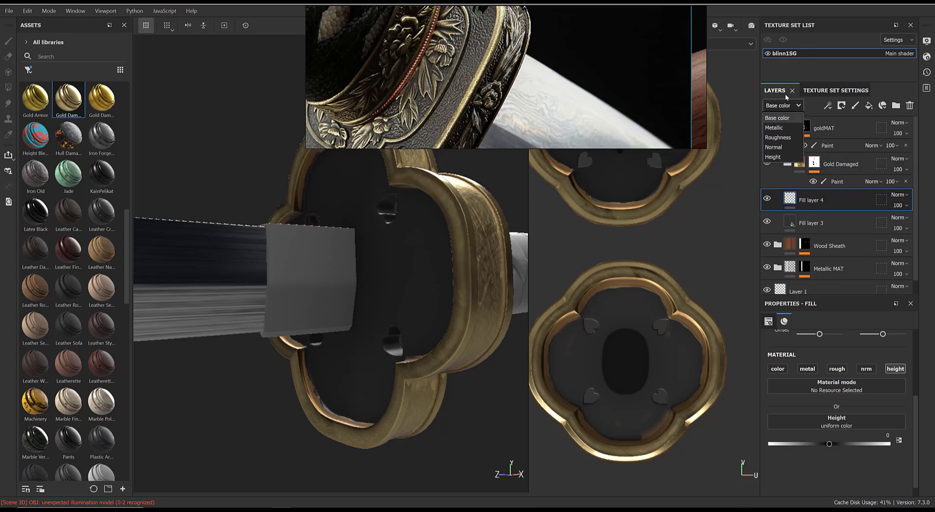
left_click(773, 157)
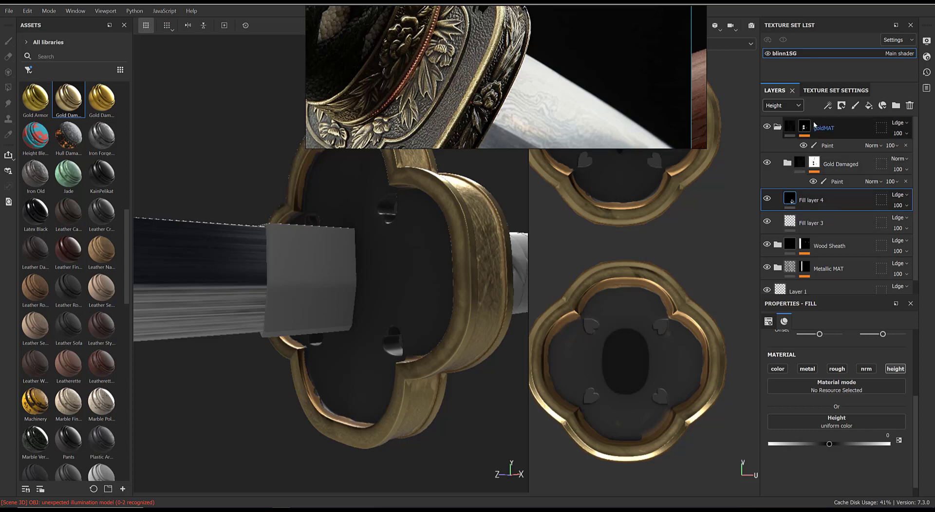
left_click(785, 107)
left_click(779, 118)
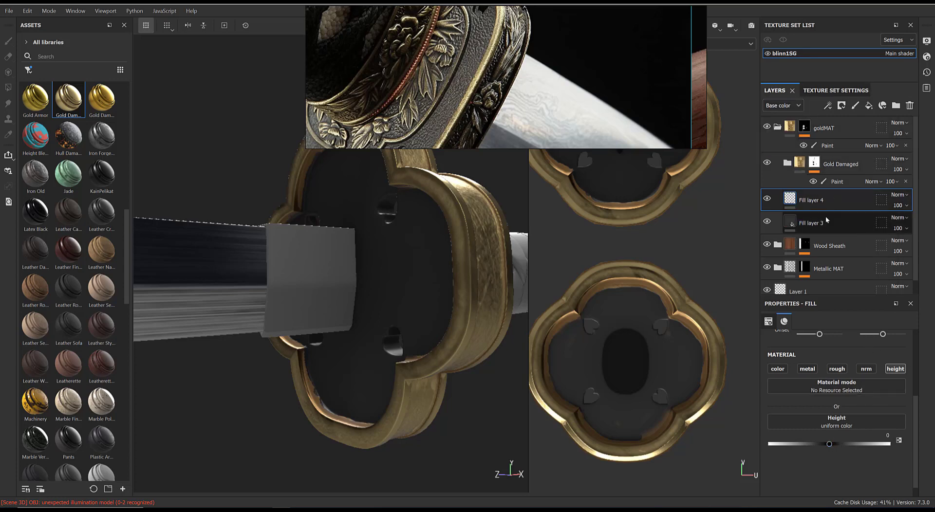
Add a black mask to the height-only fill layer and put a fill effect on that mask.
right_click(840, 197)
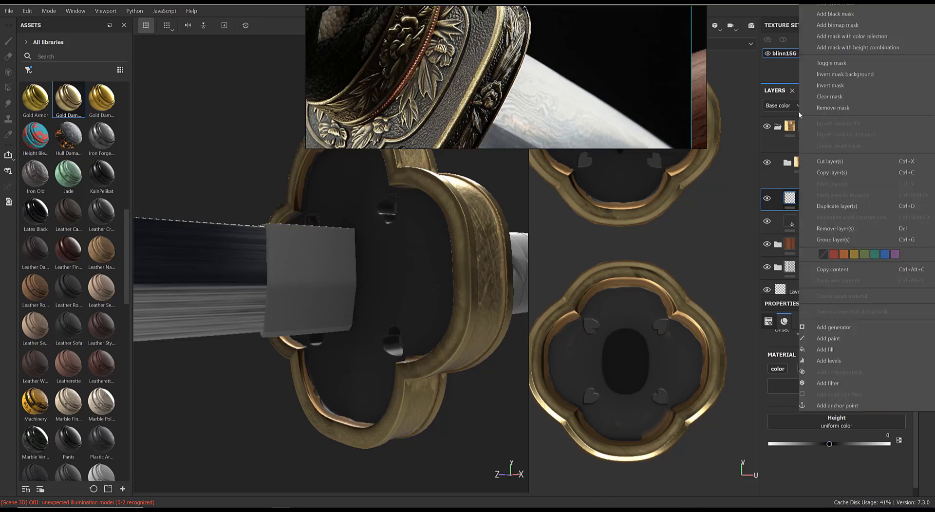
left_click(834, 14)
right_click(810, 203)
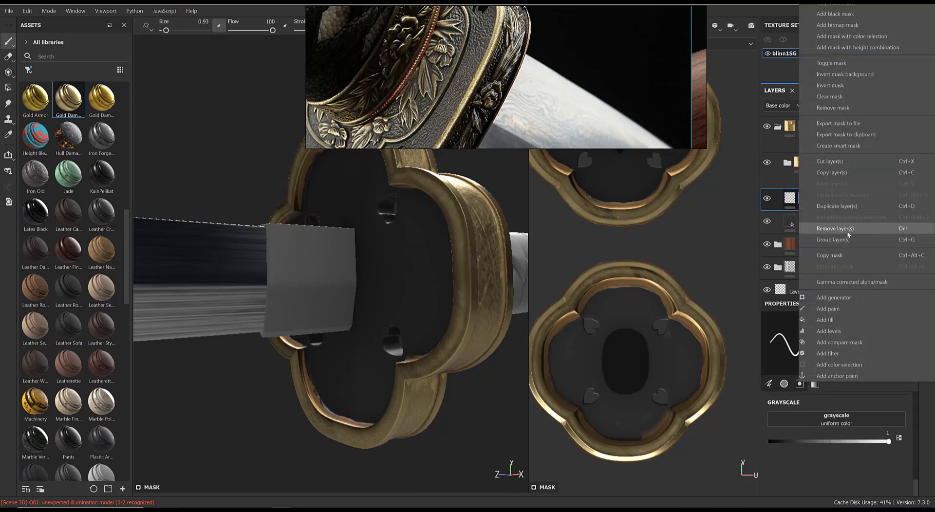
left_click(843, 316)
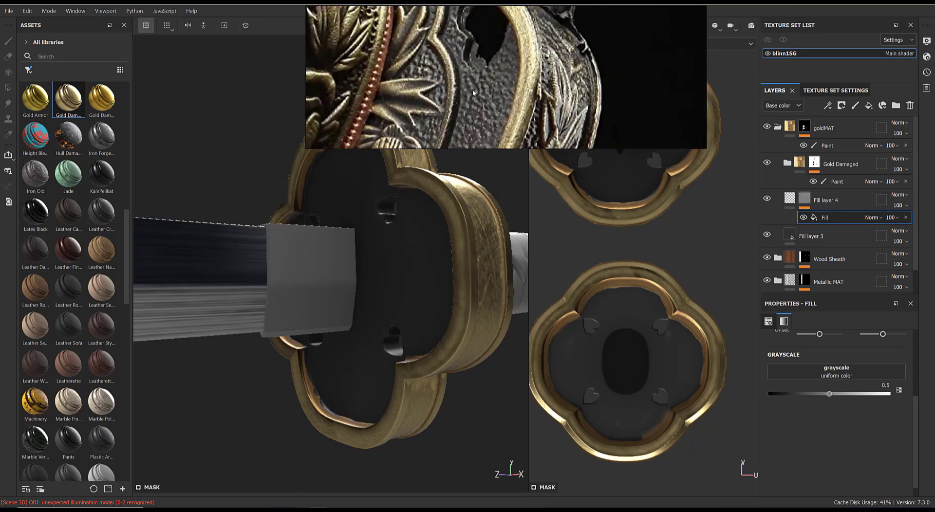
Filter the asset library to textures only and search it for "noise".
left_click(28, 70)
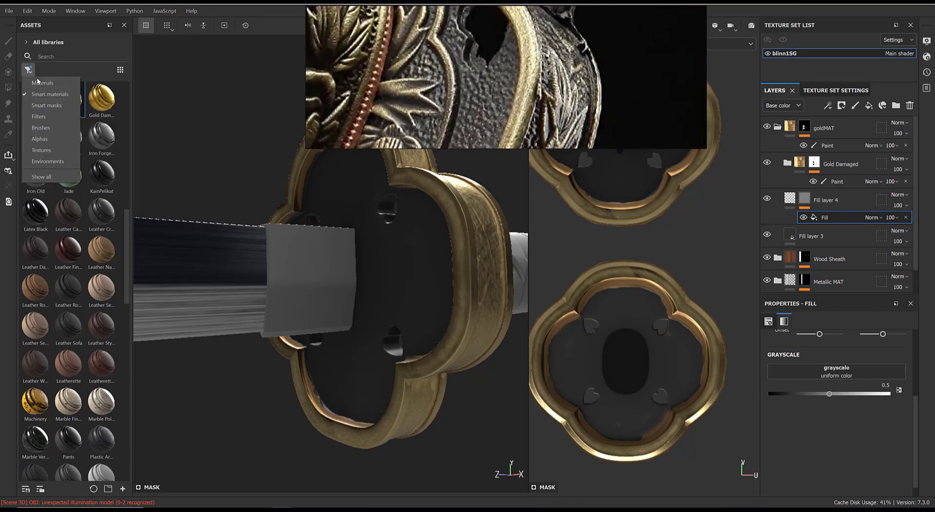
left_click(48, 146)
left_click_drag(126, 139, 130, 230)
left_click(64, 57)
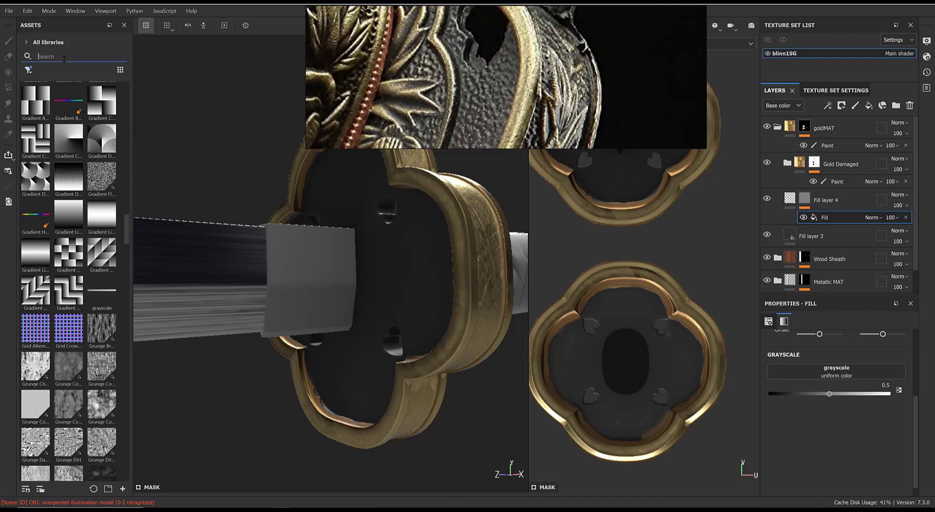
type("noise")
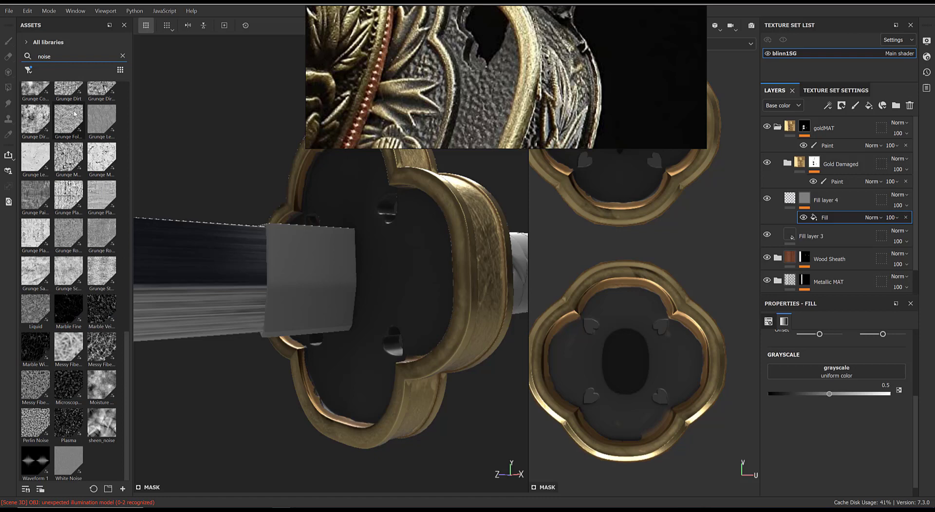
Browse the noise textures and assign Cells 1 as the grayscale source of the height layer's mask fill.
mouse_move(75, 113)
mouse_move(76, 88)
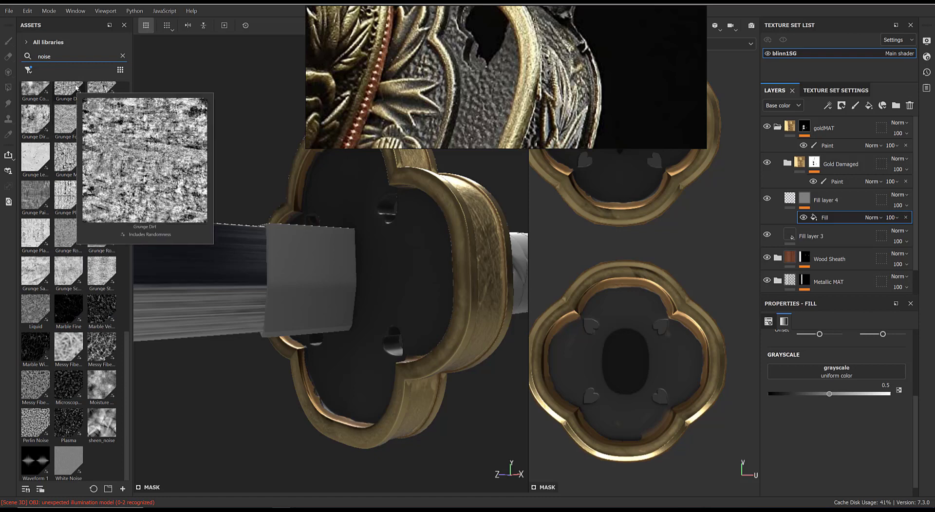
scroll(75, 88, "up", 15)
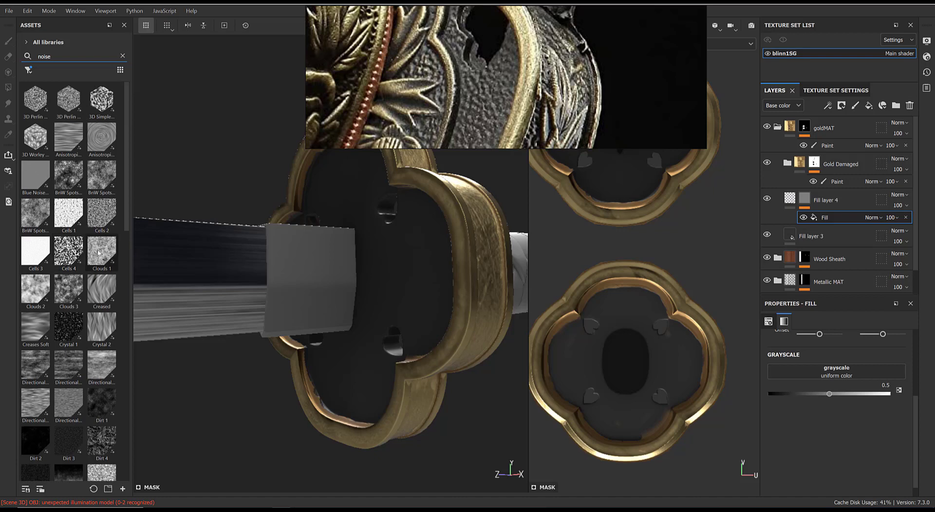
mouse_move(99, 252)
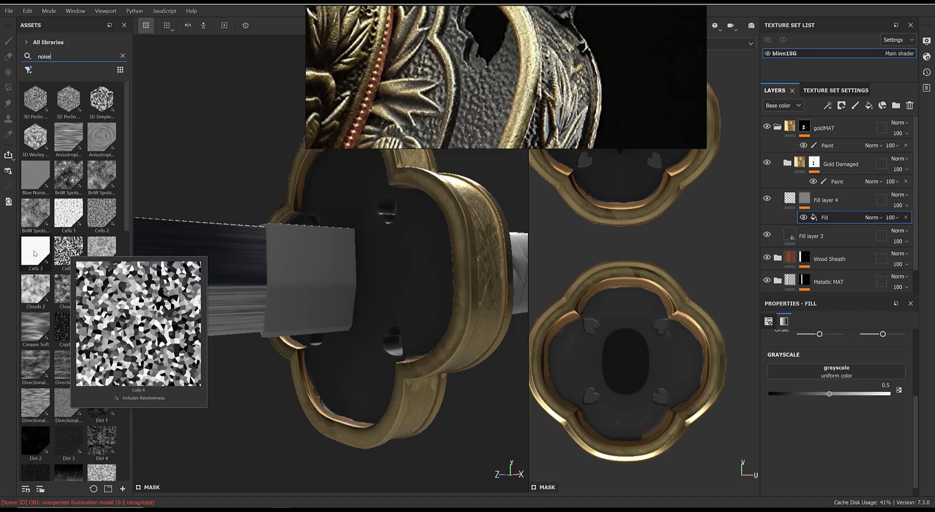
mouse_move(100, 210)
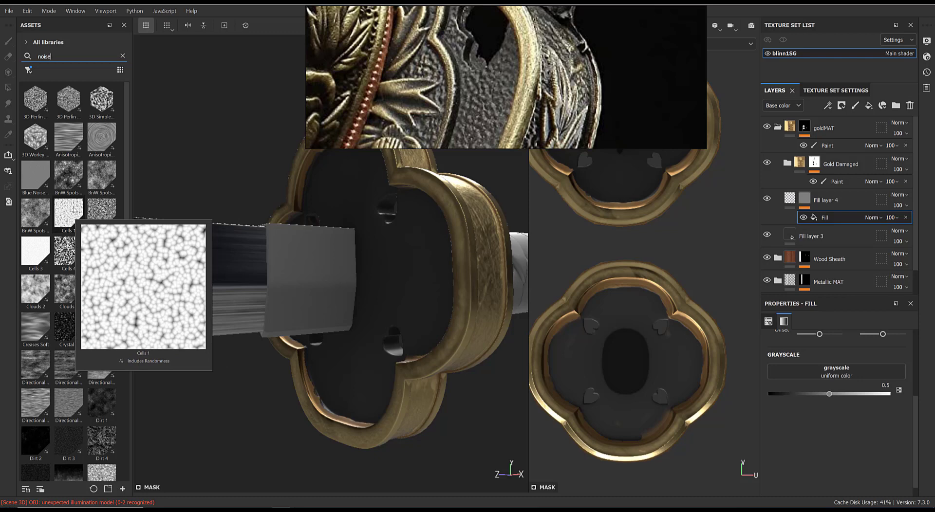
left_click_drag(74, 215, 851, 369)
Set the uniform height of the height-only fill layer to 0.1076 and inspect the guard's face.
left_click(790, 199)
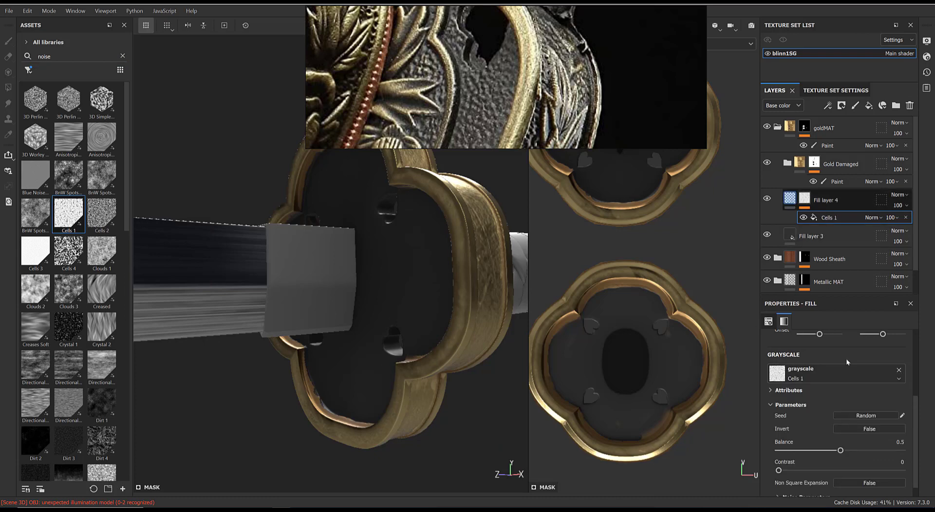
left_click_drag(828, 444, 842, 448)
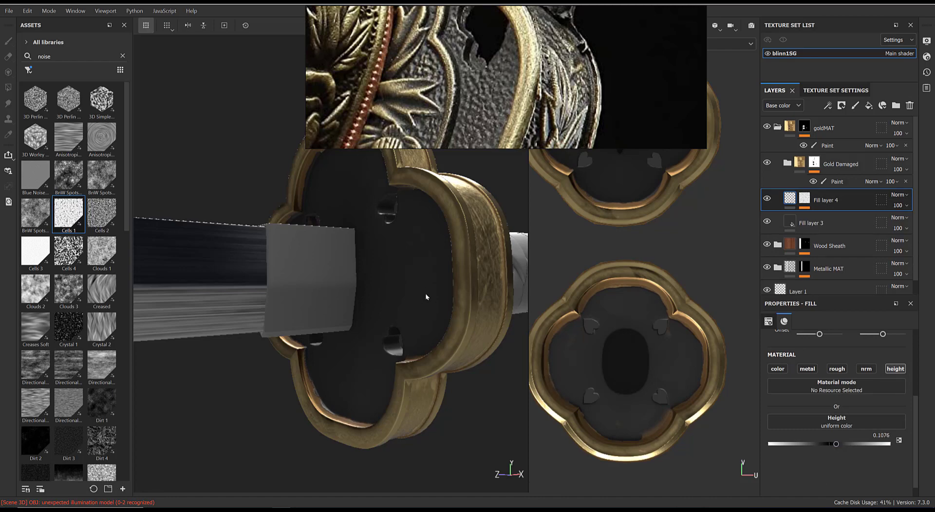
left_click_drag(426, 297, 399, 240, "alt")
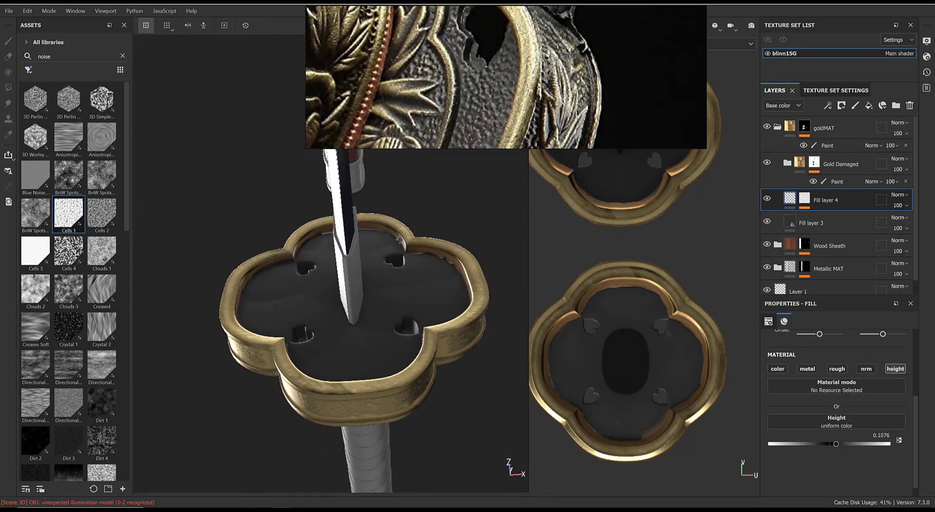
Show only the height layer's mask on the model to examine how large the Cells 1 pattern is.
left_click(803, 201)
left_click(829, 217)
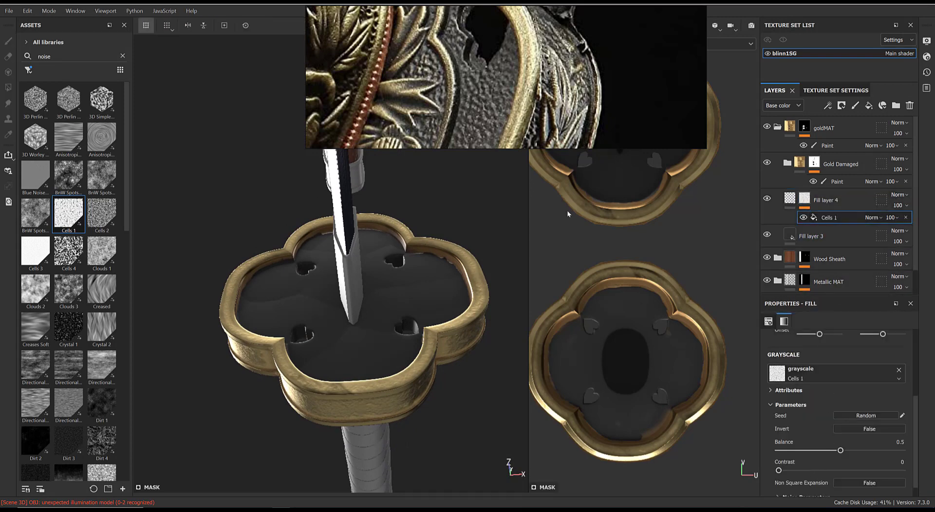
left_click(805, 200, "alt")
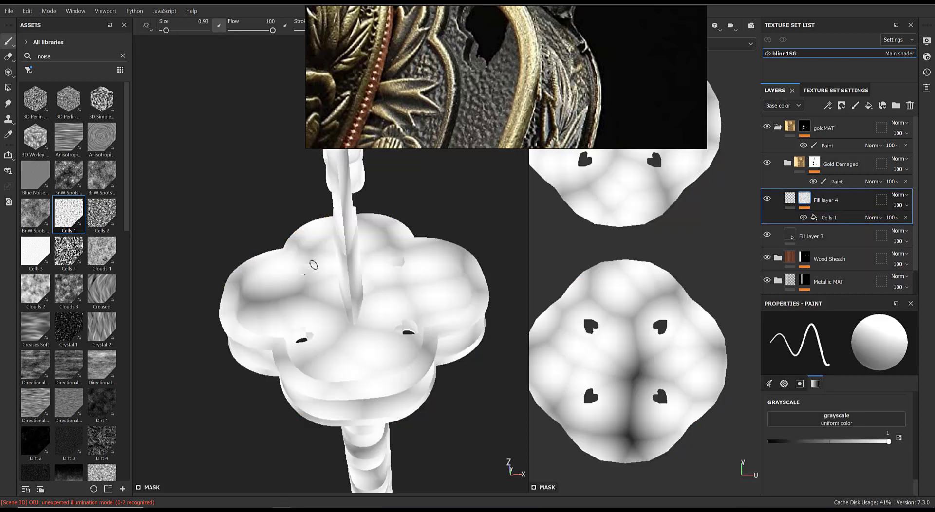
left_click_drag(309, 264, 290, 349, "alt")
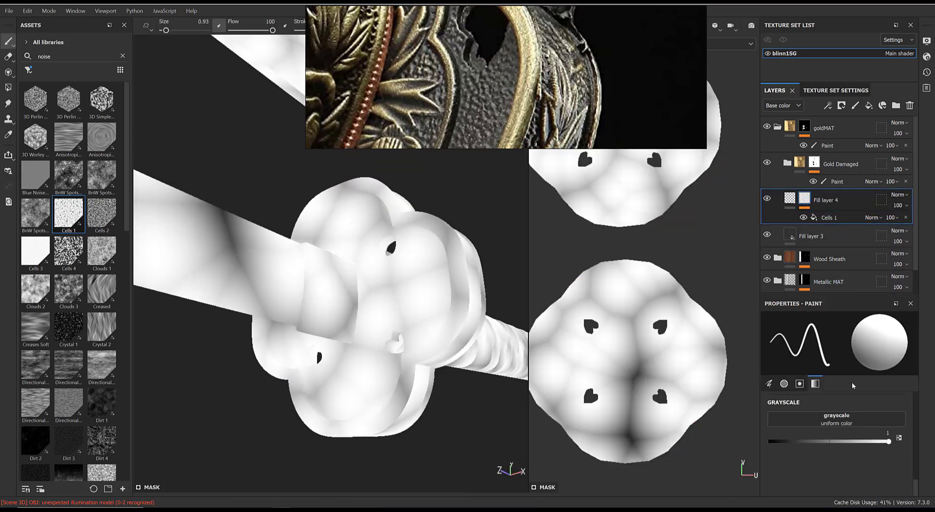
scroll(850, 429, "up", 4)
scroll(850, 430, "up", 3)
scroll(834, 428, "up", 2)
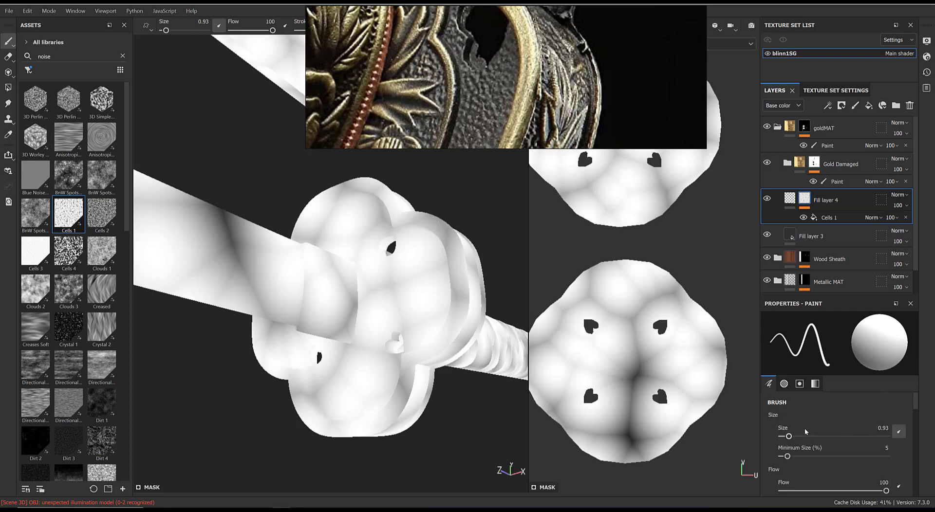
Set the Cells 1 mask fill's UV scale to -19.98, balance to 0.41 and contrast to 0.05.
left_click(827, 218)
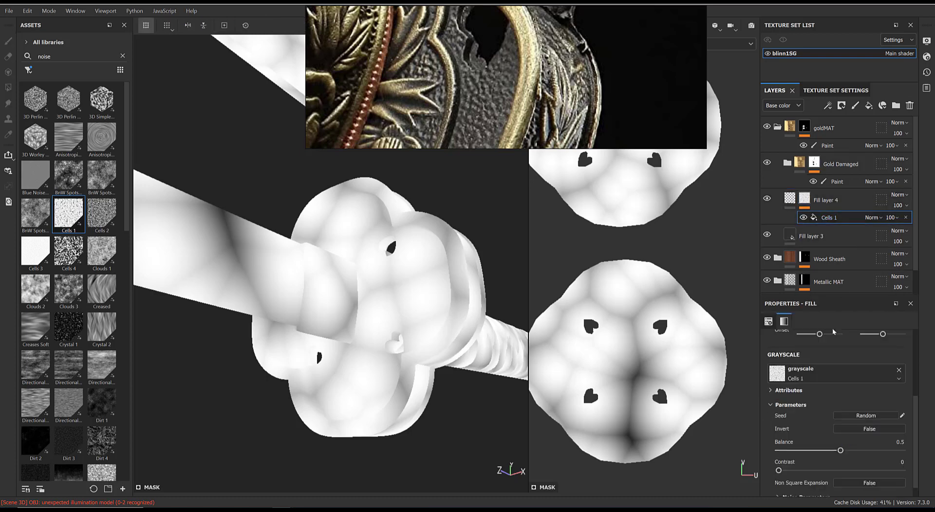
scroll(811, 420, "down", 1)
left_click_drag(823, 418, 828, 436)
scroll(822, 426, "down", 3)
mouse_move(779, 456)
left_mouse_down()
mouse_move(793, 456)
mouse_move(783, 455)
left_mouse_up()
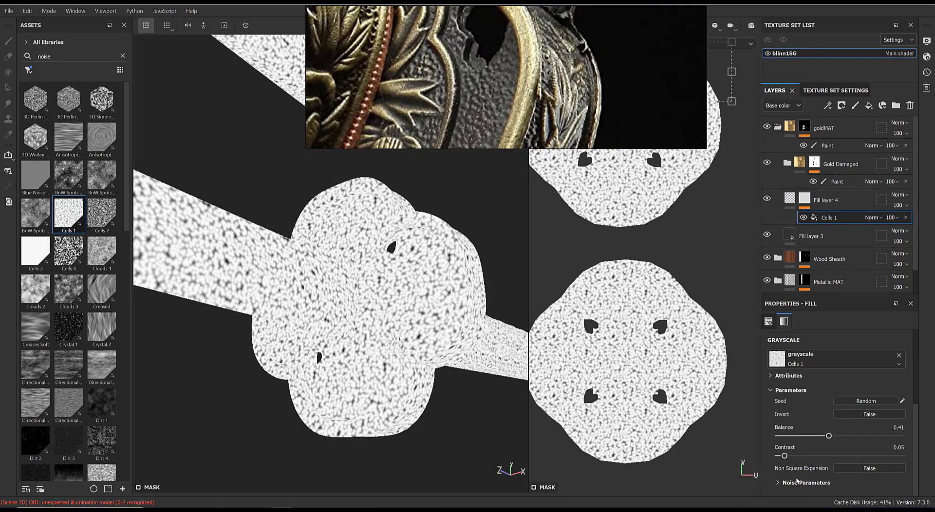
Set the Cells 1 noise scale to 37, disorder to 0.2 and balance to 0.43, and return to the material display.
left_click(796, 482)
scroll(800, 456, "down", 1)
left_click_drag(800, 466, 810, 483)
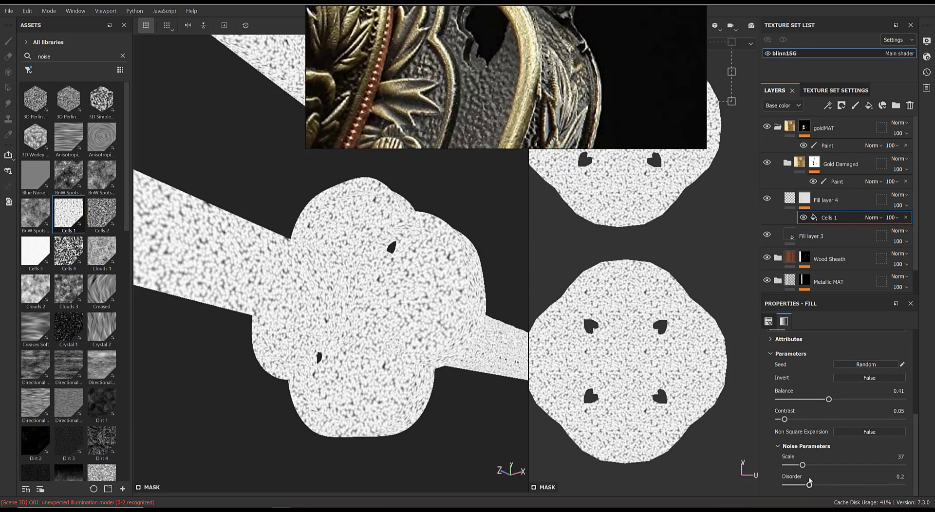
mouse_move(828, 400)
left_mouse_down()
mouse_move(866, 400)
mouse_move(832, 400)
left_mouse_up()
key("m")
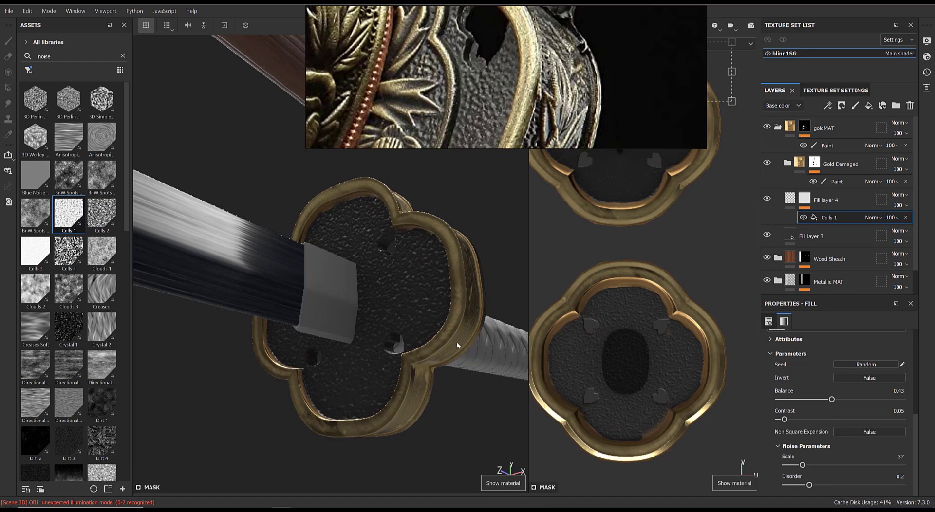
Inspect the bumps on the guard's recessed face up close and set the Cells 1 UV scale to -37.93.
left_click_drag(456, 340, 413, 298, "alt")
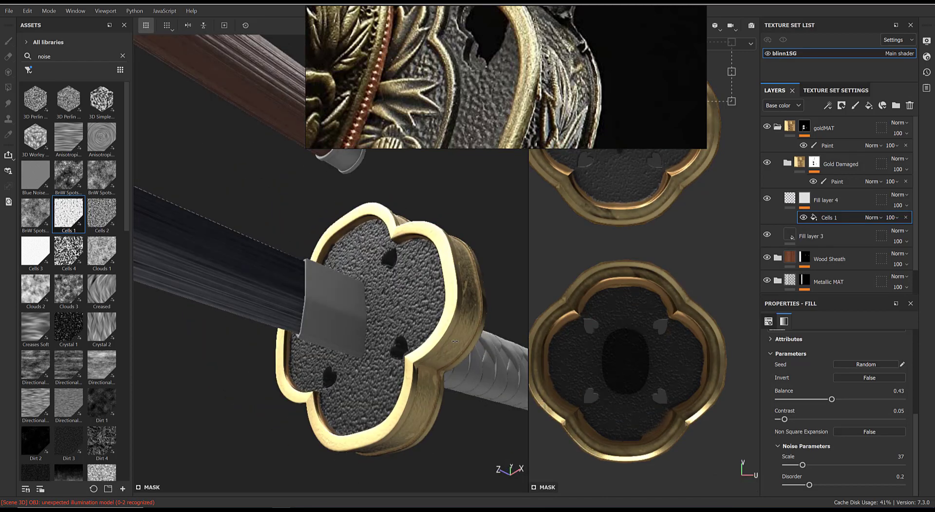
scroll(495, 306, "up", 5)
scroll(495, 306, "down", 5)
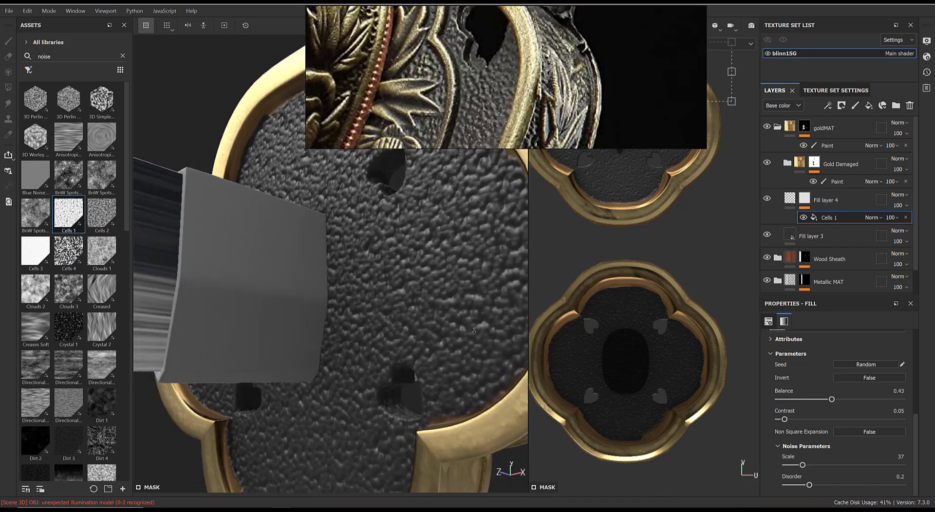
scroll(852, 374, "down", 4)
scroll(852, 373, "up", 1)
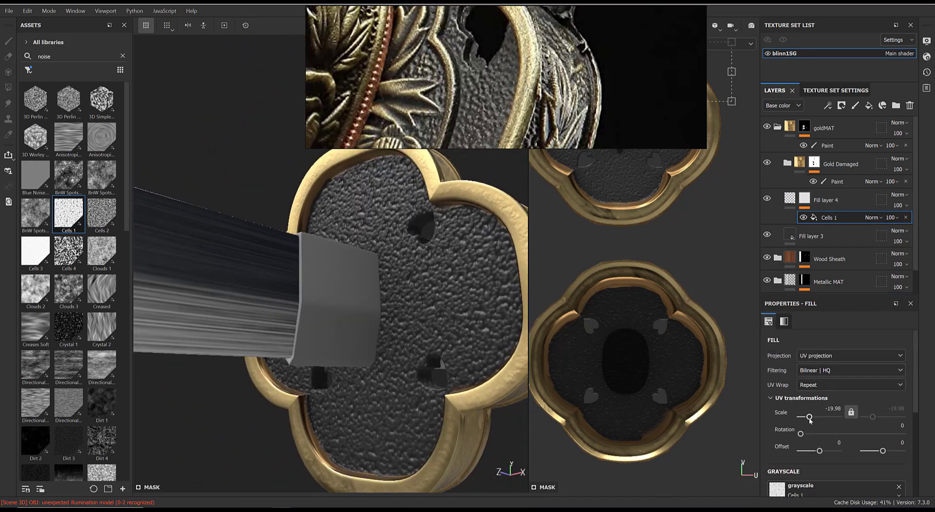
left_click_drag(809, 417, 807, 420)
Lower the Cells 1 noise scale and fine-tune its UV scale for an even, fine grain on the guard's face.
scroll(809, 425, "down", 5)
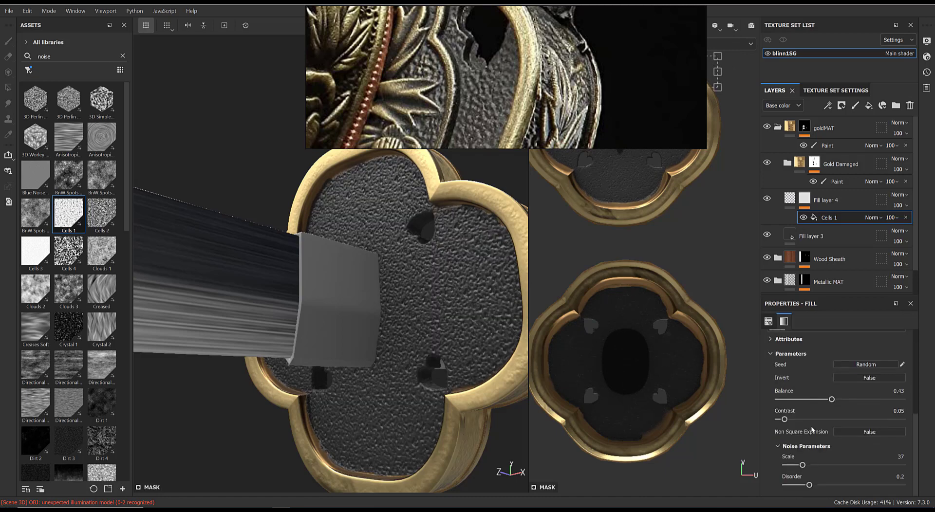
left_click_drag(802, 466, 790, 465)
scroll(798, 439, "up", 5)
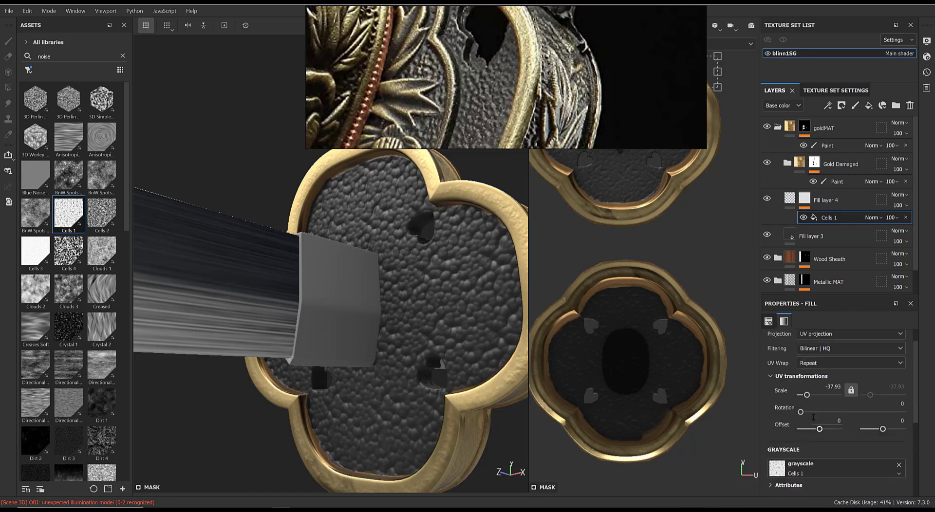
left_click_drag(809, 418, 808, 422)
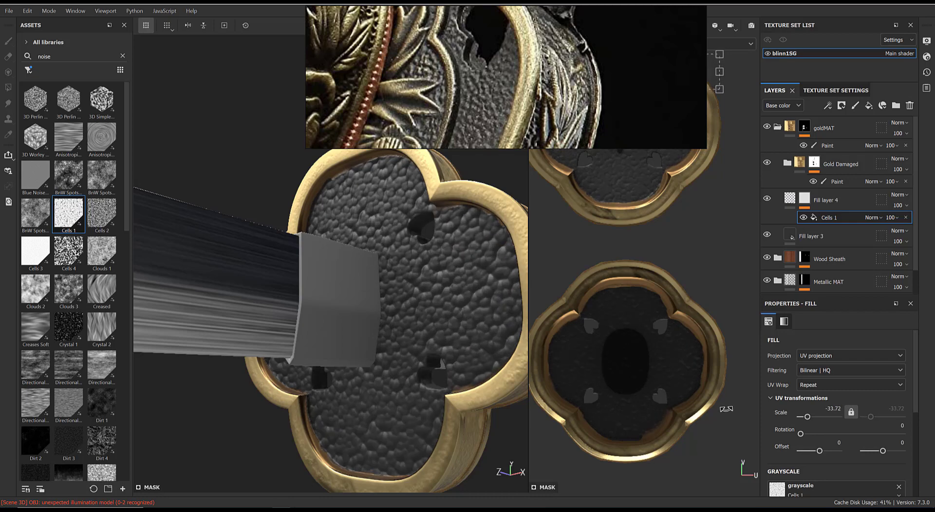
left_click_drag(807, 417, 805, 421)
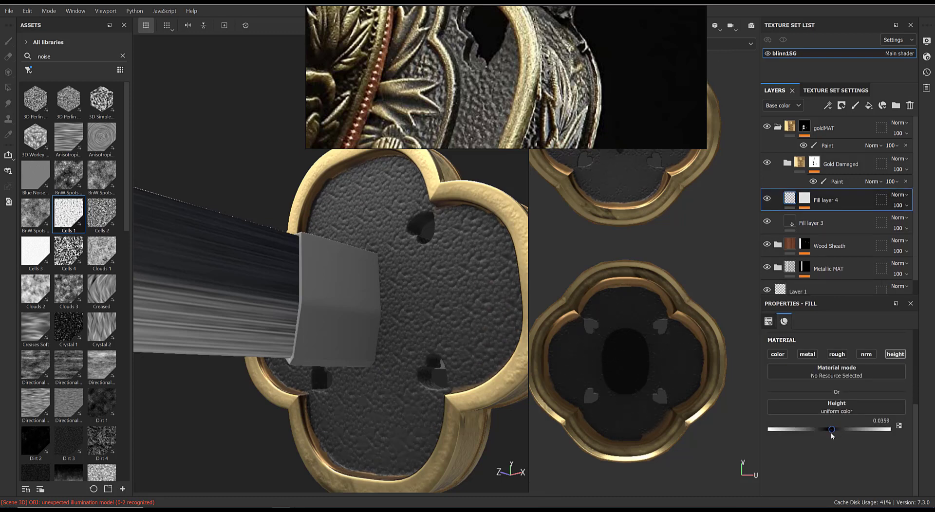
Set the height-only fill layer's uniform height to 0.0837 and check the guard against the reference photo.
left_click_drag(831, 432, 834, 432)
left_click_drag(400, 362, 370, 255, "alt")
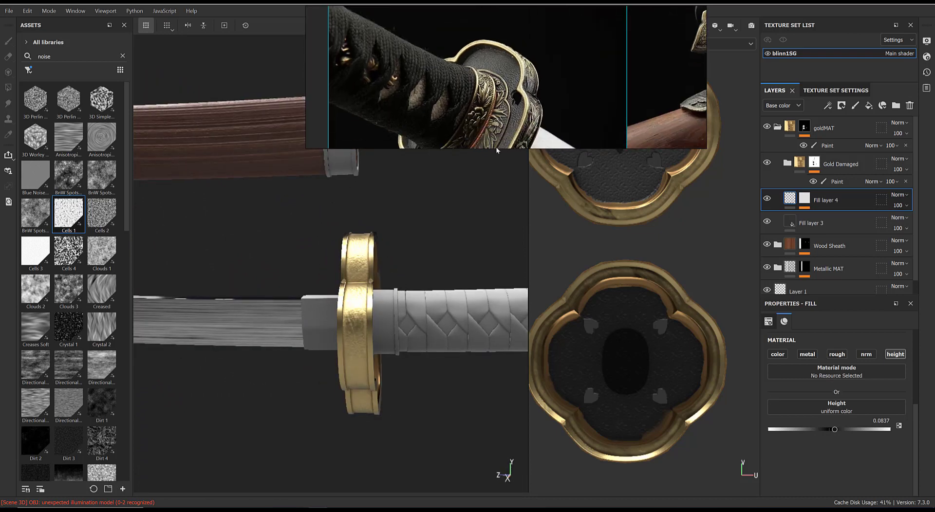
left_click_drag(378, 262, 398, 308, "alt")
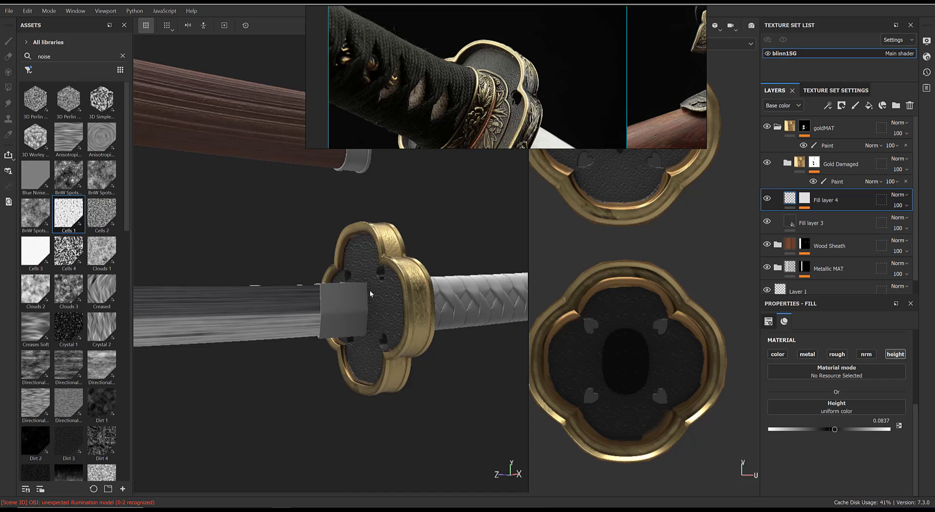
scroll(377, 302, "down", 5)
scroll(404, 279, "up", 6)
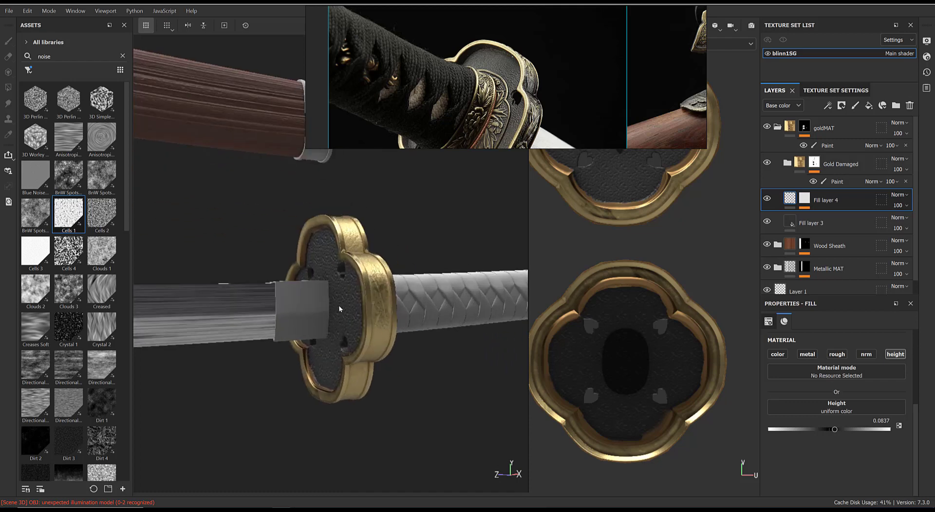